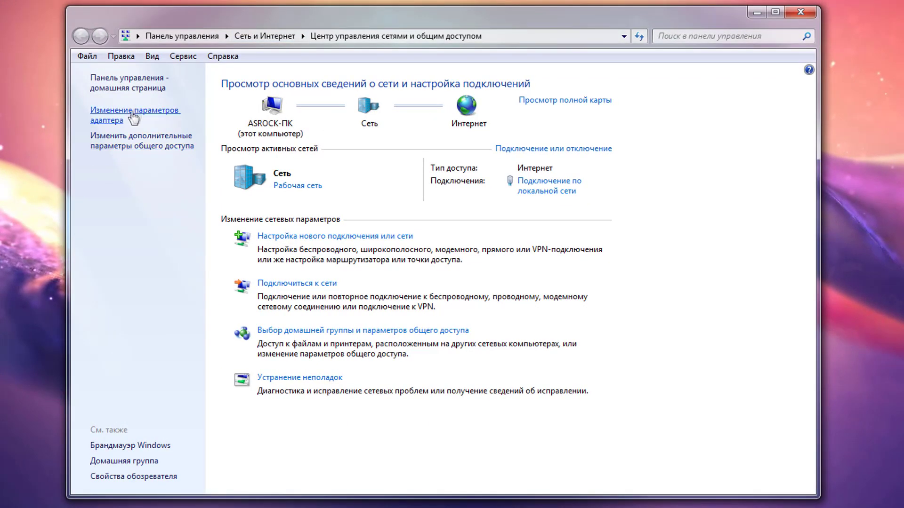
# - Check the TCP/IPv4 properties of the local area connection in the adapter settings, then return to the Network and Sharing Center
pyautogui.click(133, 113)
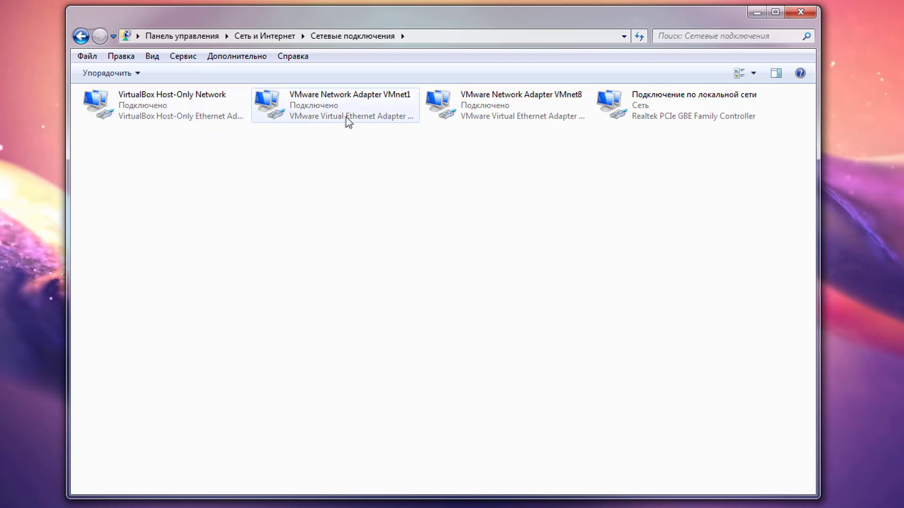
pyautogui.click(700, 116)
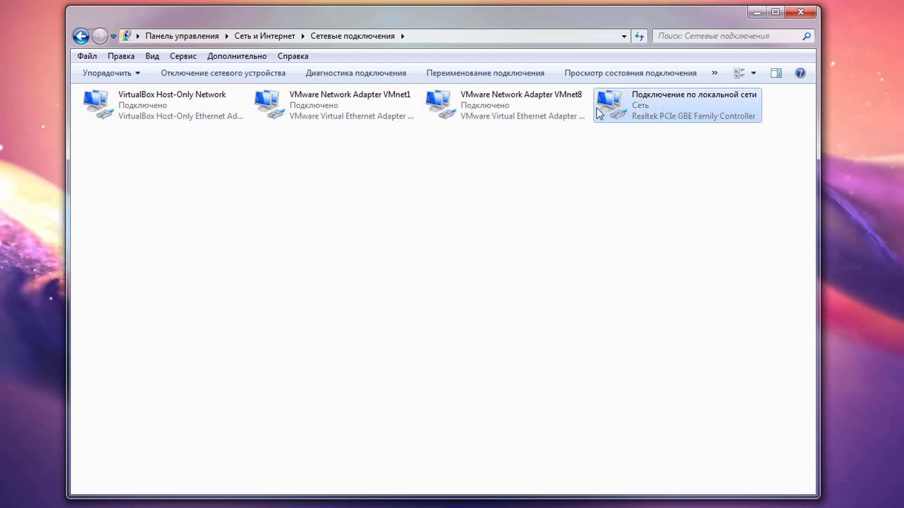
pyautogui.rightClick(675, 102)
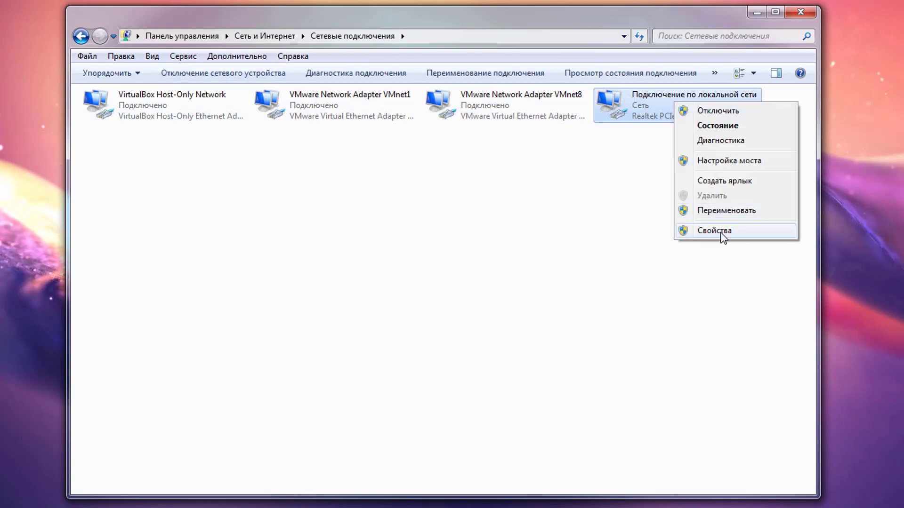
pyautogui.click(723, 232)
pyautogui.scroll(-1, 245, 254)
pyautogui.doubleClick(235, 224)
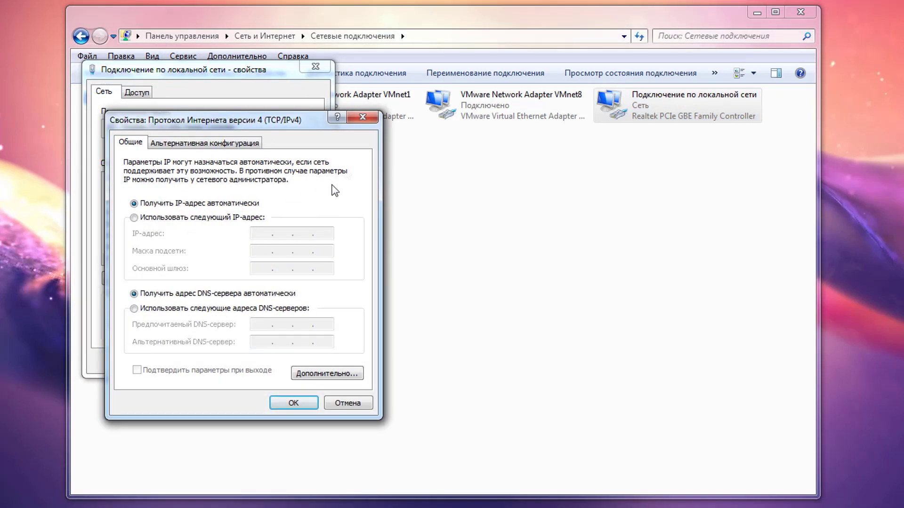
pyautogui.click(363, 117)
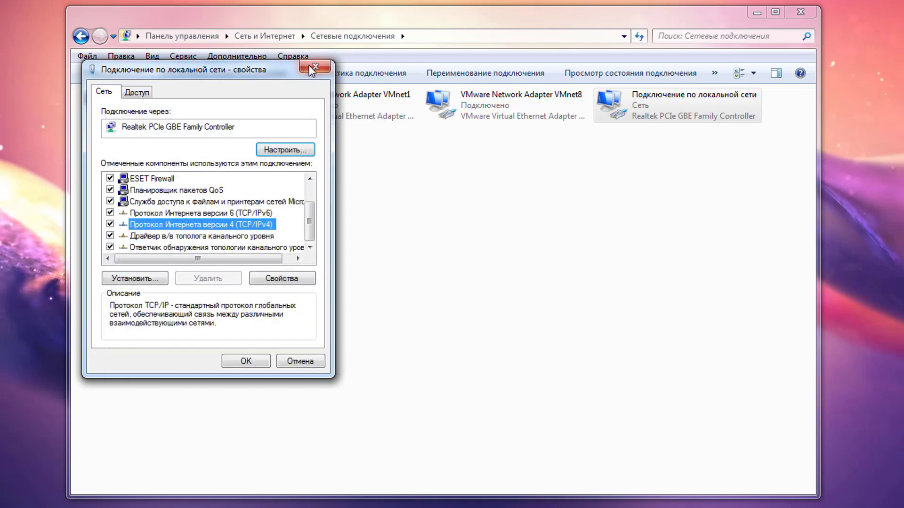
pyautogui.click(315, 66)
pyautogui.click(81, 35)
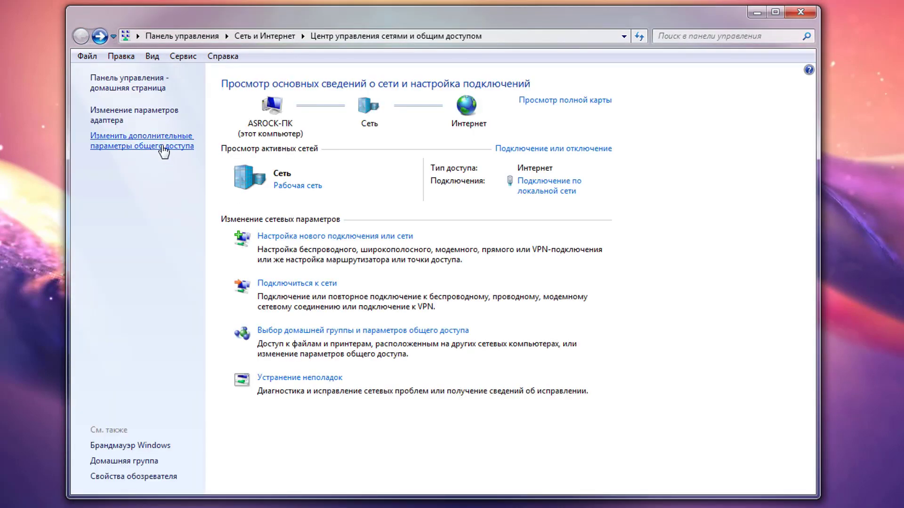
# - In the advanced sharing settings for the Home or Work profile, turn on public folder sharing with read and write access
pyautogui.click(160, 146)
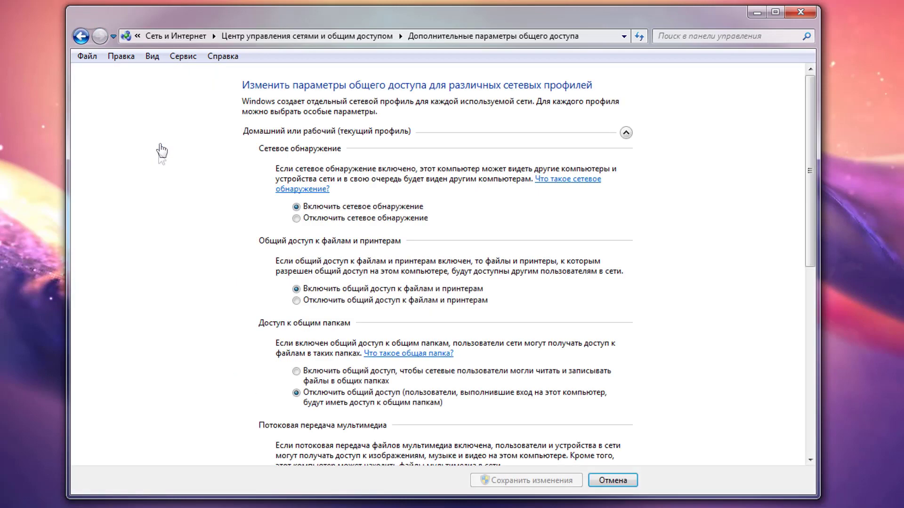
pyautogui.click(359, 133)
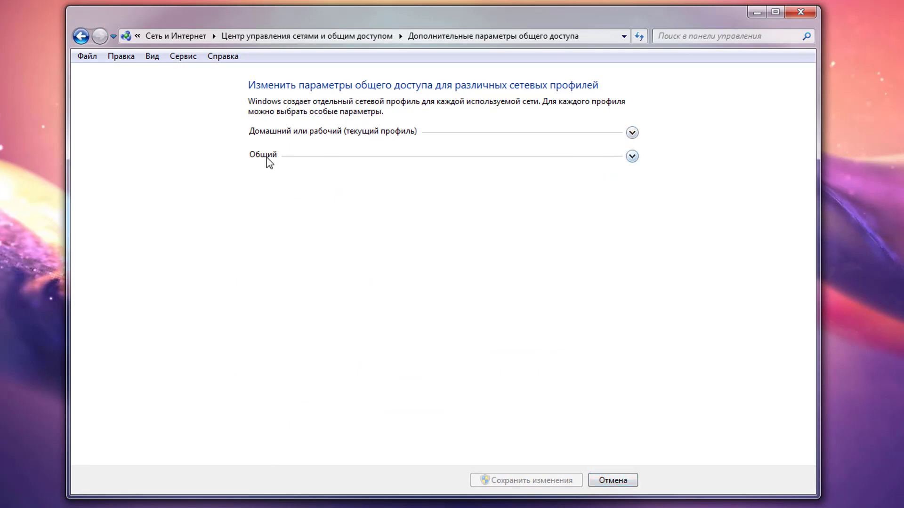
pyautogui.click(632, 133)
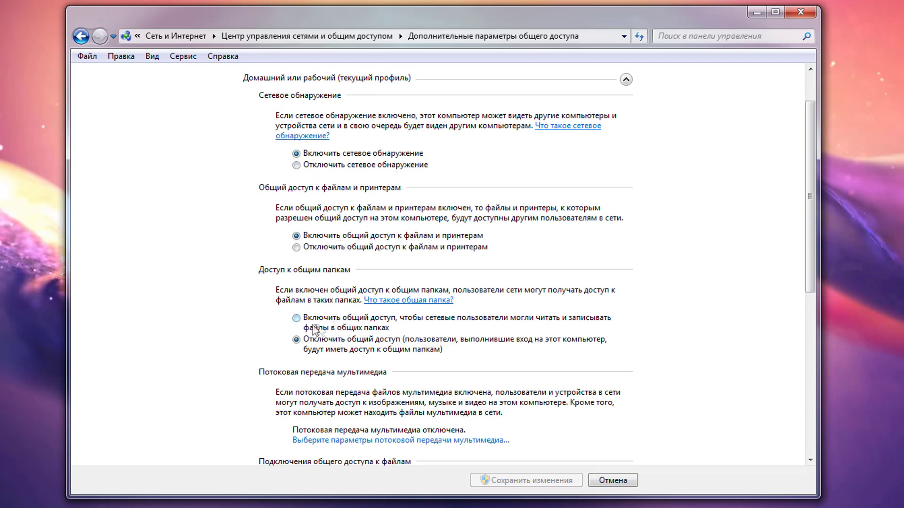
pyautogui.click(299, 323)
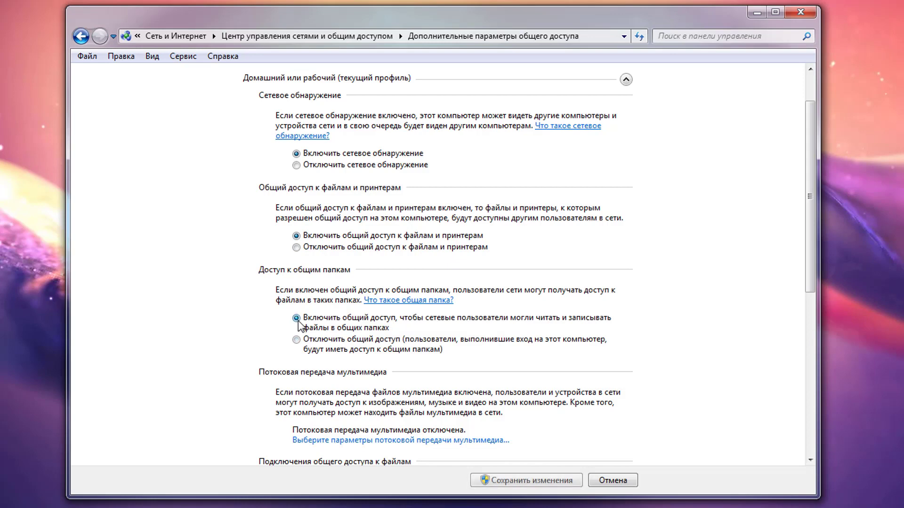
# - Choose to turn off password-protected sharing for the Home or Work profile and save the sharing settings
pyautogui.scroll(-2, 382, 374)
pyautogui.scroll(-4, 382, 374)
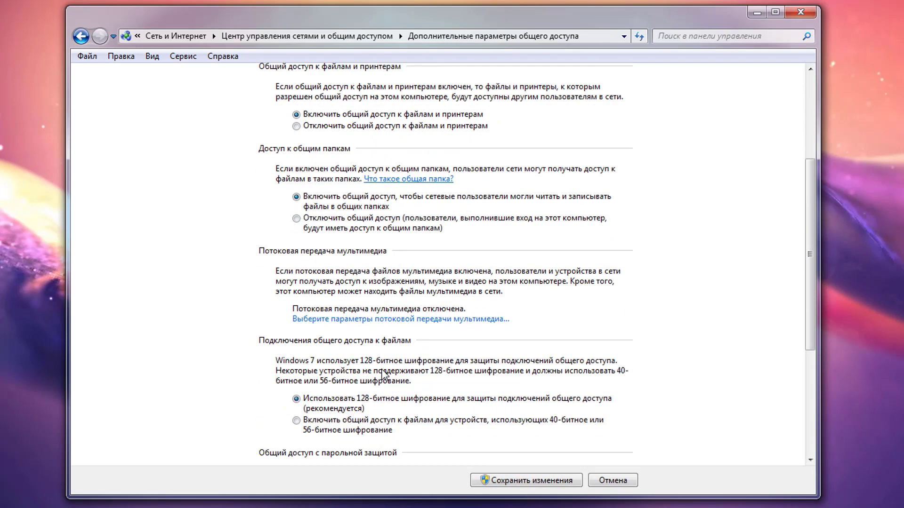
pyautogui.scroll(-4, 347, 337)
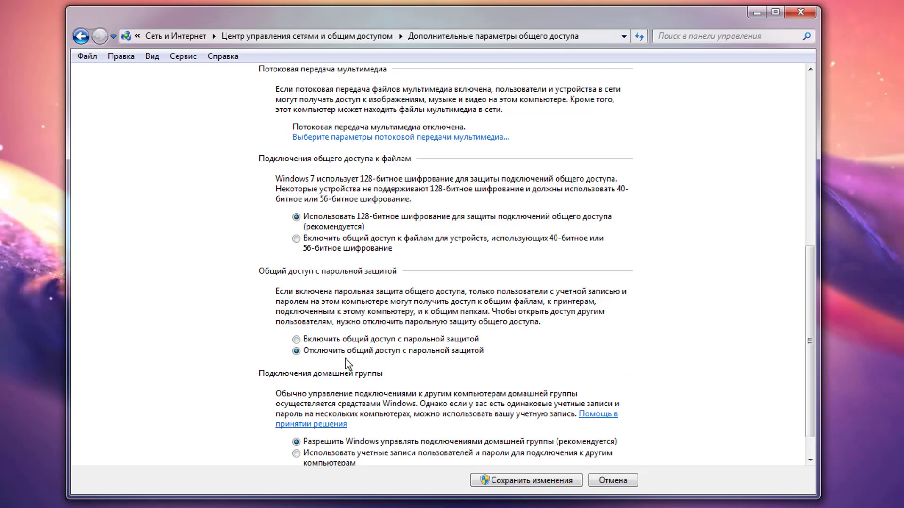
pyautogui.click(345, 340)
pyautogui.scroll(-2, 349, 357)
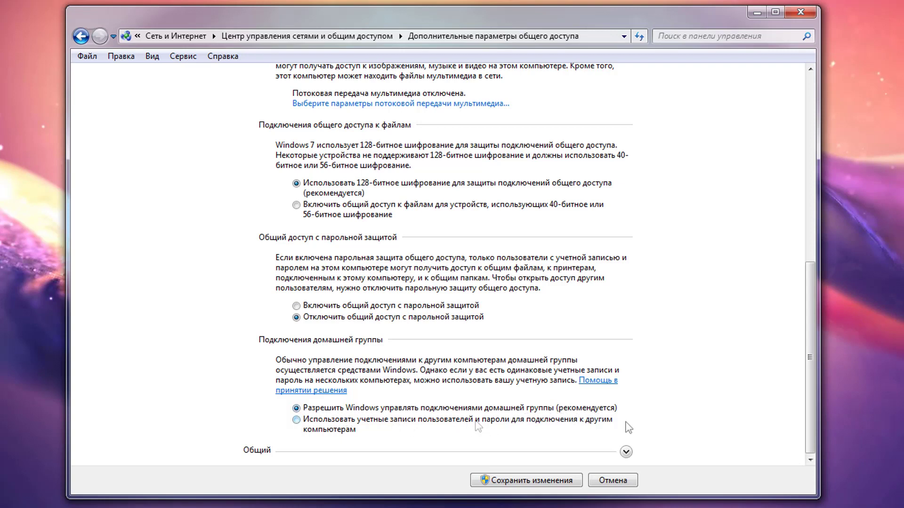
pyautogui.click(532, 478)
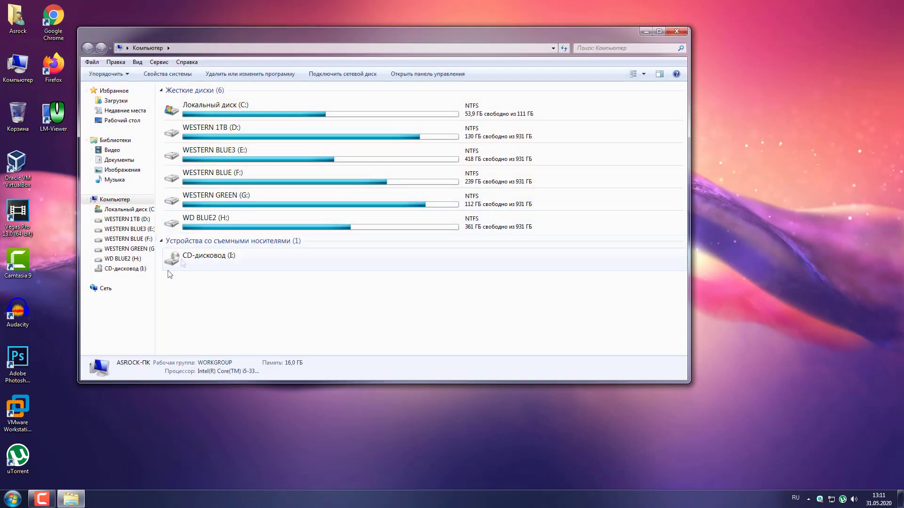
# - Browse the devices under Сеть in the file explorer and move the window away from the desktop icons
pyautogui.click(135, 286)
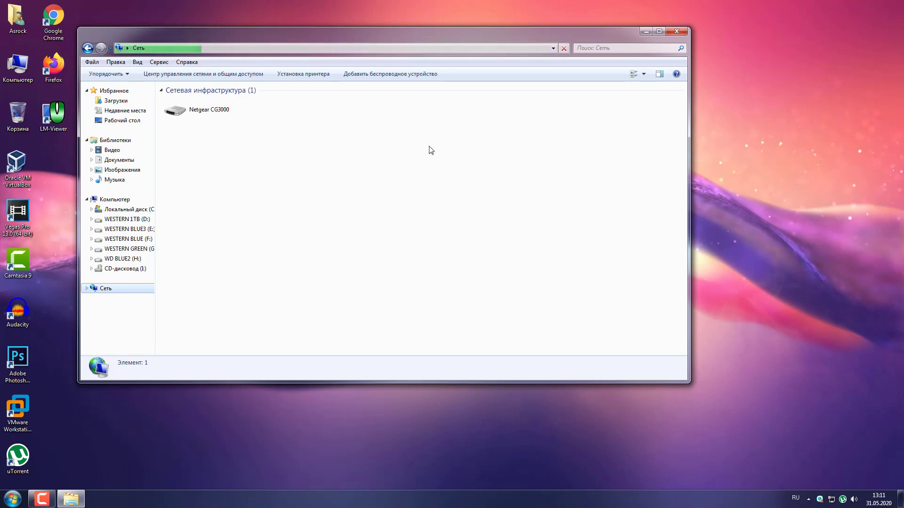
pyautogui.moveTo(469, 33); pyautogui.dragTo(633, 50)
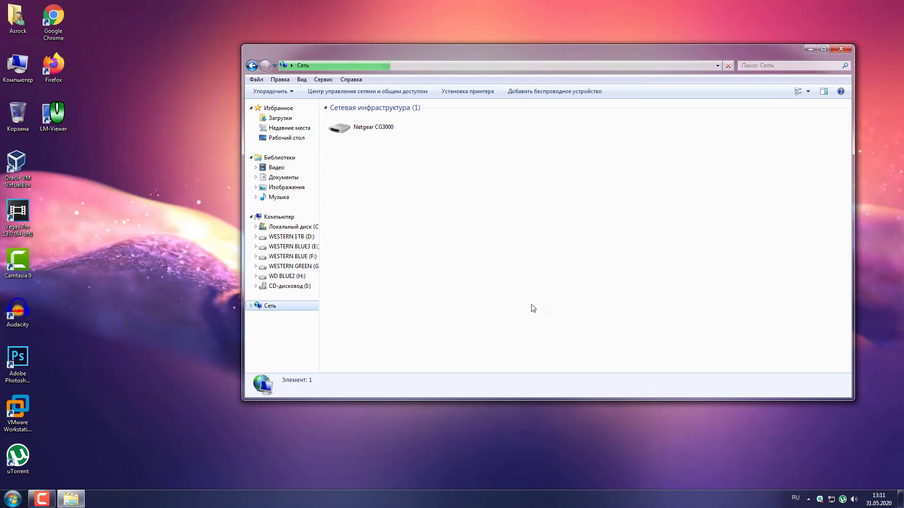
# - Create a new folder named Файлы in the root of local disk C:
pyautogui.click(7, 68)
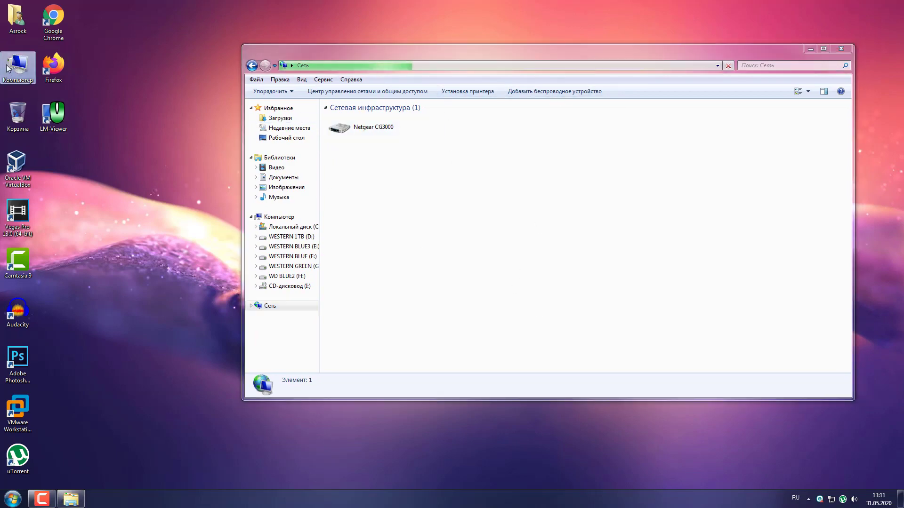
pyautogui.doubleClick(7, 68)
pyautogui.doubleClick(414, 141)
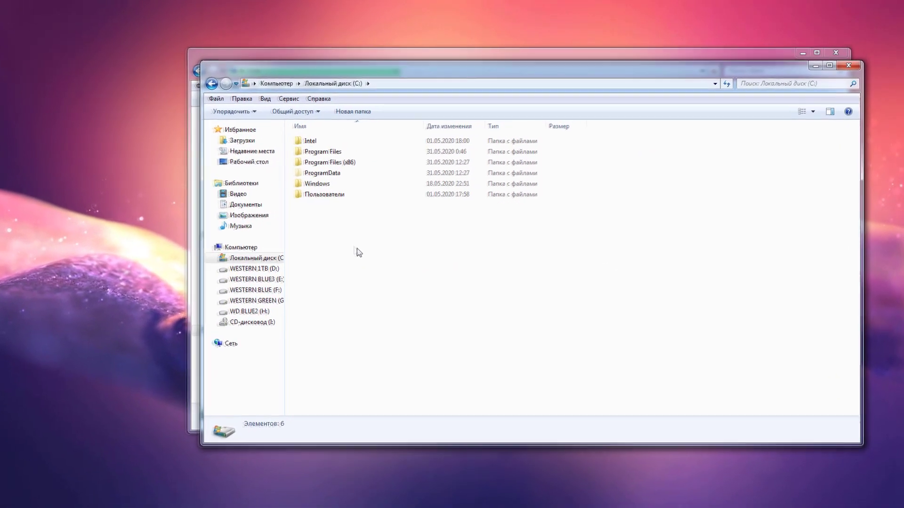
pyautogui.rightClick(378, 222)
pyautogui.moveTo(470, 333)
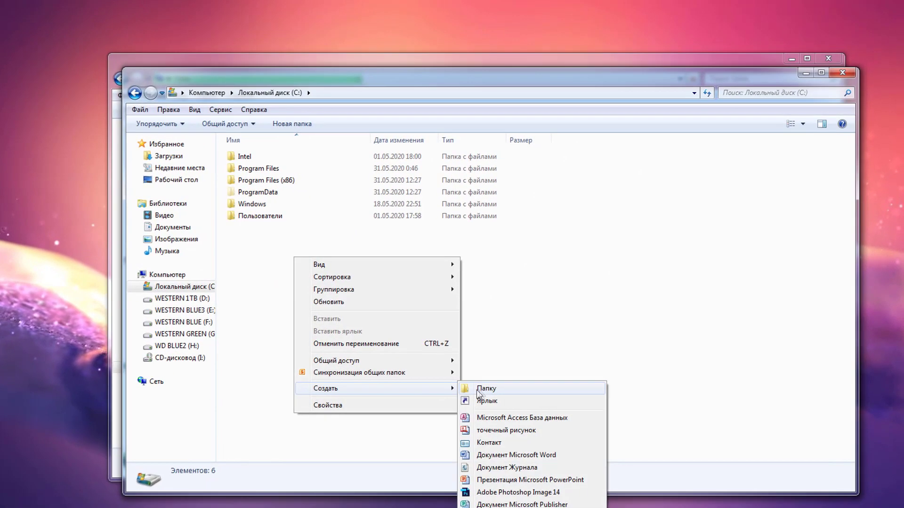
pyautogui.click(476, 389)
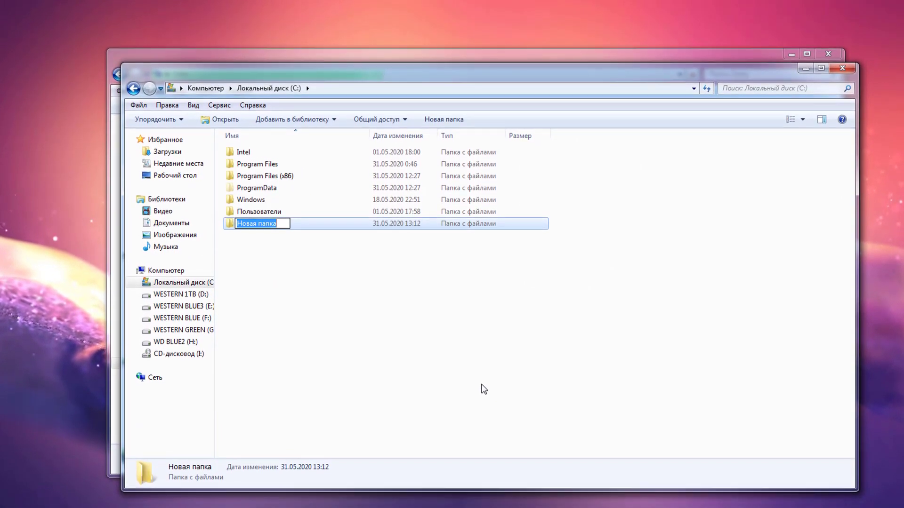
pyautogui.press('BackSpace')
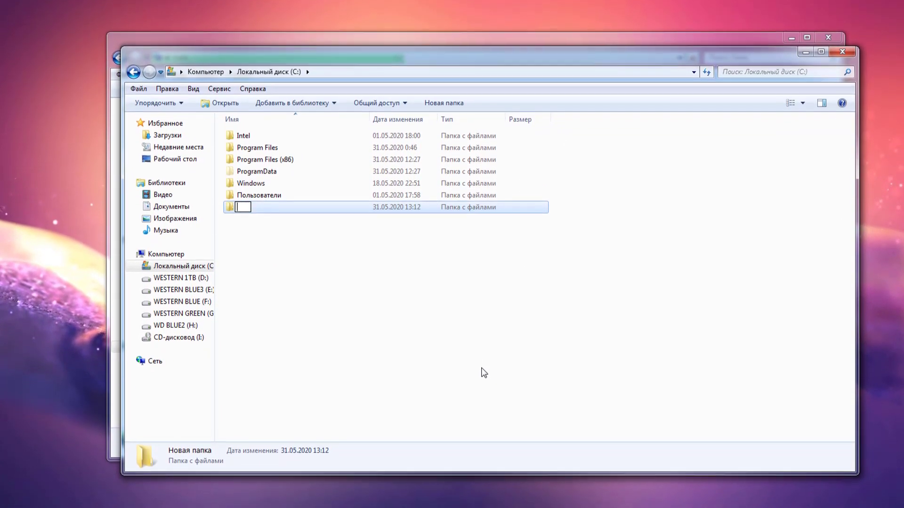
pyautogui.write('Файлы')
pyautogui.press('Return')
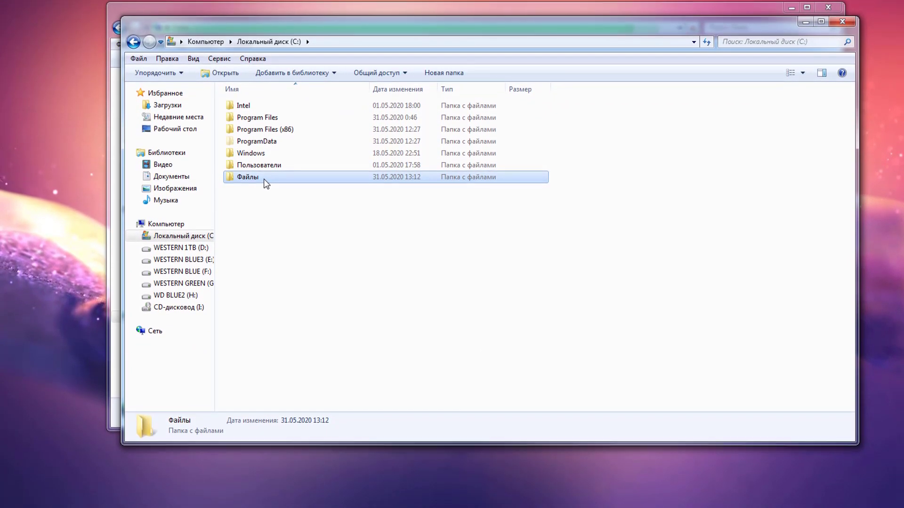
# - Open the sharing settings of the Файлы folder and add the Все group to the users it is shared with
pyautogui.rightClick(263, 178)
pyautogui.click(288, 494)
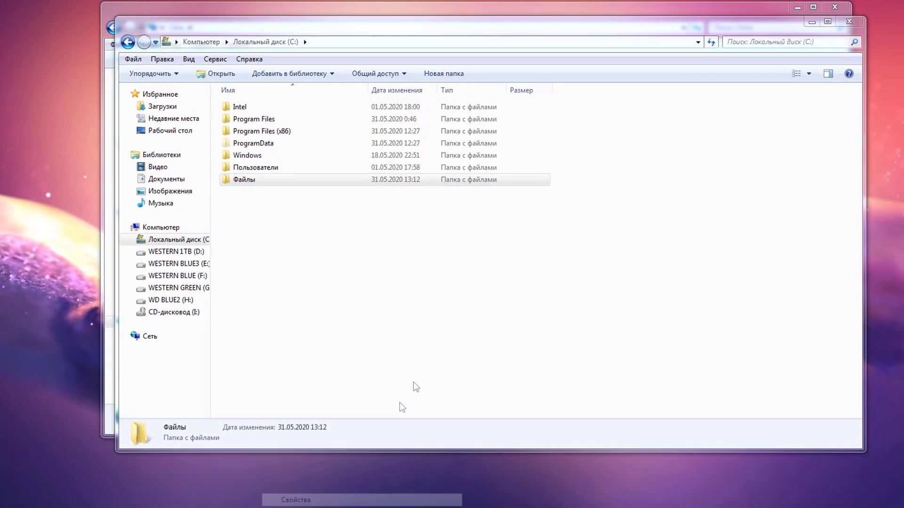
pyautogui.click(358, 219)
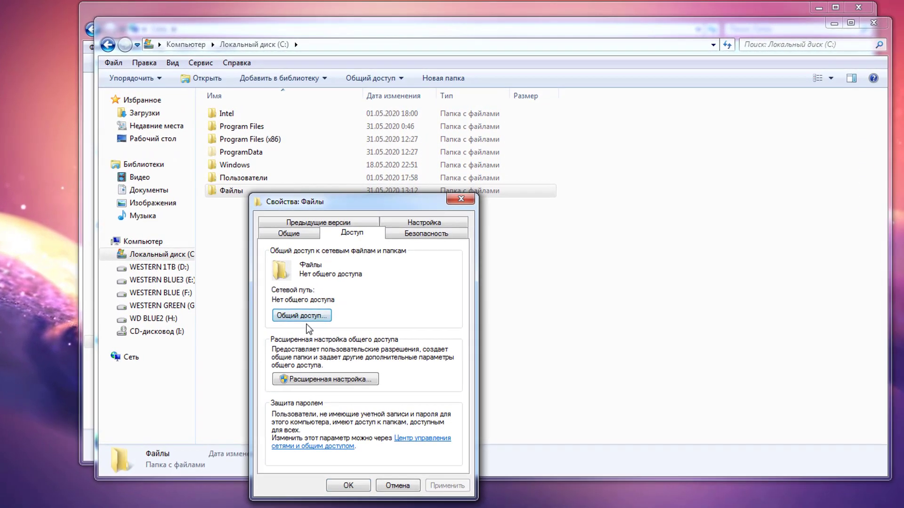
pyautogui.click(306, 323)
pyautogui.click(451, 331)
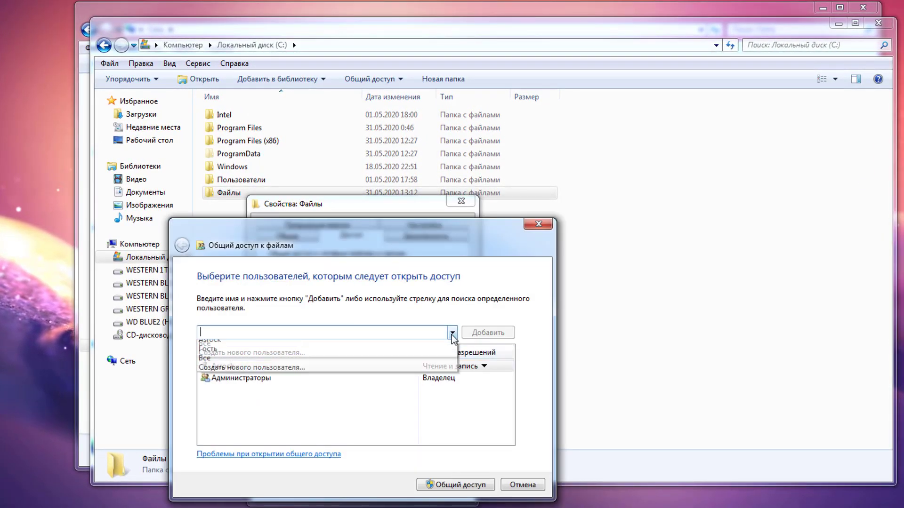
pyautogui.click(221, 364)
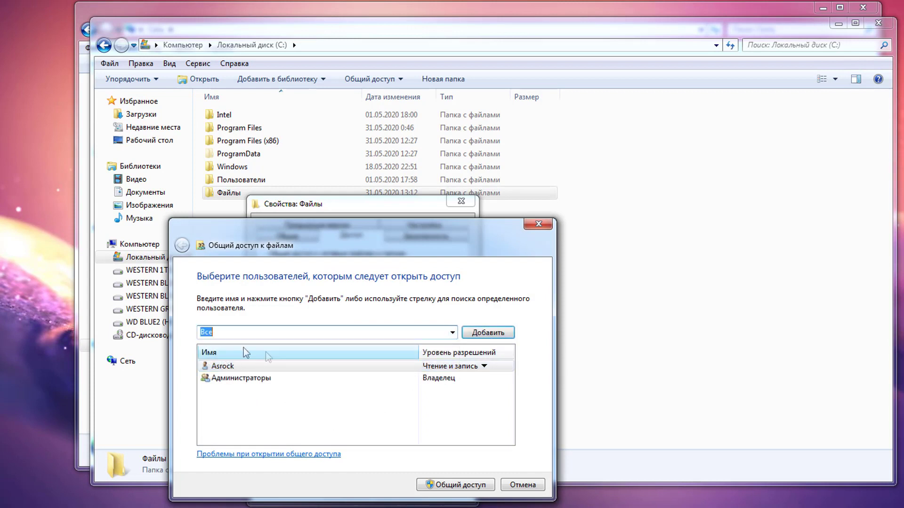
pyautogui.click(475, 334)
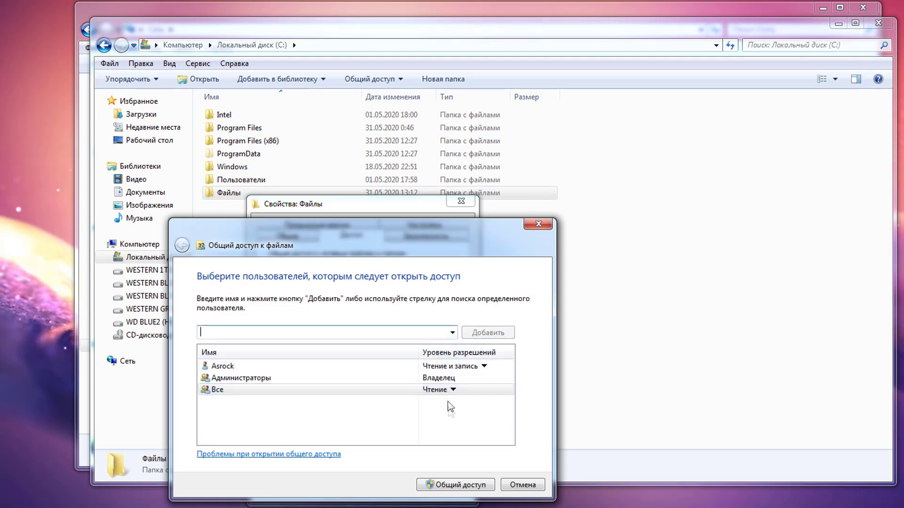
# - Set the Все group's permission level to Чтение и запись and share the Файлы folder
pyautogui.click(455, 391)
pyautogui.click(469, 408)
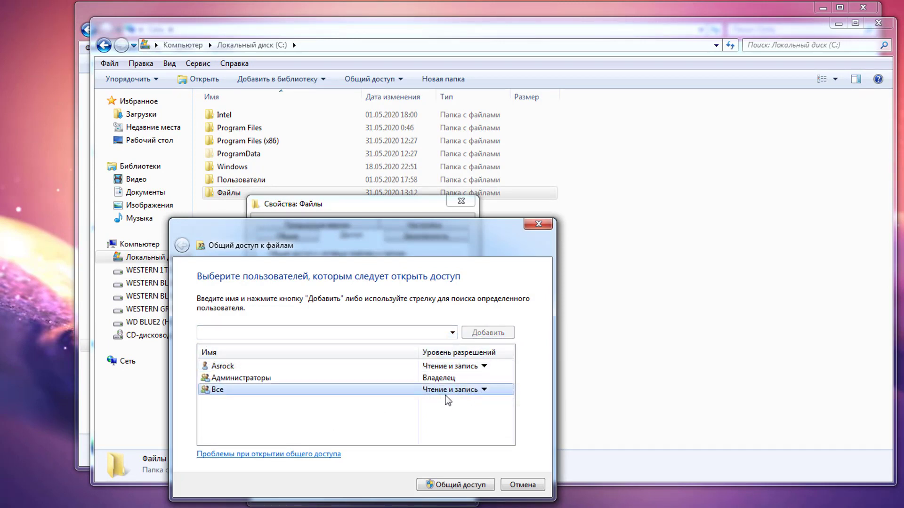
pyautogui.click(458, 484)
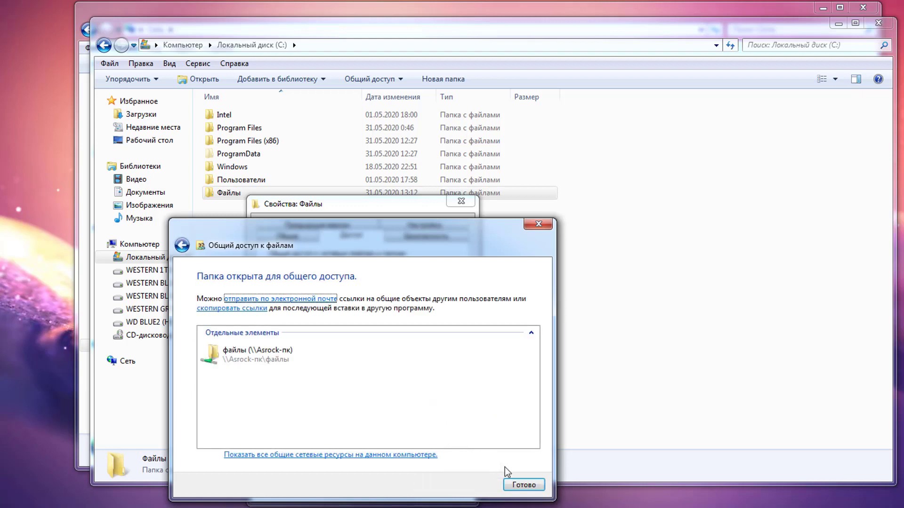
pyautogui.click(521, 485)
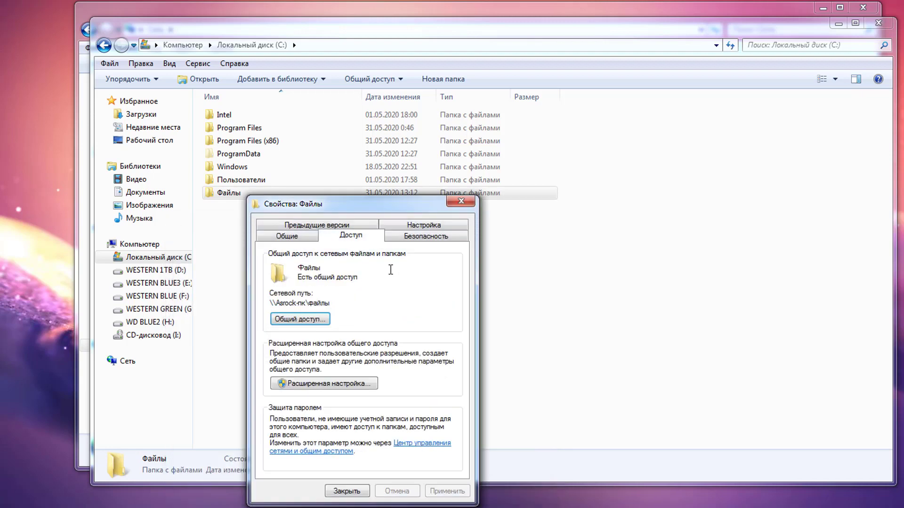
# - Inspect the share permissions of the Все and Администраторы groups in the advanced sharing settings of the Файлы folder
pyautogui.click(356, 384)
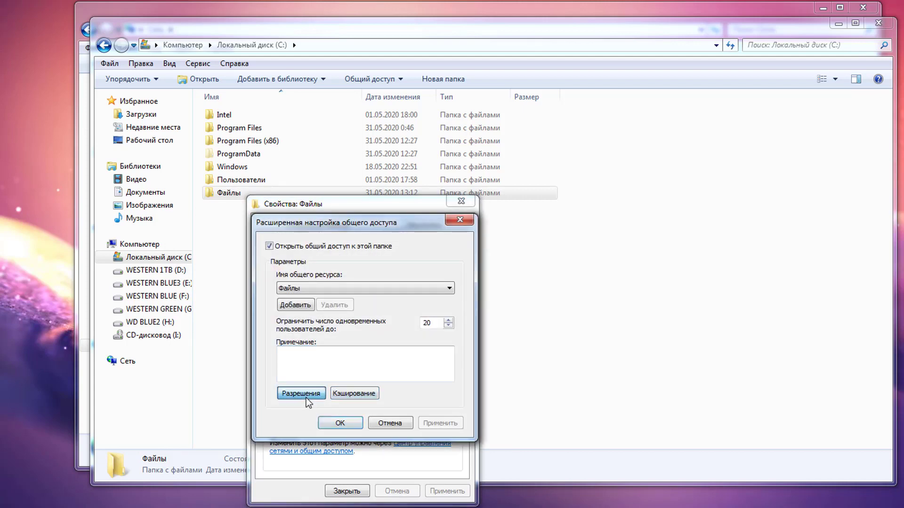
pyautogui.click(301, 393)
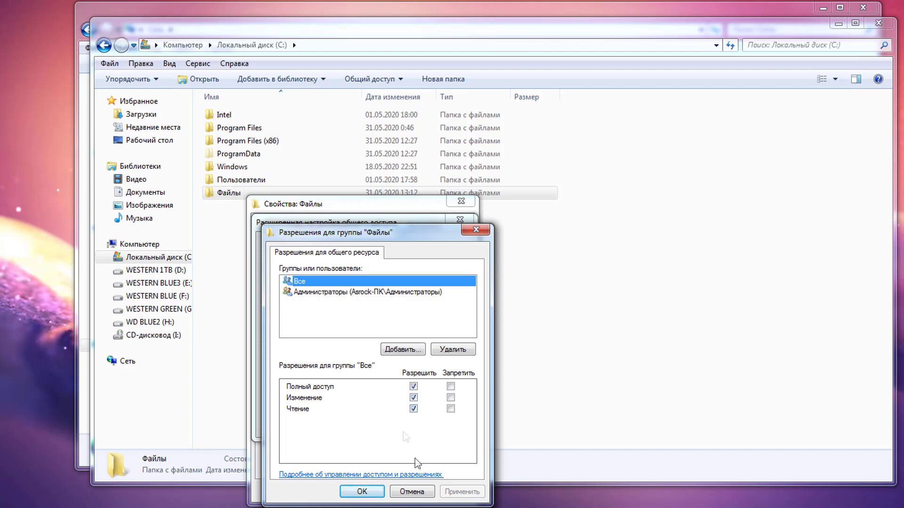
pyautogui.click(299, 292)
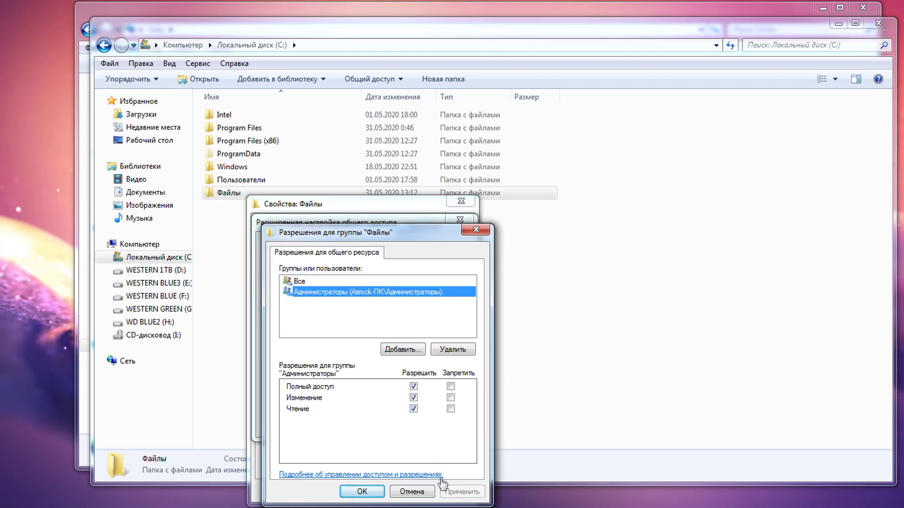
pyautogui.click(408, 491)
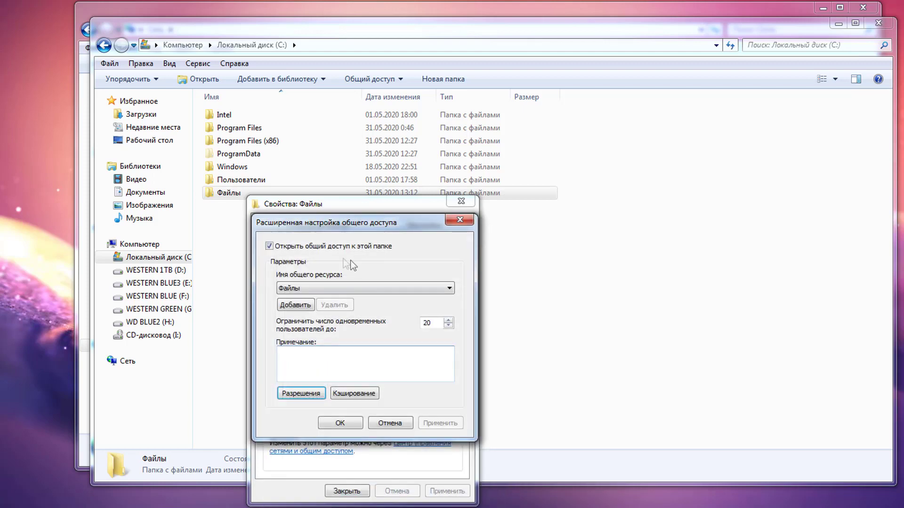
pyautogui.click(346, 425)
# - Review the security permissions of the Все group for the Файлы folder without changing them, and close the folder's properties
pyautogui.click(426, 235)
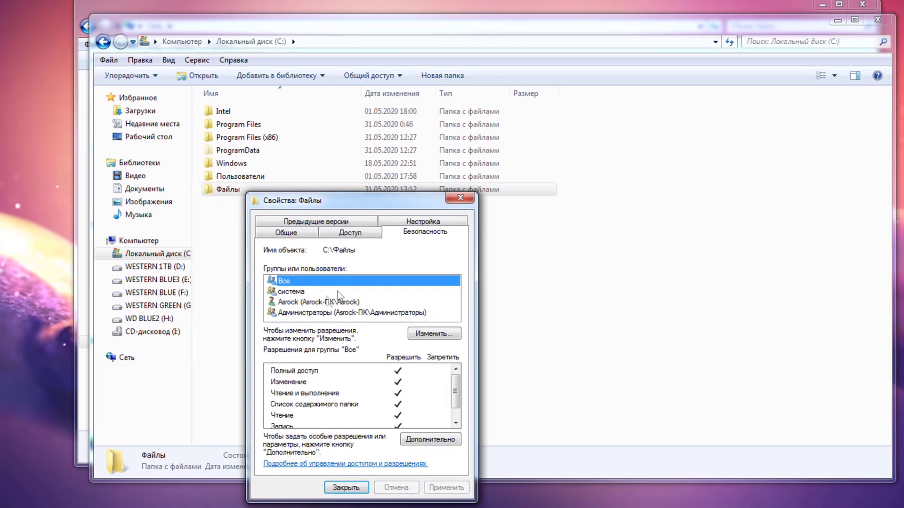
pyautogui.click(432, 333)
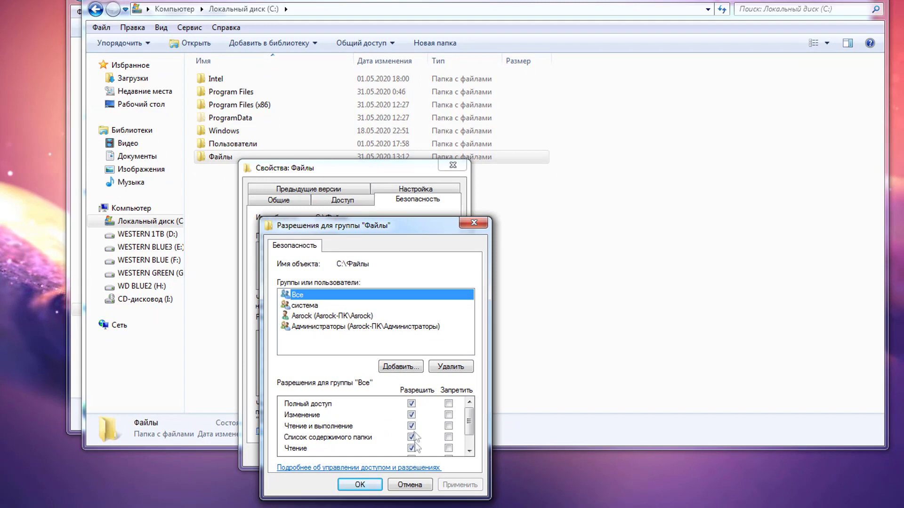
pyautogui.moveTo(469, 426); pyautogui.dragTo(469, 439)
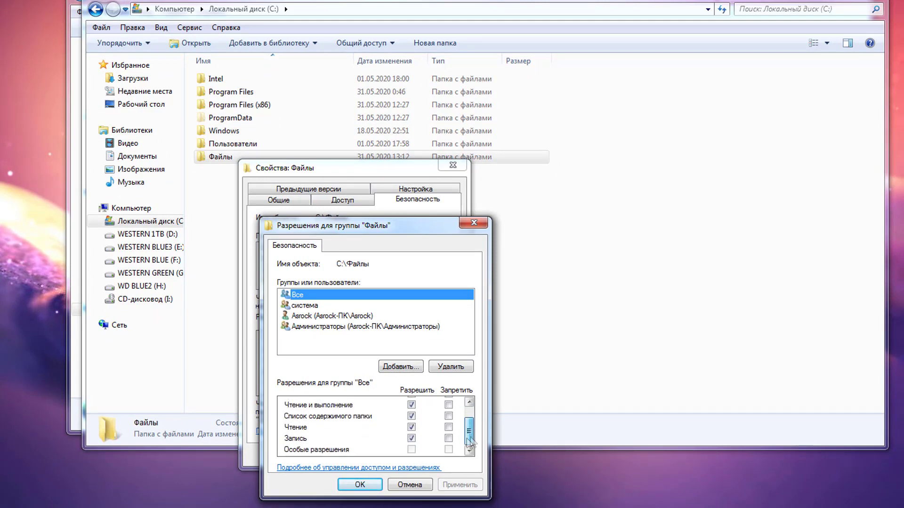
pyautogui.click(408, 485)
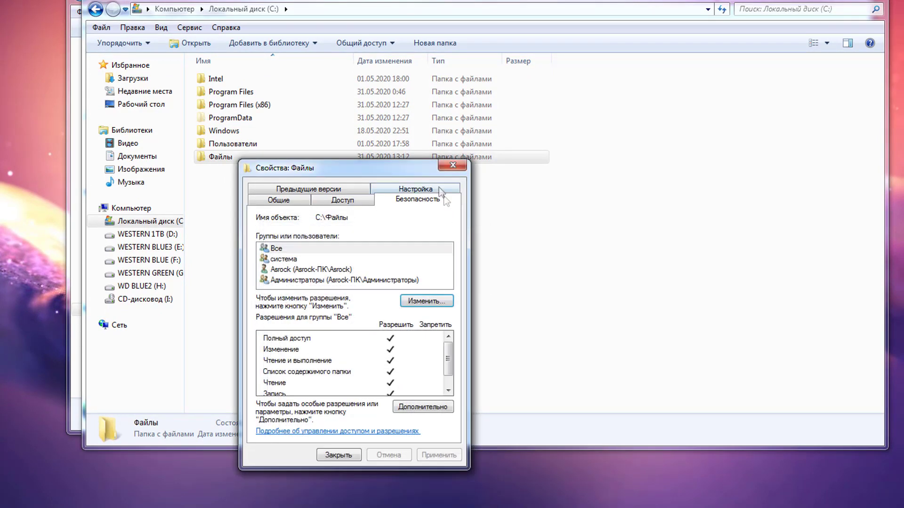
pyautogui.click(452, 164)
# - Create a Microsoft Word document, a text document and a WinRAR archive with default names inside the Файлы folder, and close its window
pyautogui.doubleClick(245, 159)
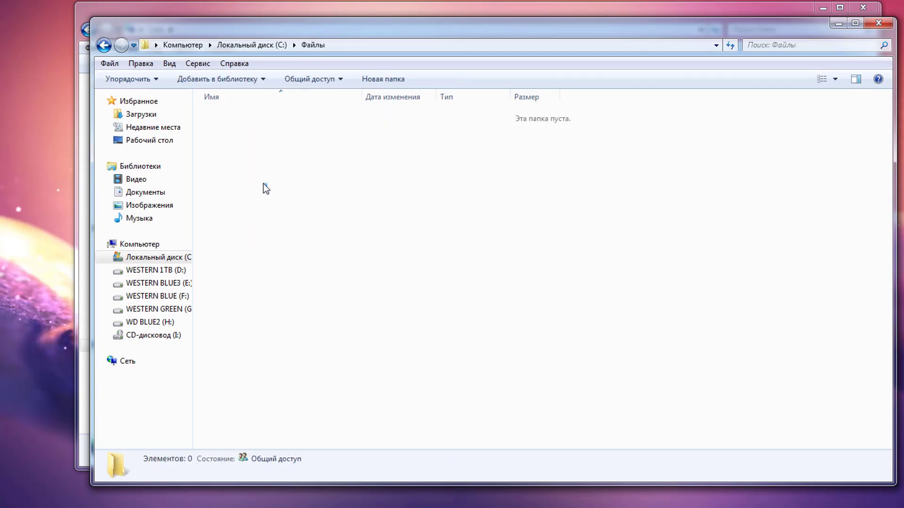
pyautogui.rightClick(264, 184)
pyautogui.moveTo(419, 349)
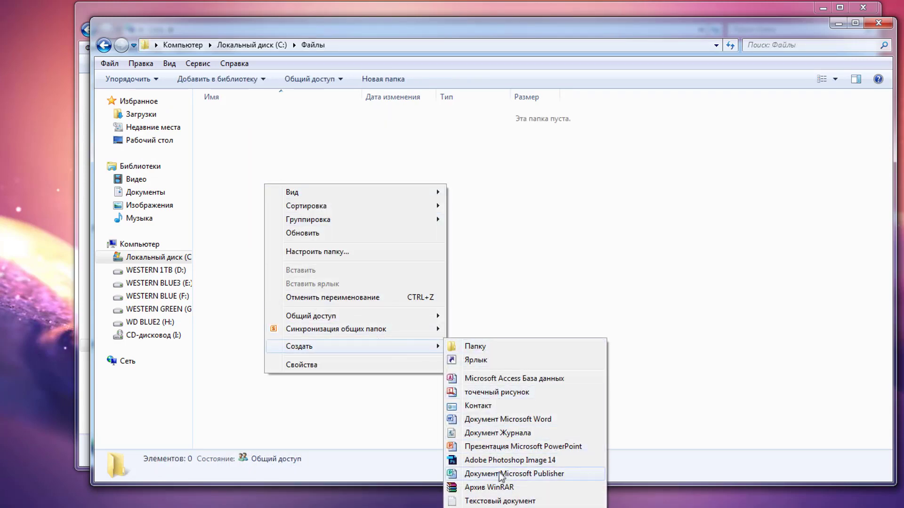
pyautogui.click(520, 422)
pyautogui.rightClick(259, 177)
pyautogui.moveTo(403, 337)
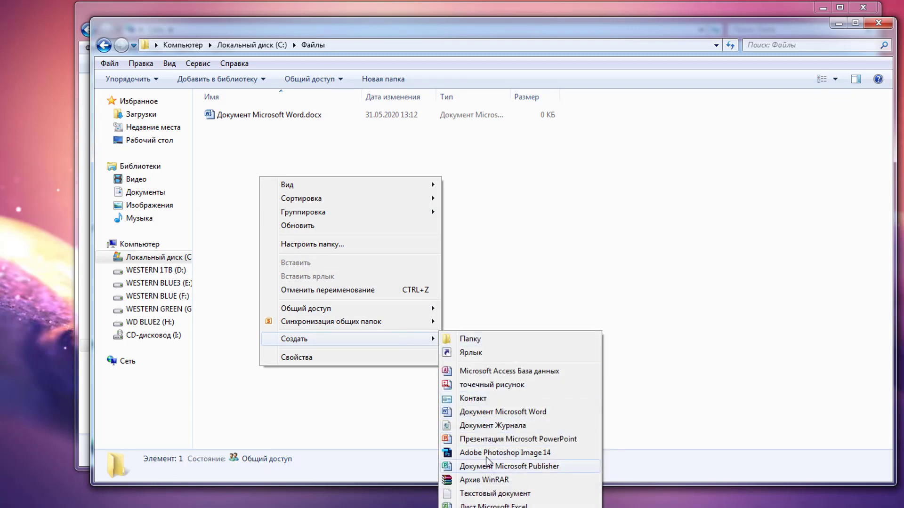
pyautogui.click(483, 494)
pyautogui.rightClick(260, 188)
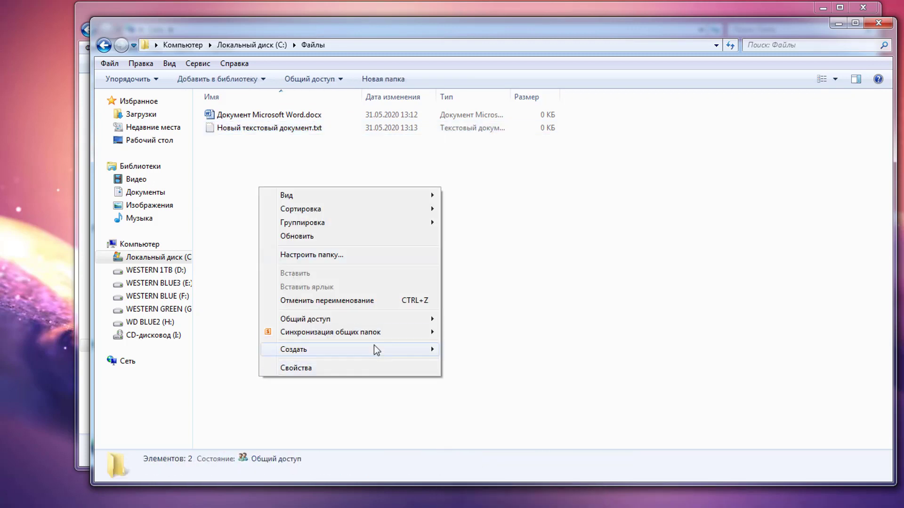
pyautogui.moveTo(373, 349)
pyautogui.click(474, 492)
pyautogui.click(402, 191)
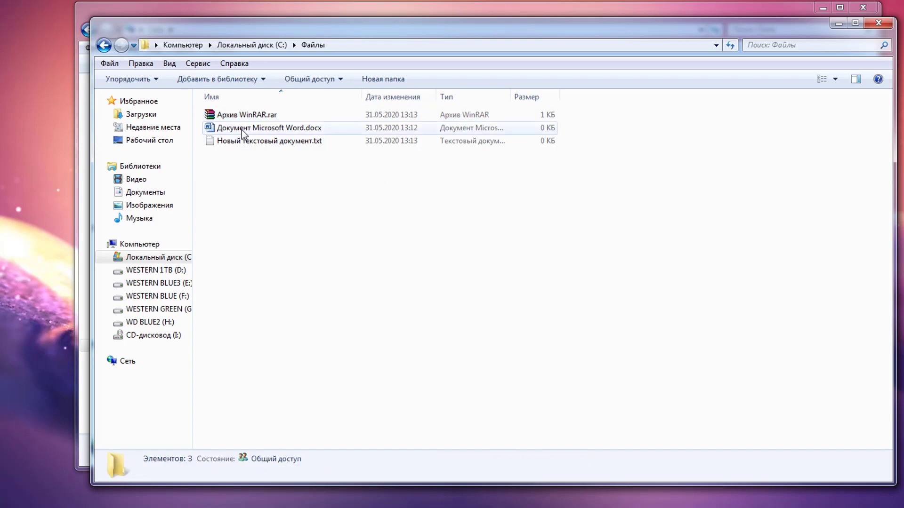
pyautogui.moveTo(246, 105); pyautogui.dragTo(363, 218)
pyautogui.click(878, 23)
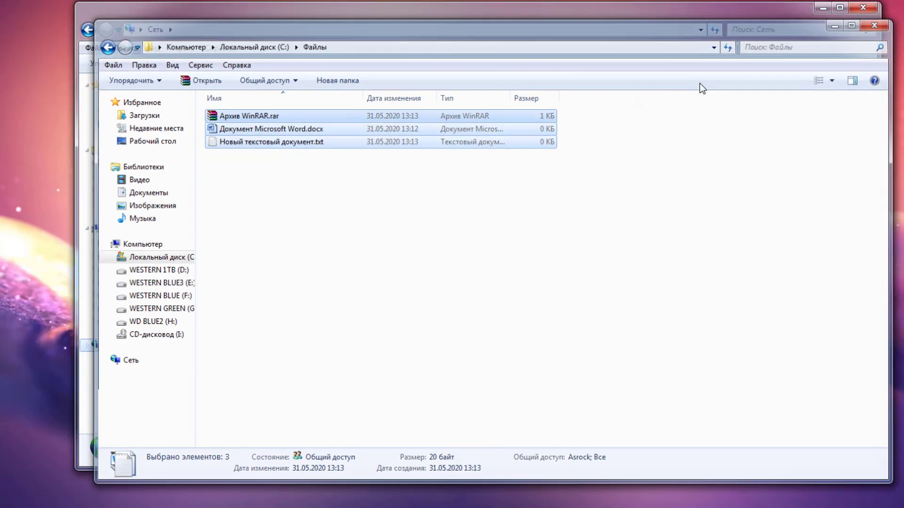
# - Check the contents of the shared folder файлы on the network computer ASROCK-ПК, and return to the network overview
pyautogui.click(112, 345)
pyautogui.click(399, 114)
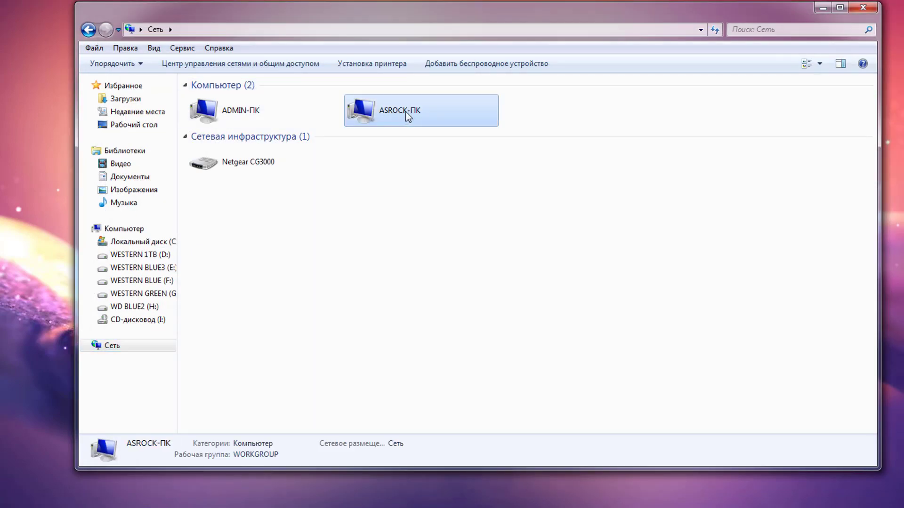
pyautogui.click(276, 113)
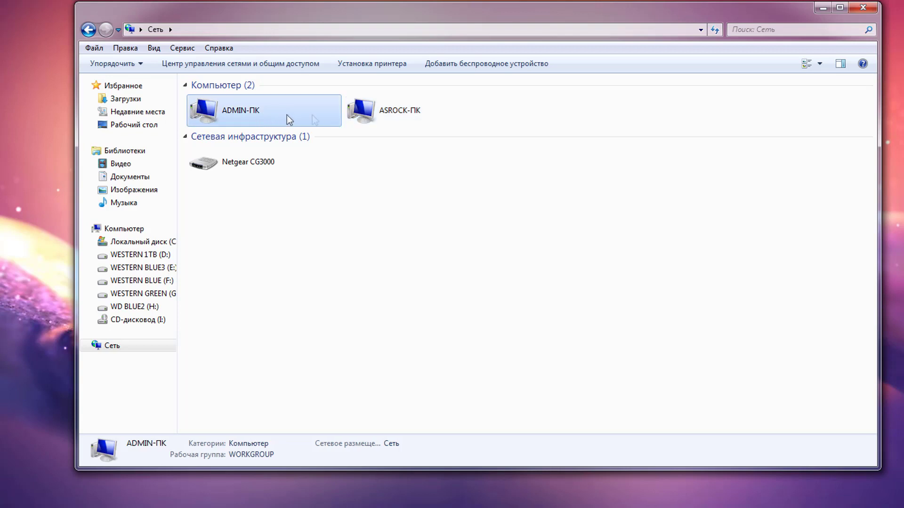
pyautogui.click(389, 114)
pyautogui.doubleClick(377, 115)
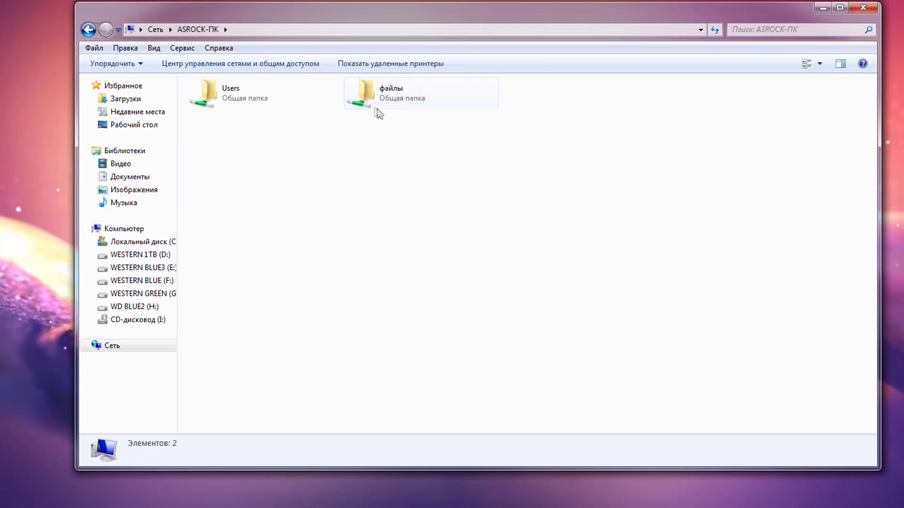
pyautogui.click(399, 95)
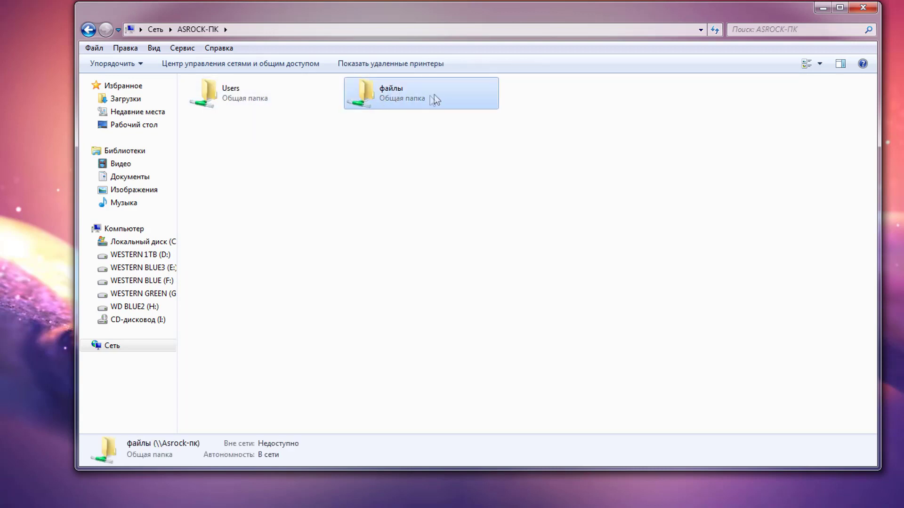
pyautogui.doubleClick(394, 95)
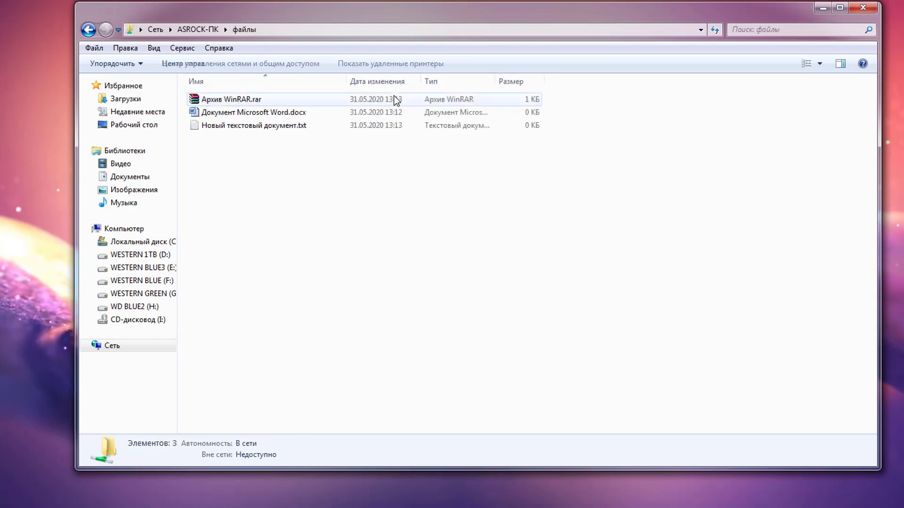
pyautogui.moveTo(430, 223); pyautogui.dragTo(278, 116)
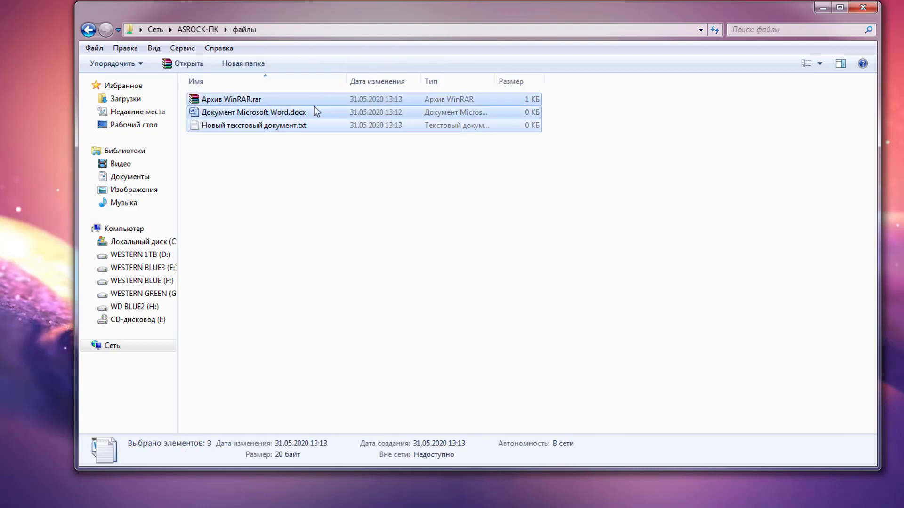
pyautogui.click(88, 29)
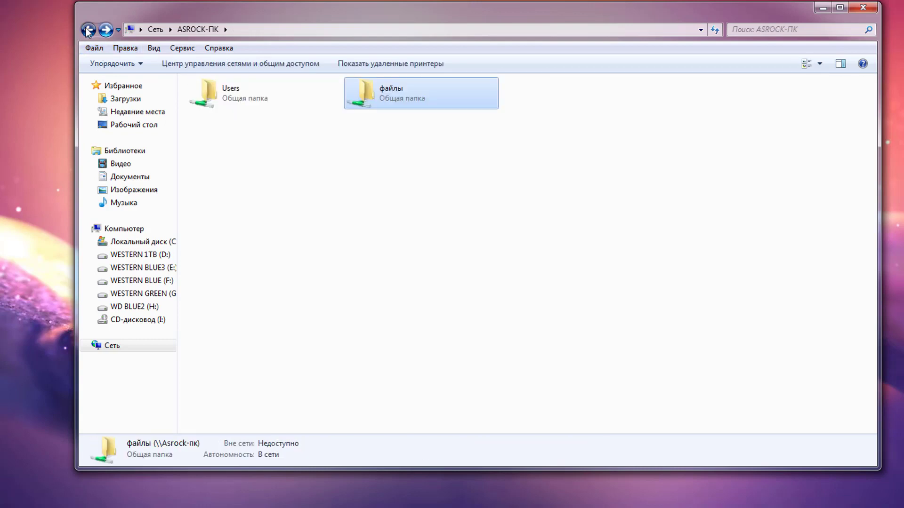
pyautogui.click(88, 29)
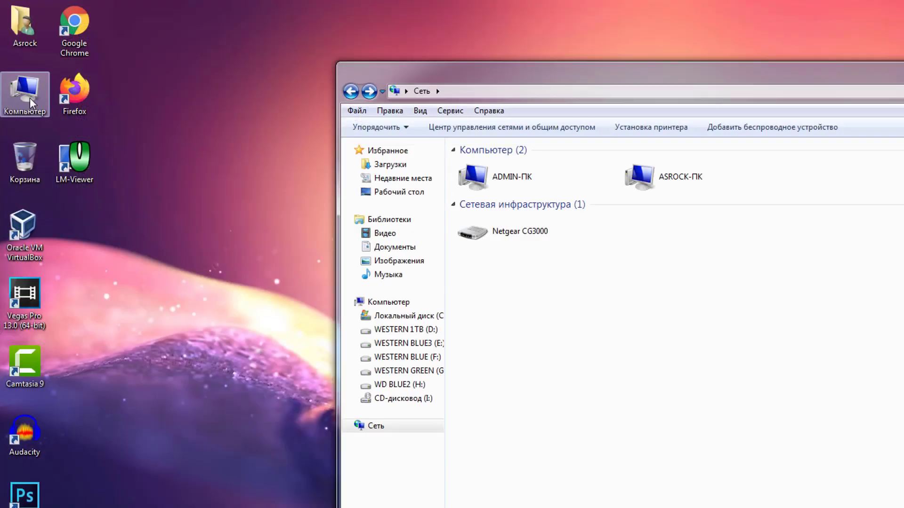
# - Rename the computer to Asrock in the system properties and postpone the restart
pyautogui.rightClick(30, 98)
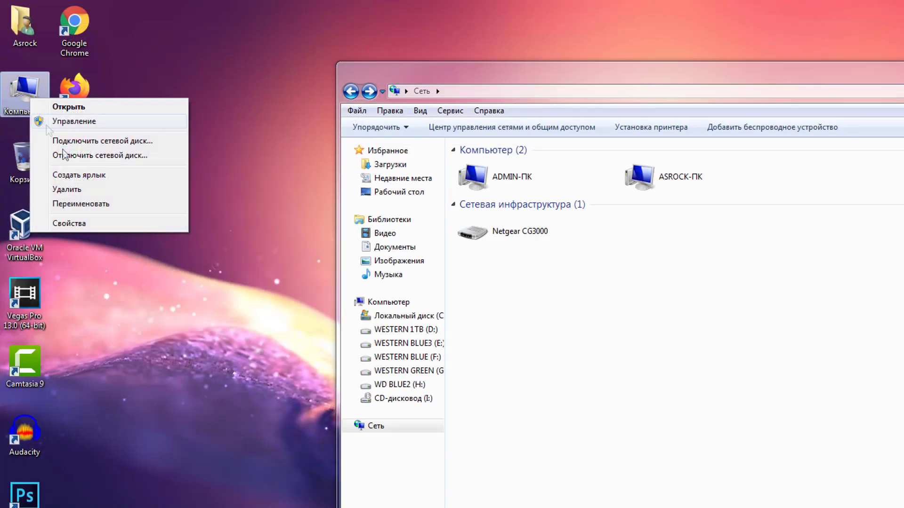
pyautogui.click(120, 223)
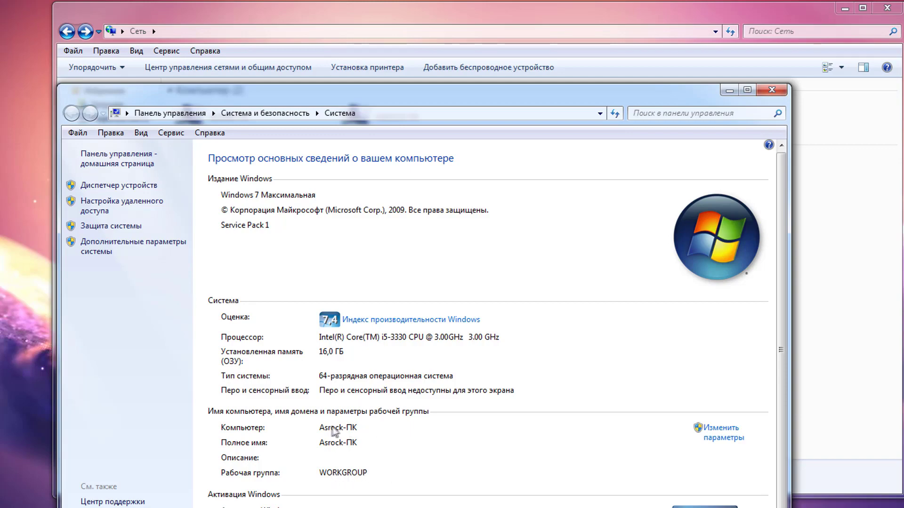
pyautogui.click(720, 435)
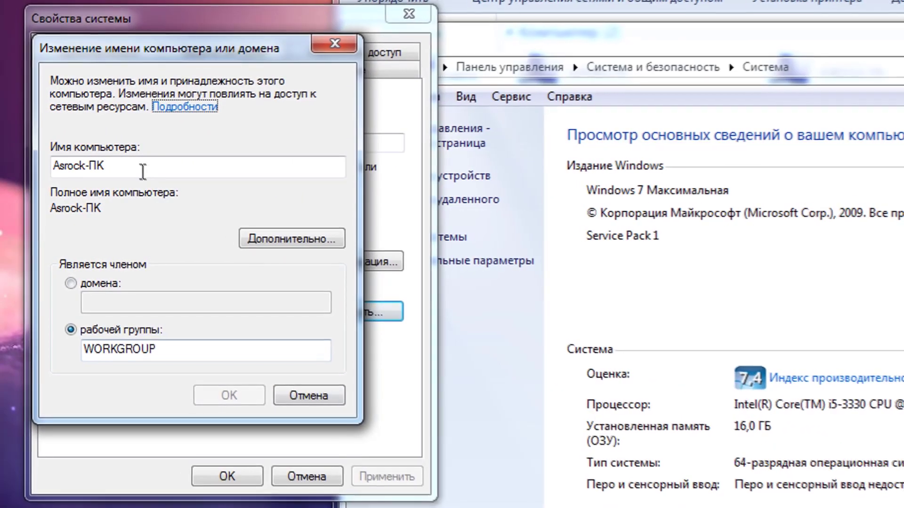
pyautogui.click(90, 167)
pyautogui.press('BackSpace')
pyautogui.press('BackSpace')
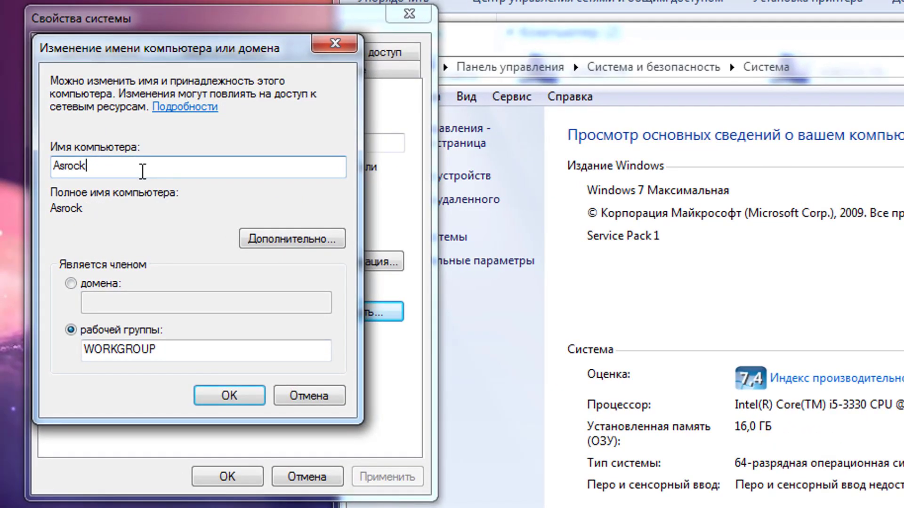
pyautogui.click(227, 394)
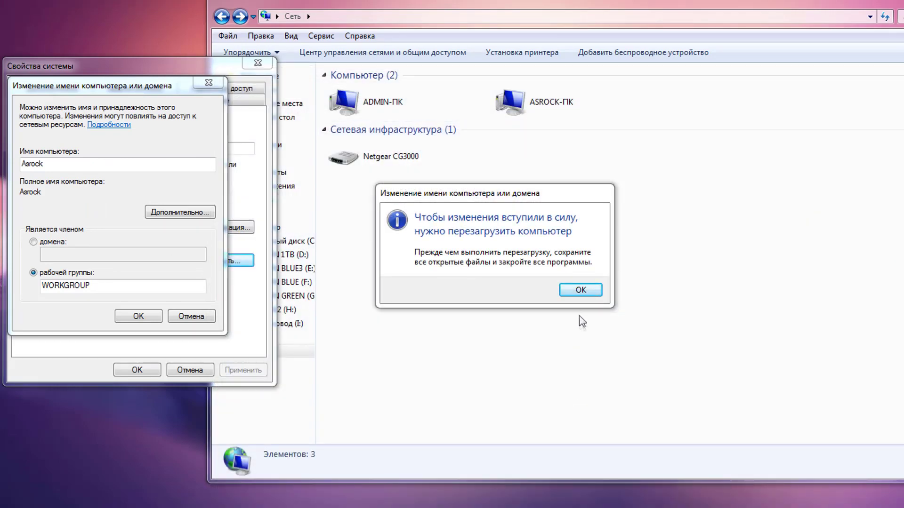
pyautogui.click(580, 291)
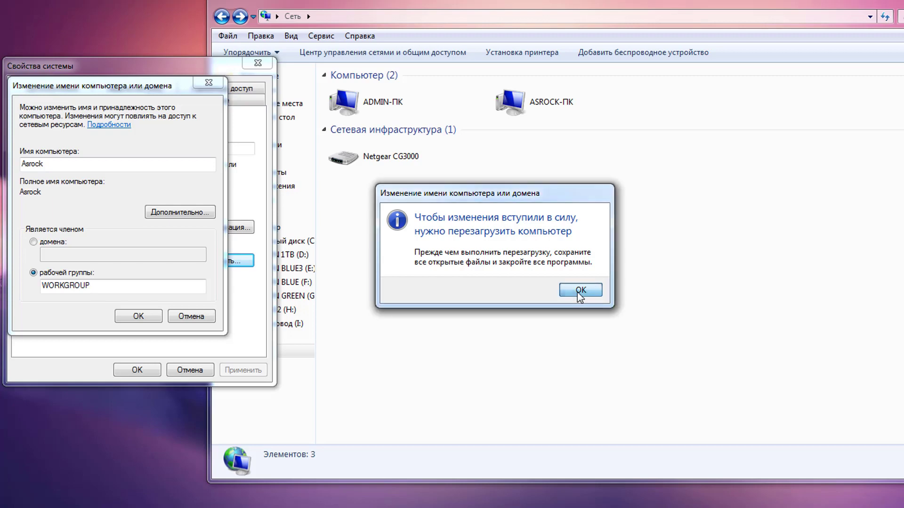
pyautogui.click(137, 365)
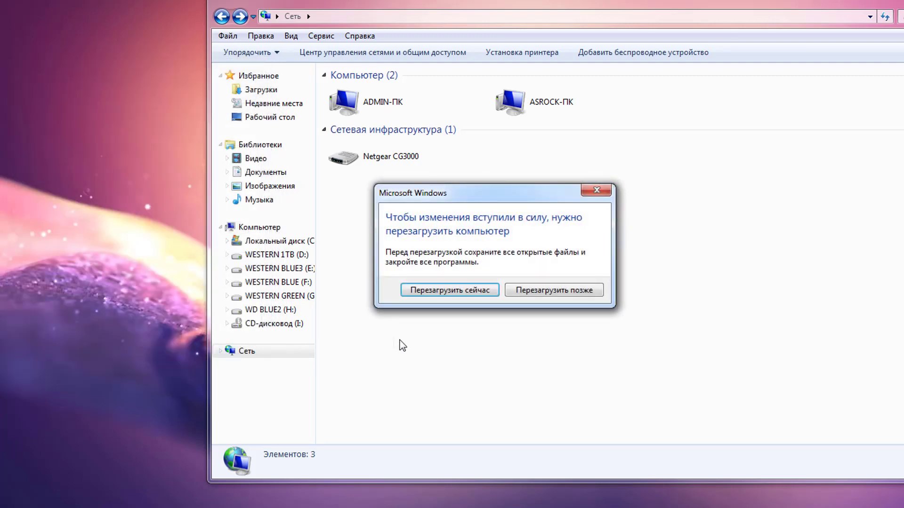
pyautogui.click(579, 291)
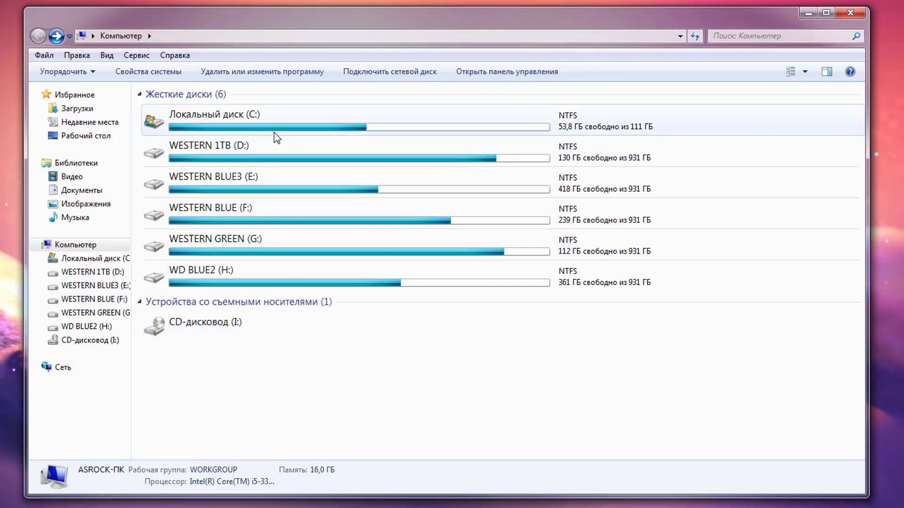
# - Enable sharing of the WESTERN BLUE3 (E:) drive in its advanced sharing settings
pyautogui.click(262, 181)
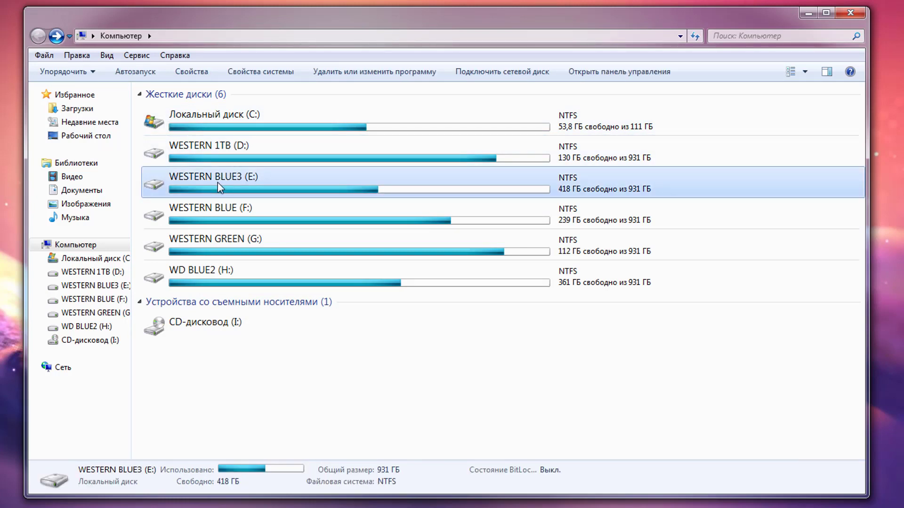
pyautogui.moveTo(236, 186)
pyautogui.rightClick(236, 186)
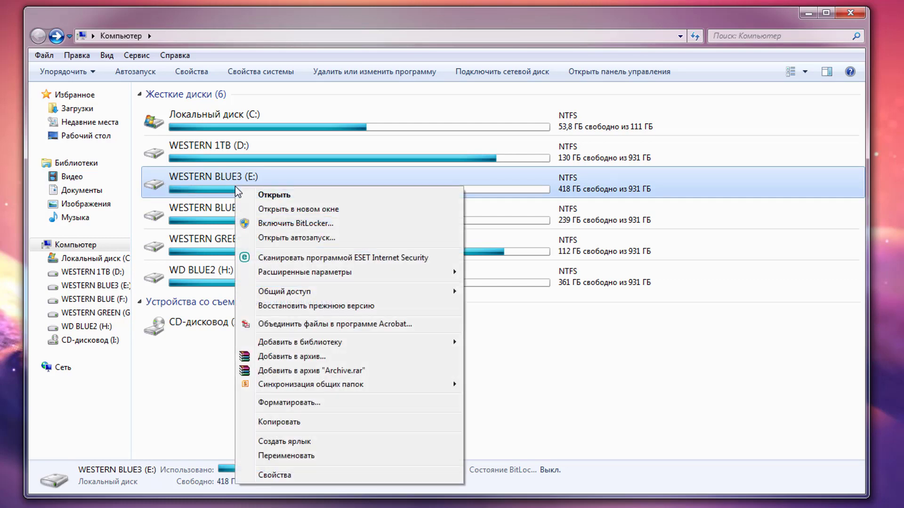
pyautogui.click(290, 476)
pyautogui.click(439, 233)
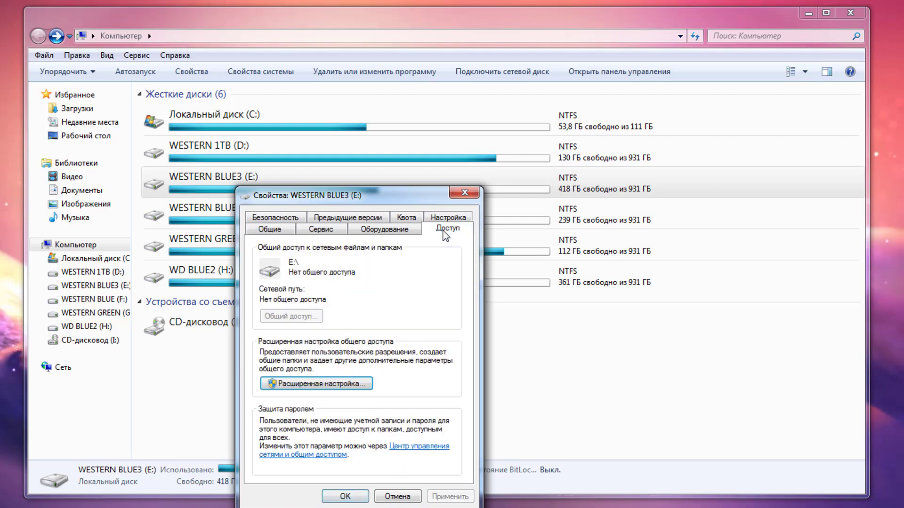
pyautogui.click(320, 383)
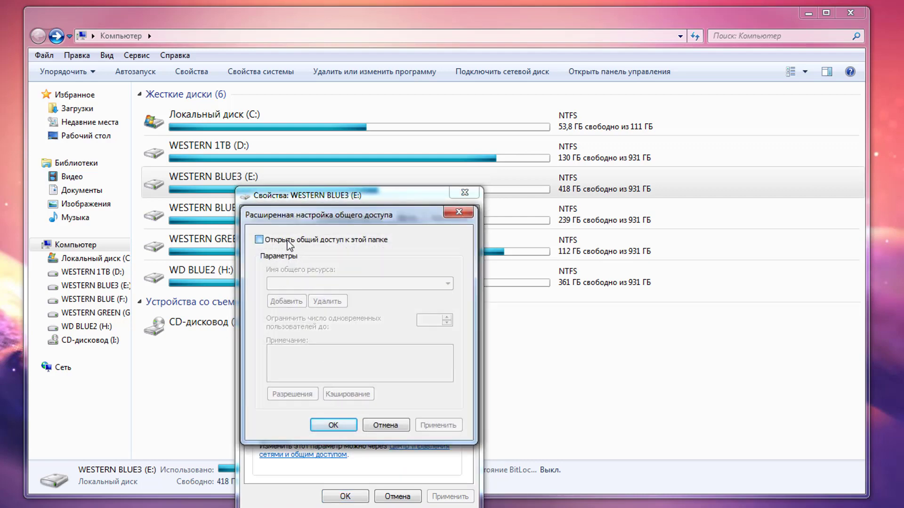
pyautogui.click(288, 242)
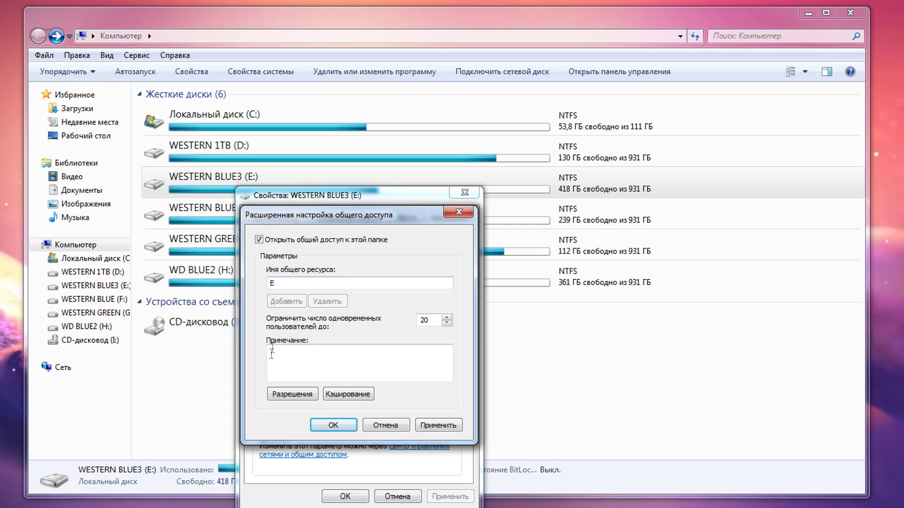
# - Allow the Все group Полный доступ to the E share and apply the drive's advanced sharing settings
pyautogui.click(291, 394)
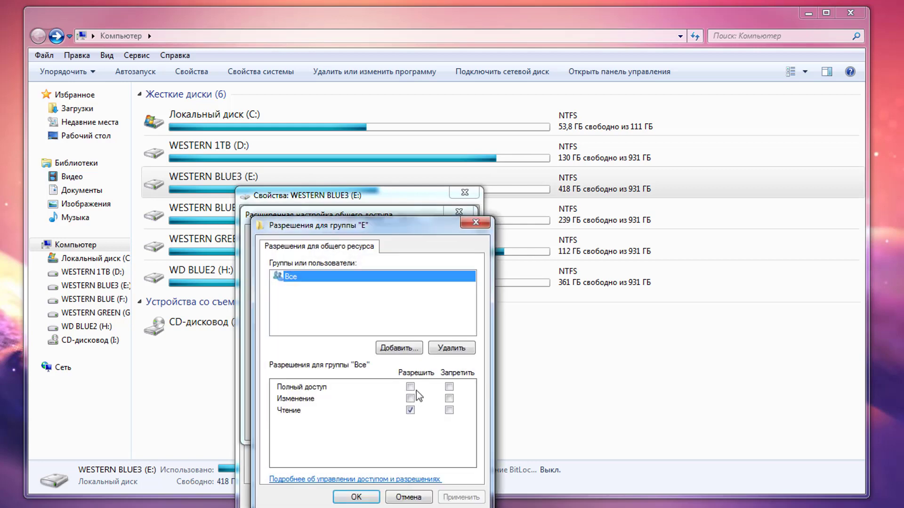
pyautogui.click(411, 387)
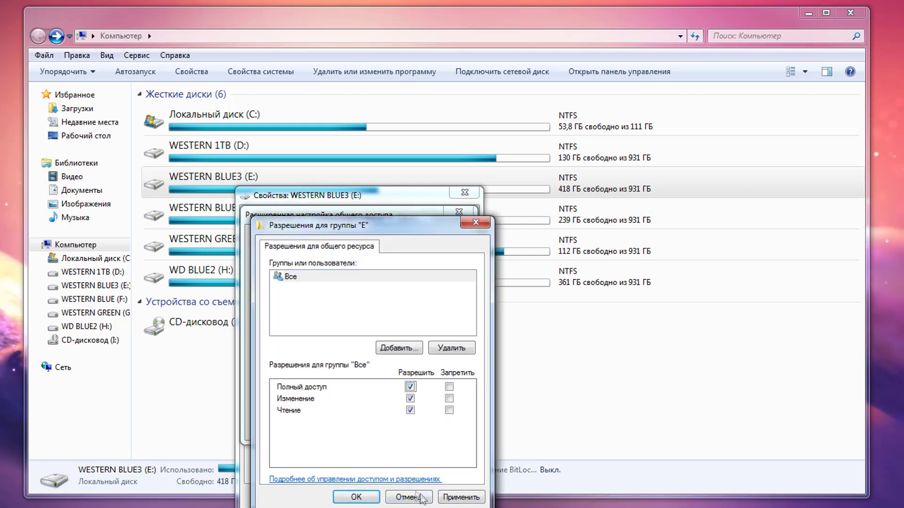
pyautogui.click(462, 497)
pyautogui.click(356, 497)
pyautogui.click(455, 429)
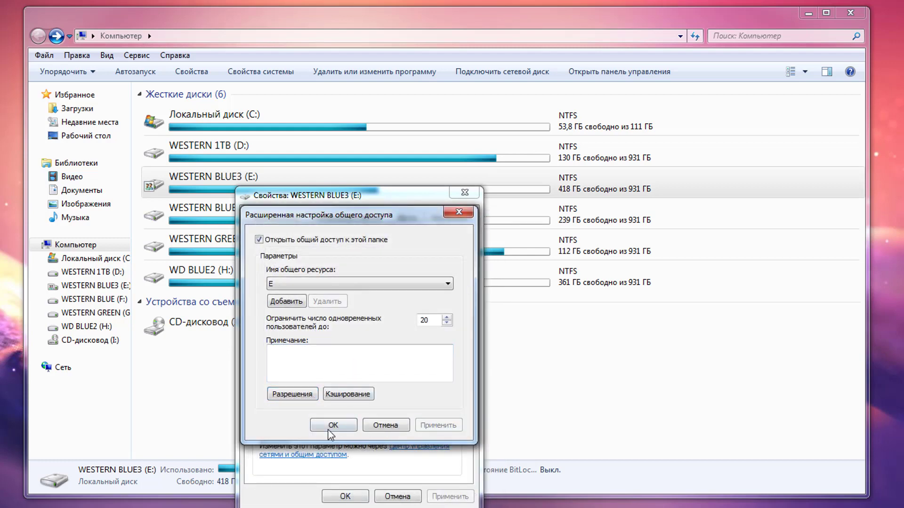
pyautogui.click(334, 426)
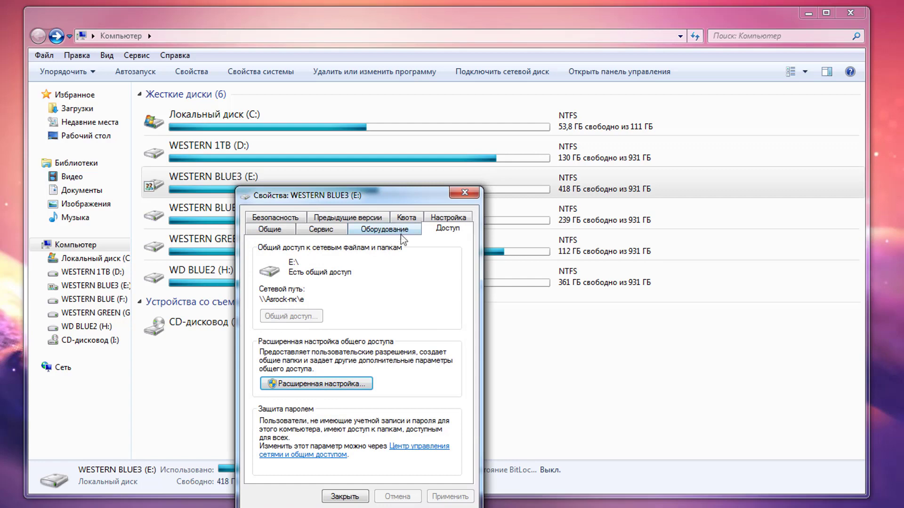
# - Review the basic and advanced security permissions of the WESTERN BLUE3 (E:) drive without changing them, and close its properties
pyautogui.click(297, 221)
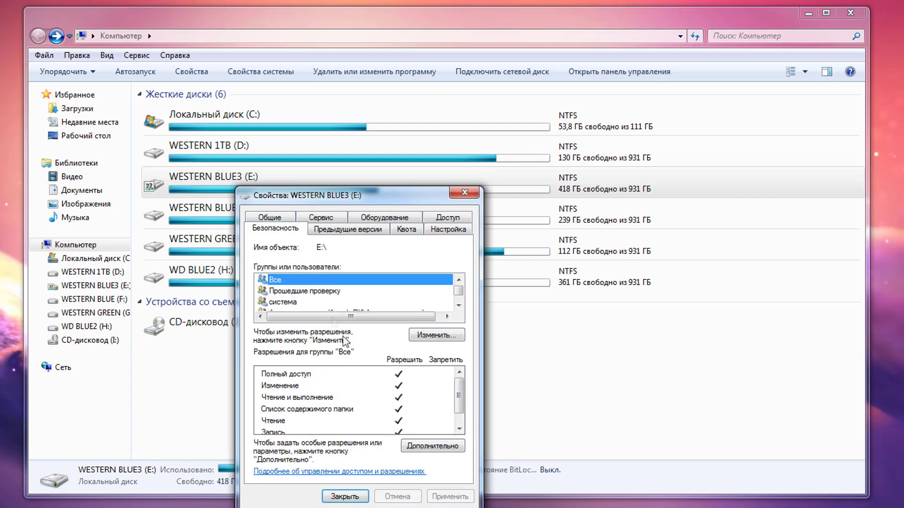
pyautogui.click(424, 336)
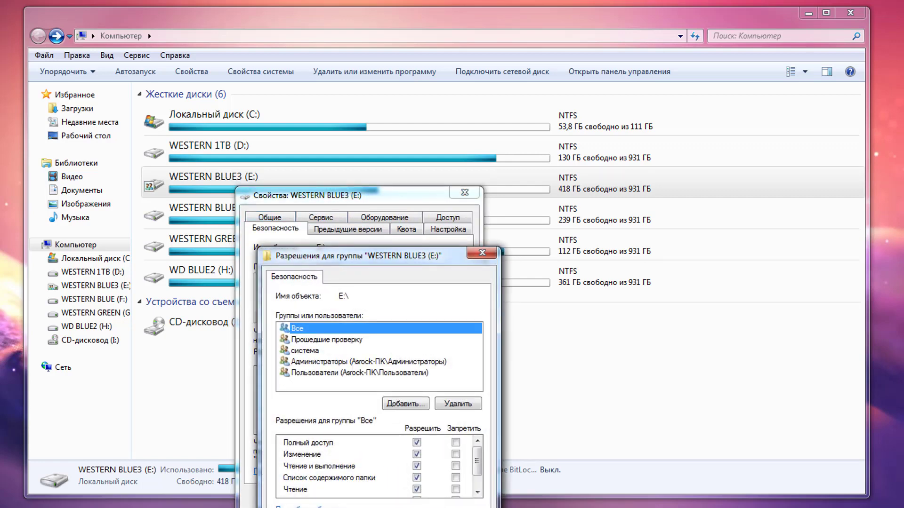
pyautogui.click(482, 252)
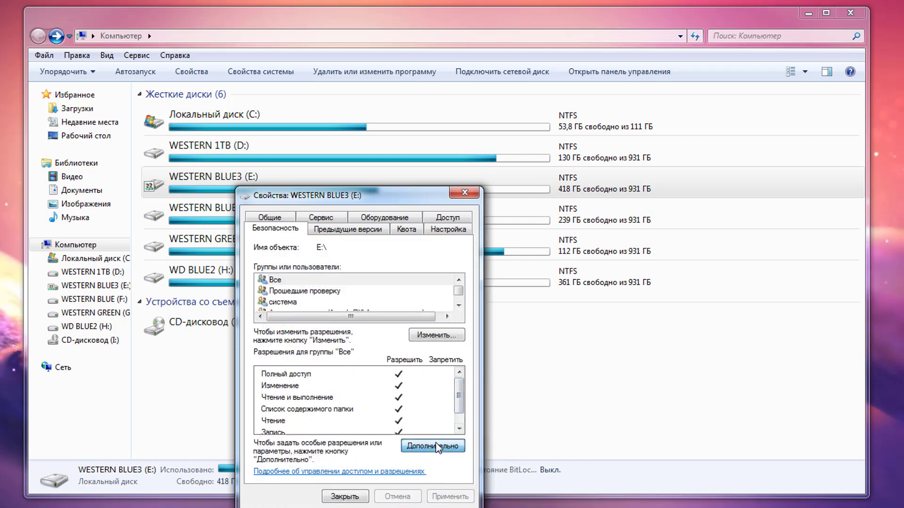
pyautogui.click(434, 445)
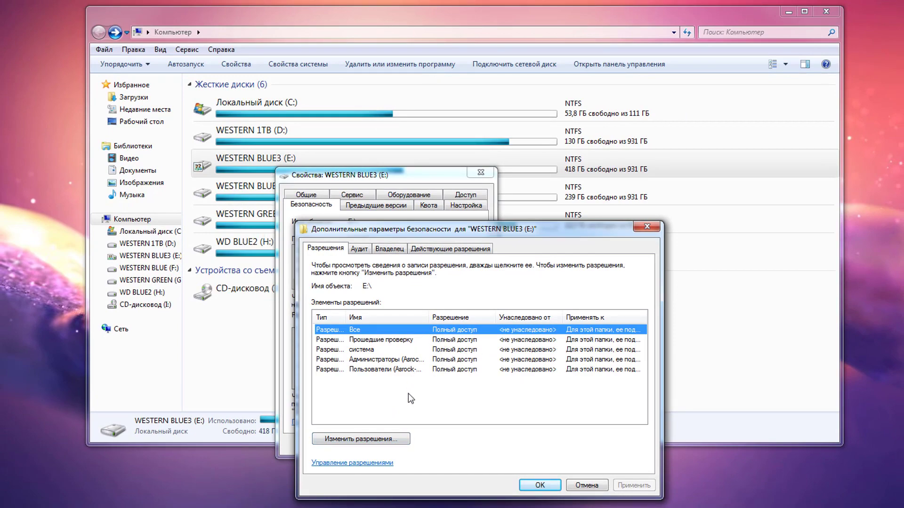
pyautogui.click(380, 435)
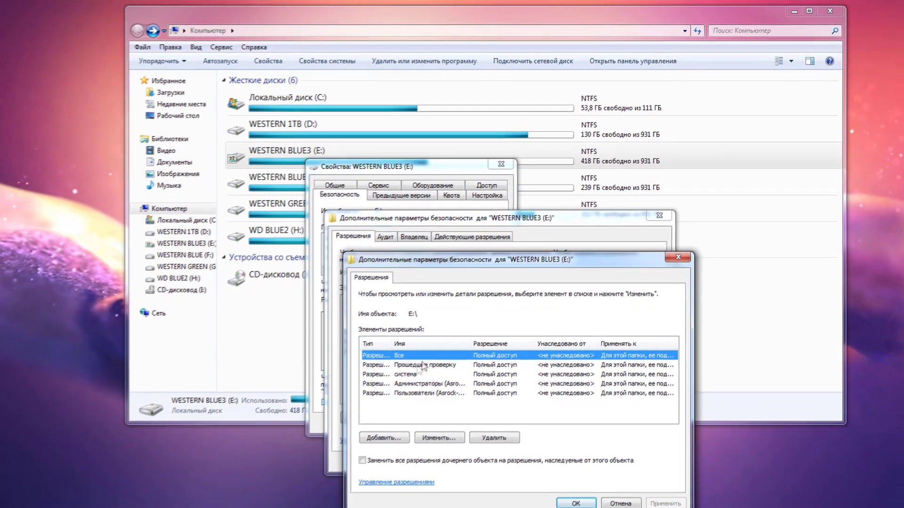
pyautogui.click(445, 431)
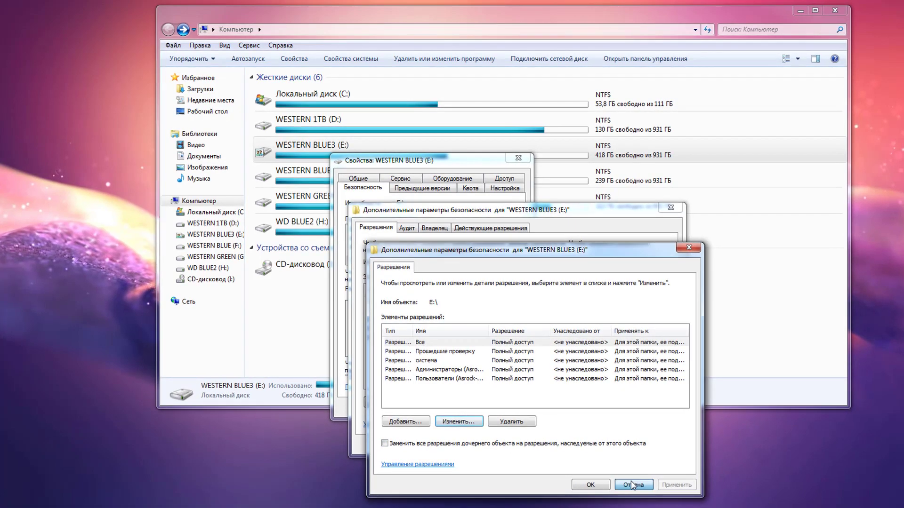
pyautogui.click(630, 481)
pyautogui.click(616, 443)
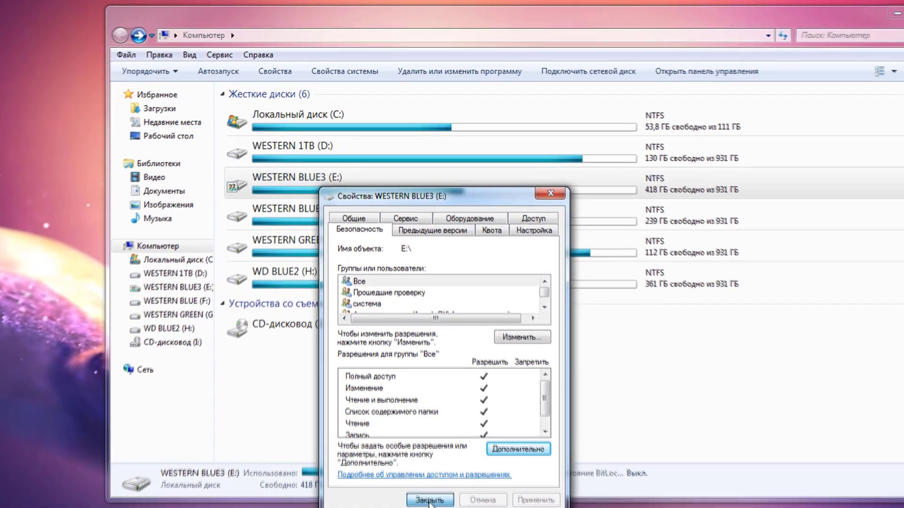
pyautogui.click(428, 501)
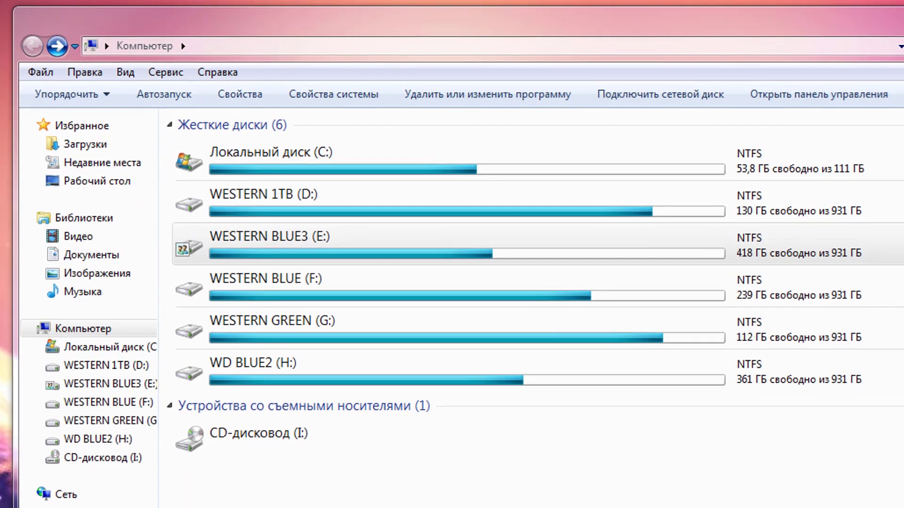
# - Enlarge the drive icons to inspect the sharing mark on WESTERN BLUE3 (E:), and open the drive to view its folders
pyautogui.scroll(6, 389, 365)
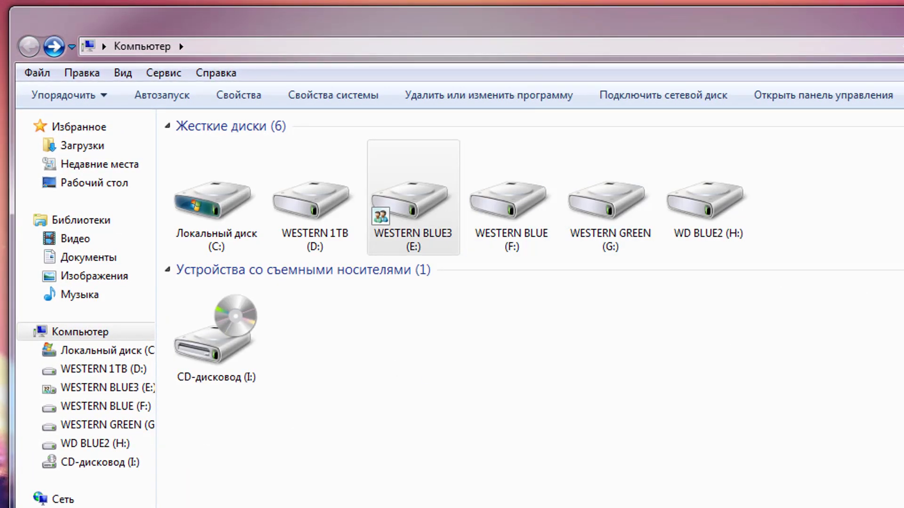
pyautogui.scroll(4, 604, 419)
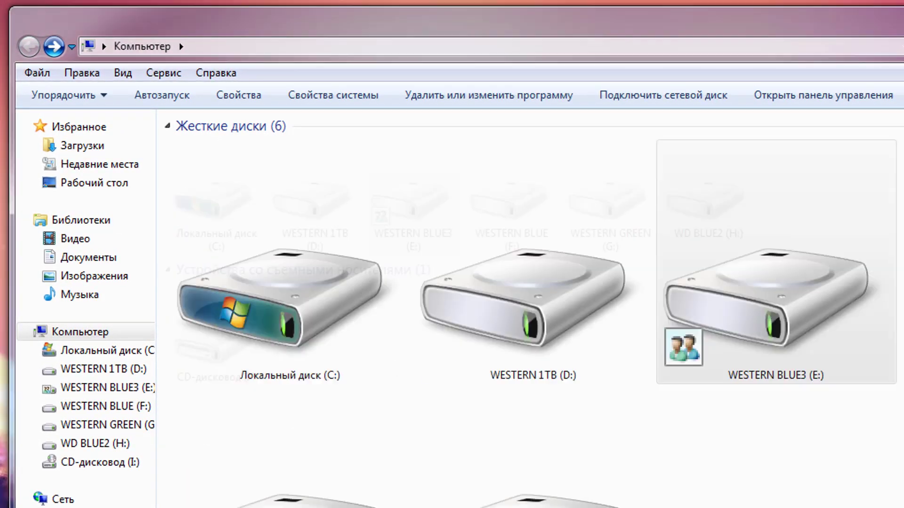
pyautogui.moveTo(682, 351)
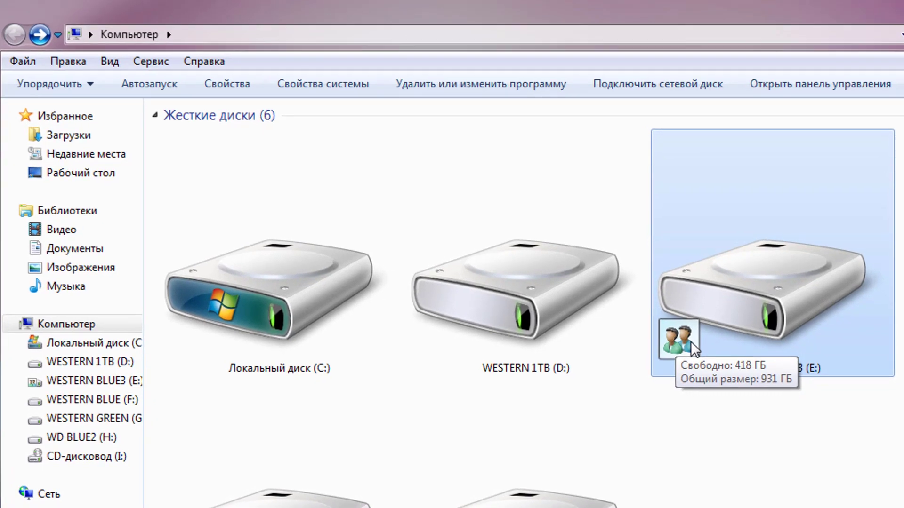
pyautogui.doubleClick(818, 302)
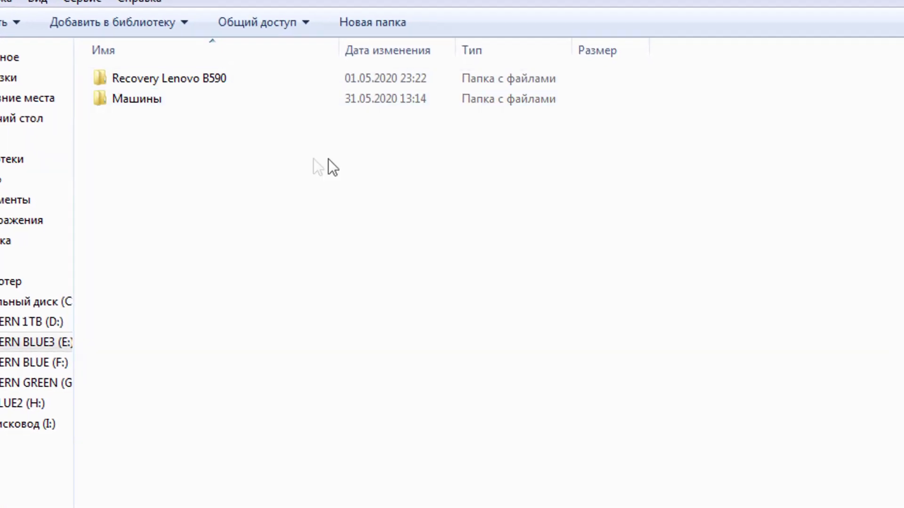
pyautogui.moveTo(290, 194); pyautogui.dragTo(245, 70)
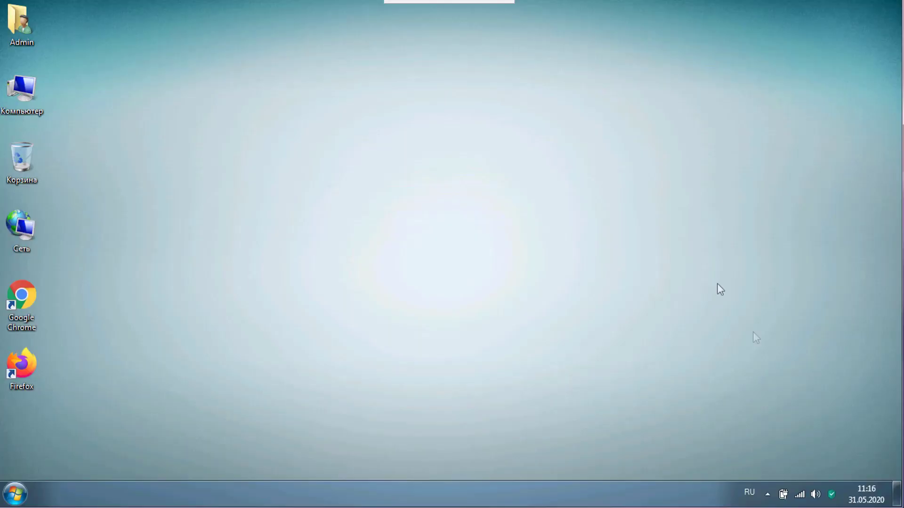
# - Check on the second computer, ADMIN-ПК, which wireless network is connected
pyautogui.click(799, 495)
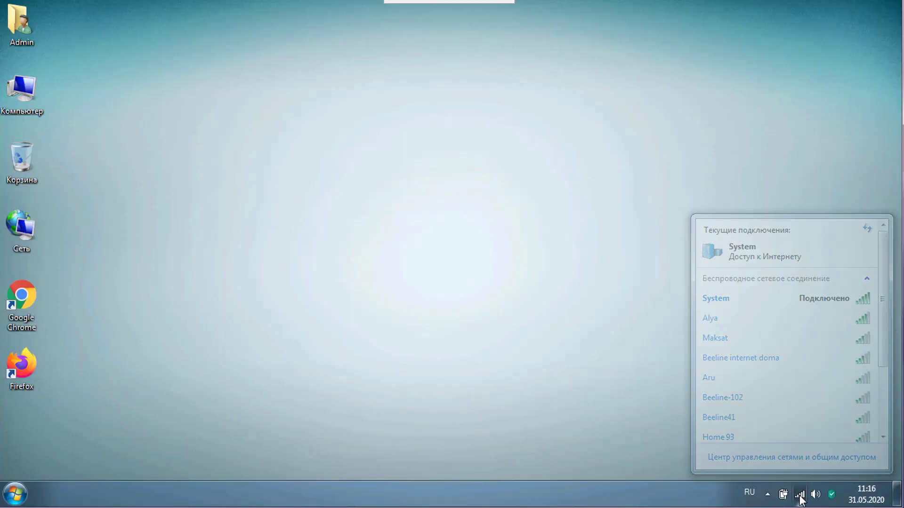
pyautogui.moveTo(837, 302)
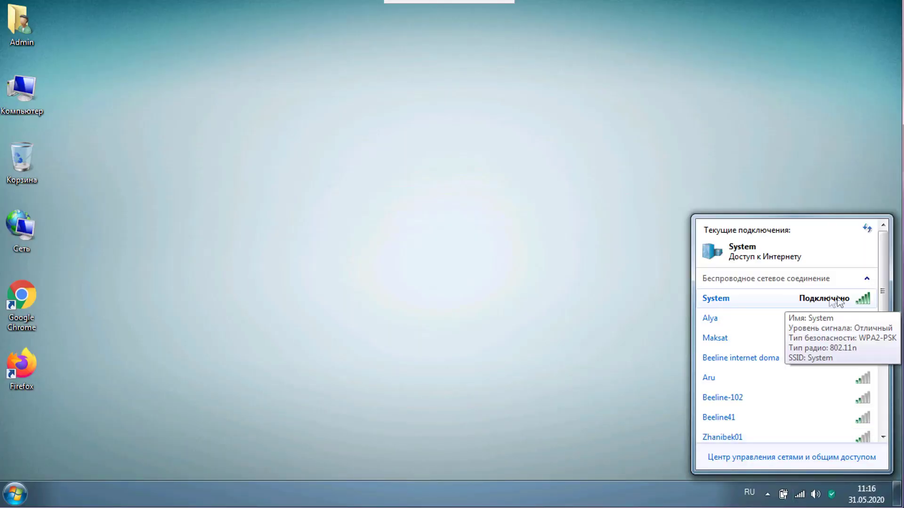
pyautogui.click(417, 245)
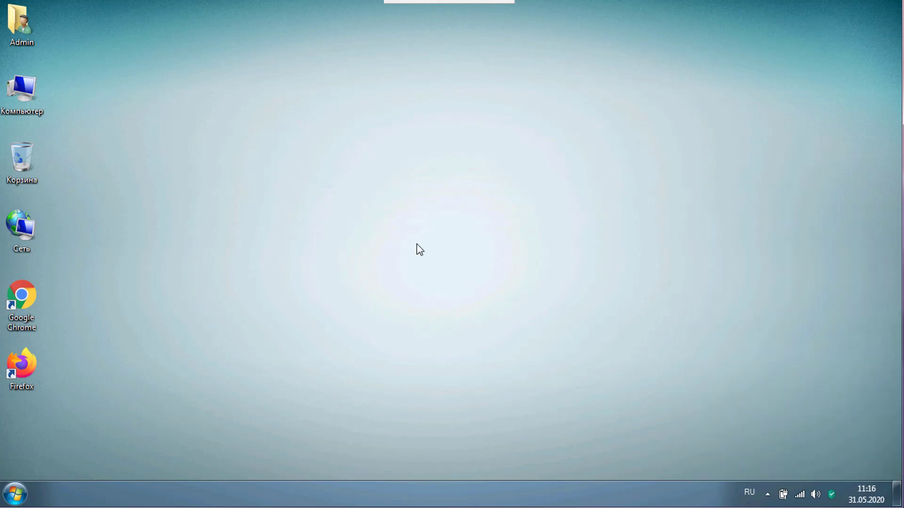
# - Open the network adapter list and check the TCP/IPv4 properties of the wireless connection, closing them without changes
pyautogui.rightClick(800, 496)
pyautogui.click(783, 484)
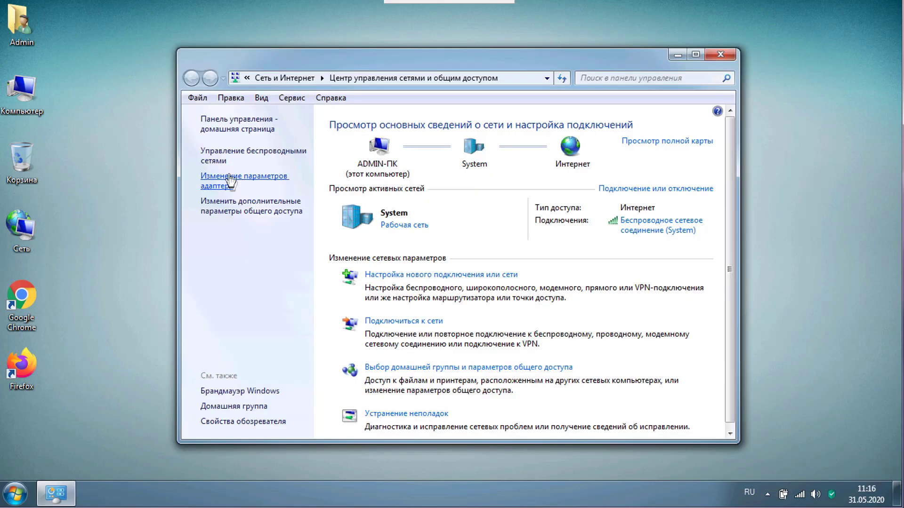
pyautogui.click(241, 182)
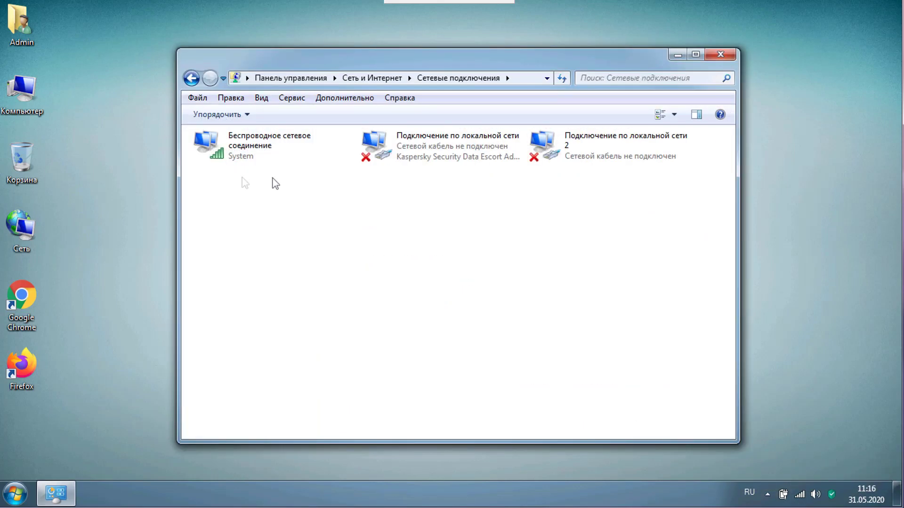
pyautogui.click(266, 147)
pyautogui.rightClick(266, 147)
pyautogui.click(321, 287)
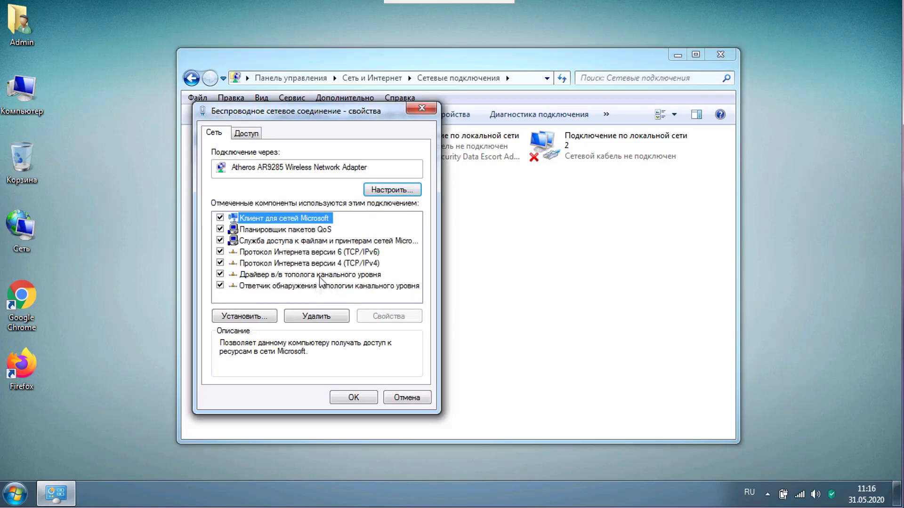
pyautogui.doubleClick(338, 264)
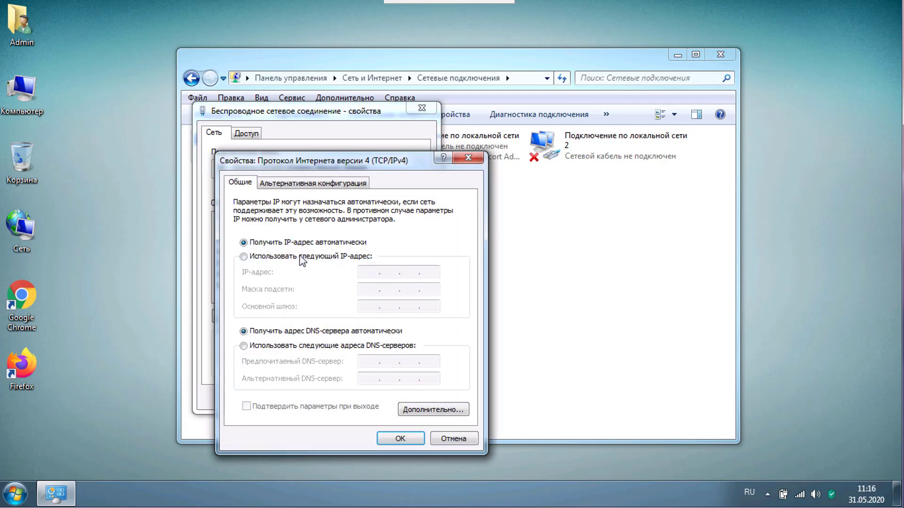
pyautogui.click(468, 158)
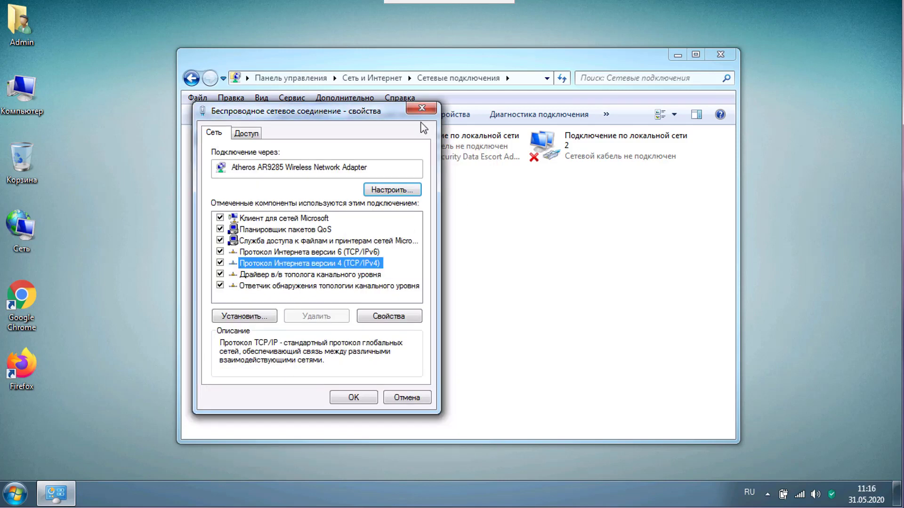
pyautogui.click(422, 109)
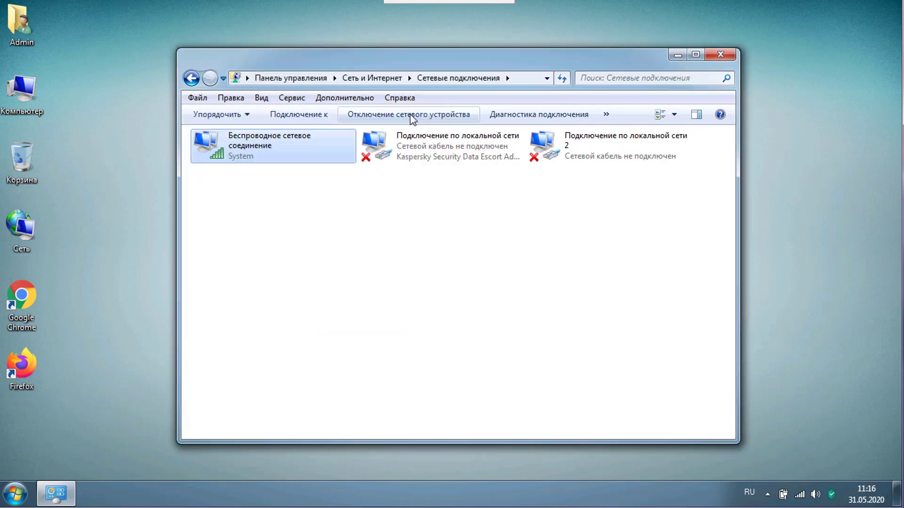
# - Check the IPv4 address and default gateway in the details of the wireless connection, and close its status
pyautogui.doubleClick(237, 148)
pyautogui.click(379, 262)
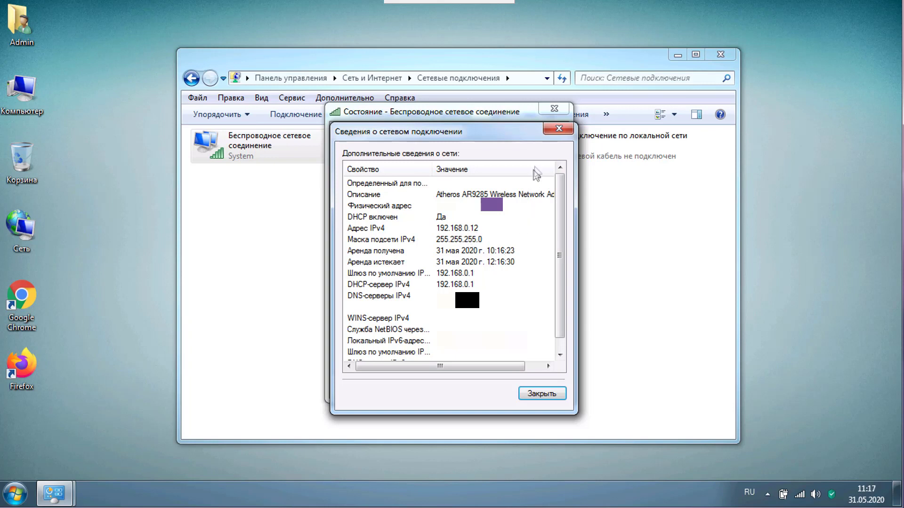
pyautogui.click(559, 129)
pyautogui.click(554, 108)
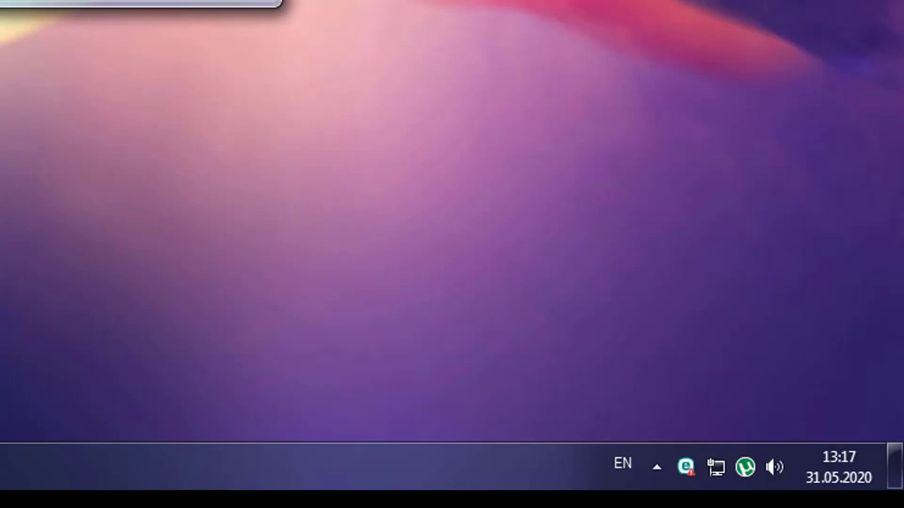
# - On the Asrock computer, check the IPv4 address and default gateway of the wired local area connection, and close its status
pyautogui.rightClick(705, 462)
pyautogui.click(710, 443)
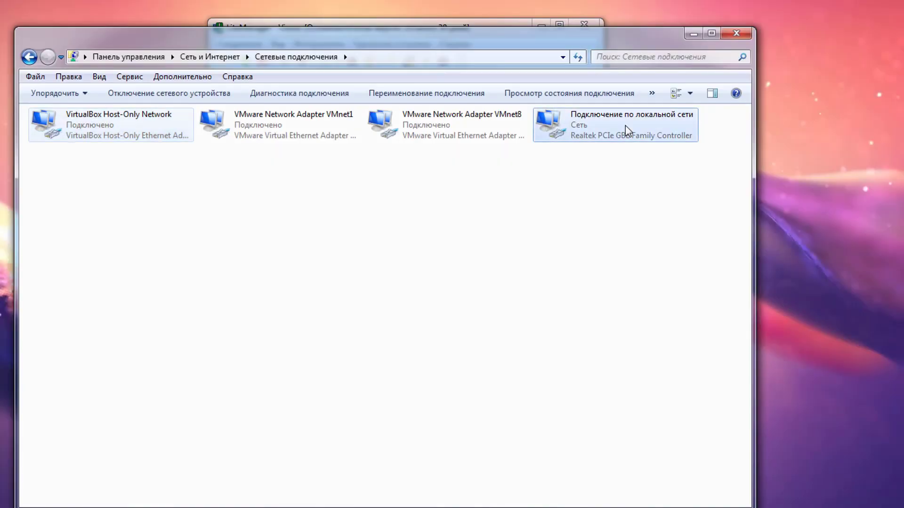
pyautogui.doubleClick(612, 127)
pyautogui.click(231, 226)
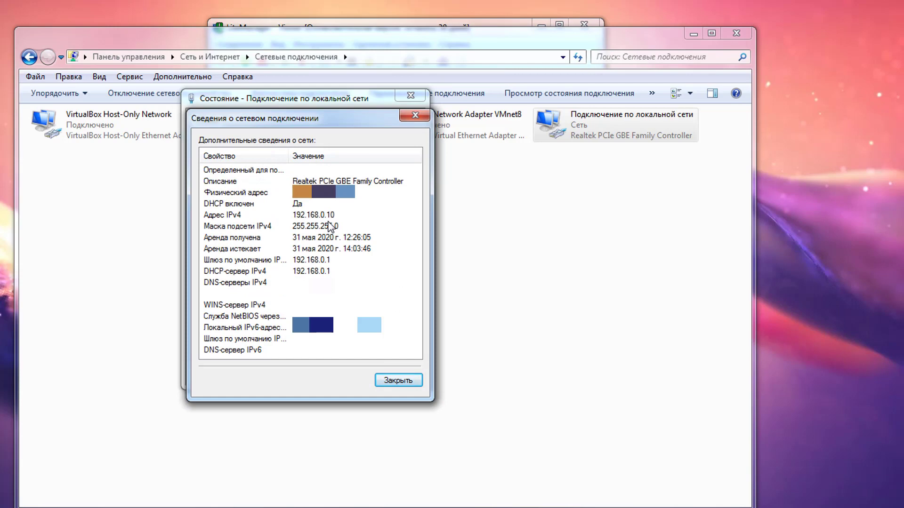
pyautogui.click(321, 264)
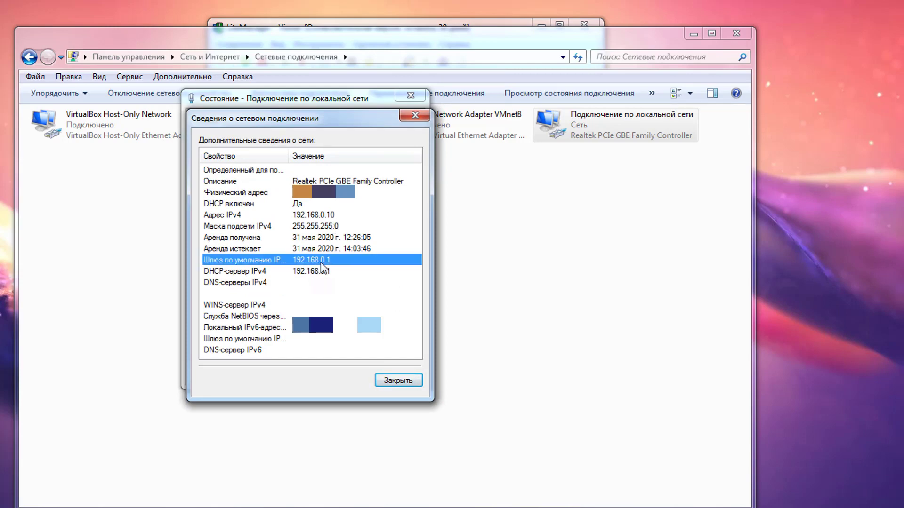
pyautogui.click(415, 116)
pyautogui.click(410, 95)
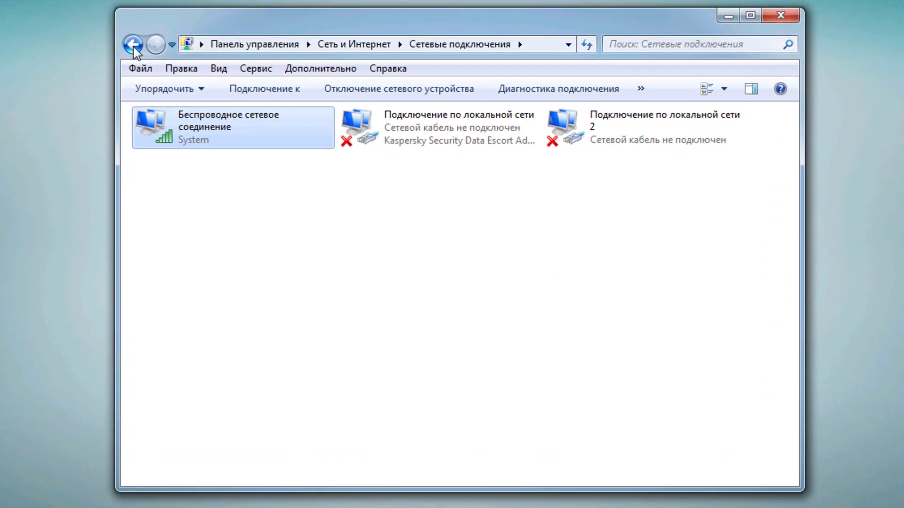
# - Back on ADMIN-ПК, enable file and printer sharing for the home or work profile in the advanced sharing settings
pyautogui.click(134, 45)
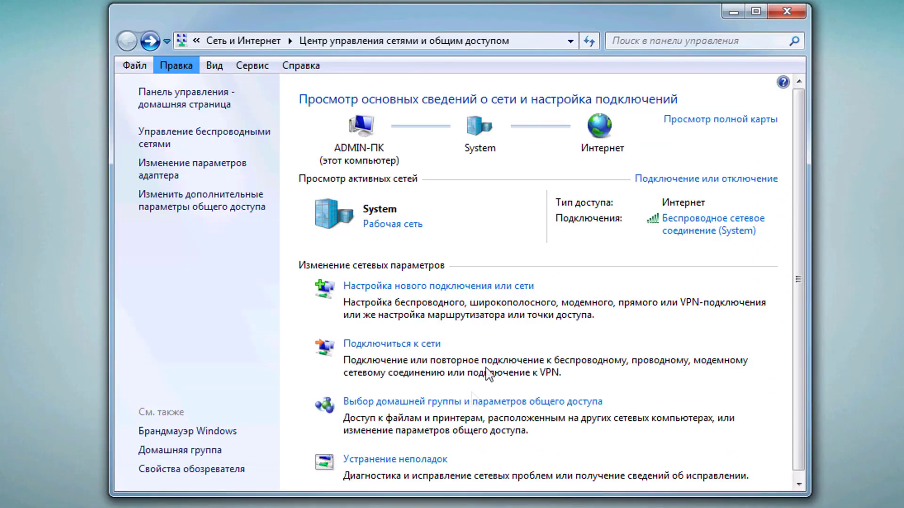
pyautogui.click(234, 209)
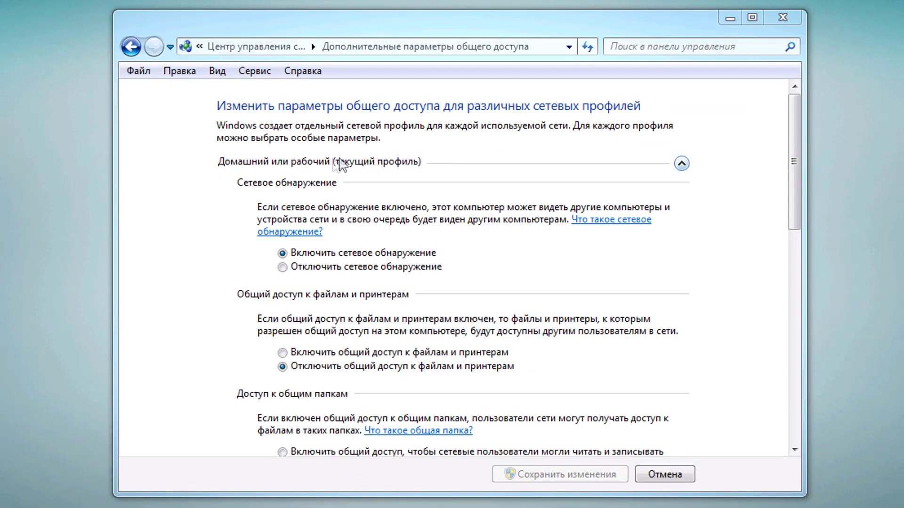
pyautogui.click(682, 166)
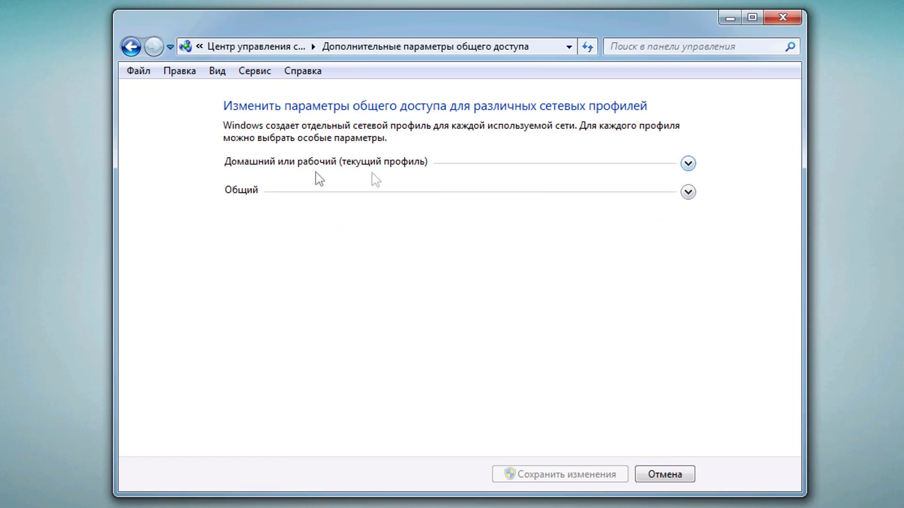
pyautogui.click(688, 164)
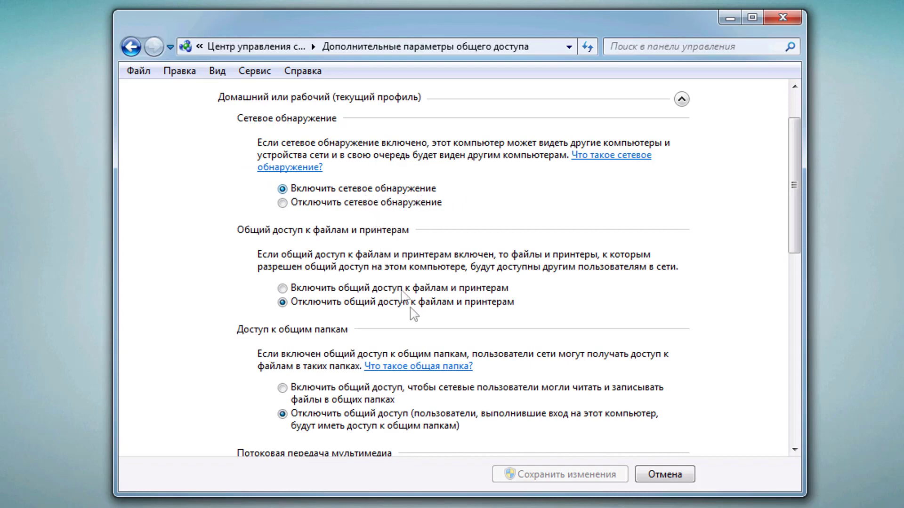
pyautogui.click(371, 289)
# - Enable network read and write access to public folders for the home or work profile, and turn off password-protected sharing
pyautogui.scroll(-4, 359, 316)
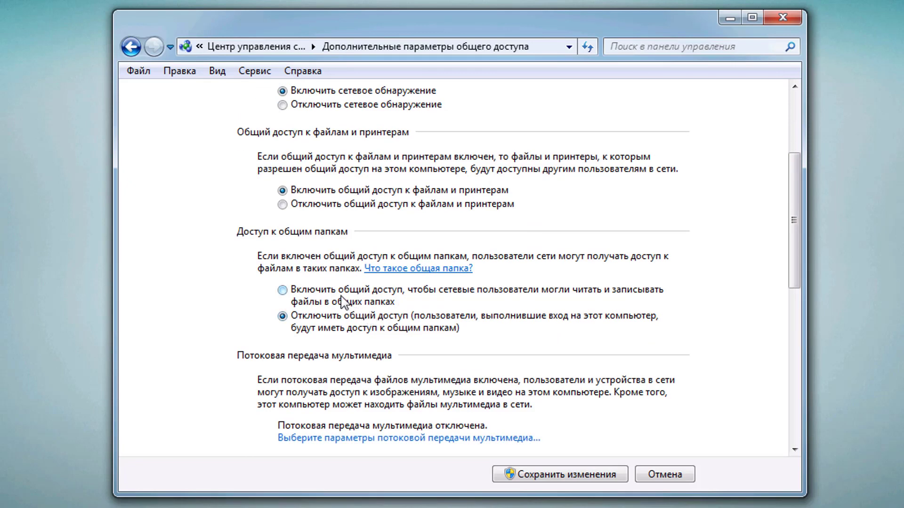
pyautogui.scroll(-9, 338, 299)
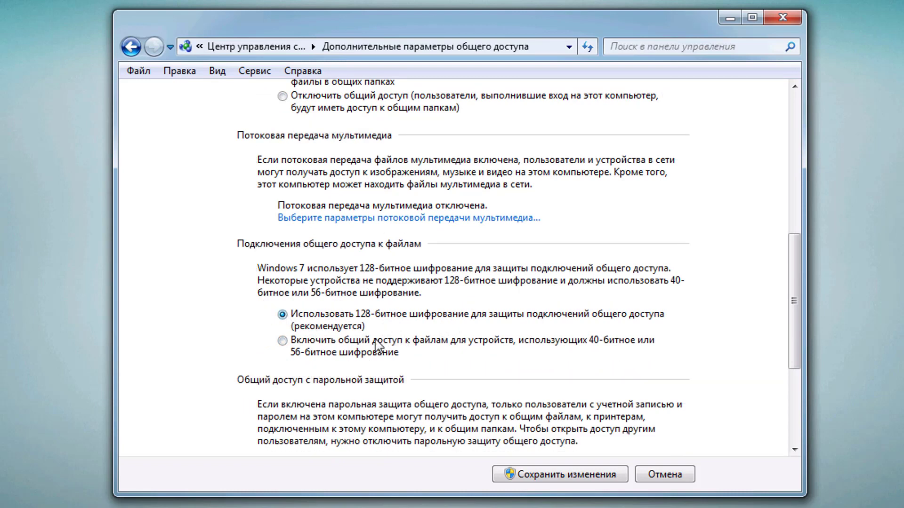
pyautogui.scroll(-5, 376, 343)
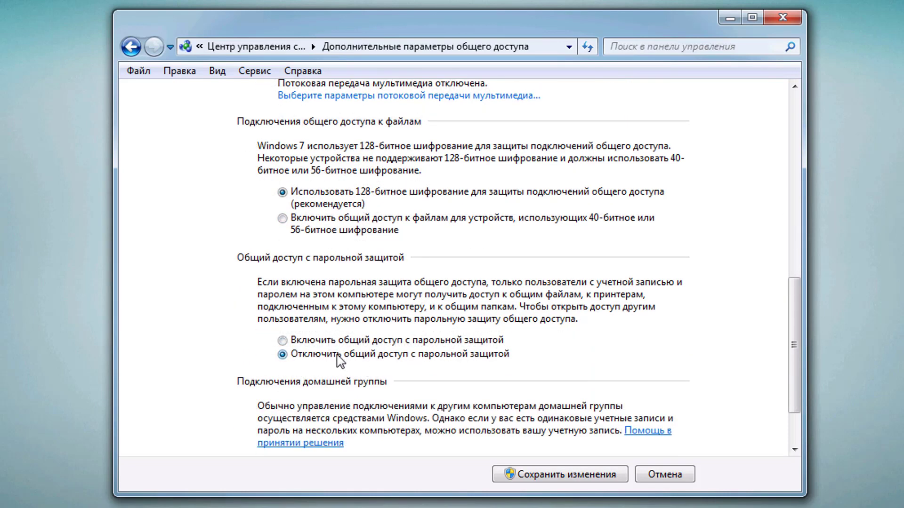
# - Save the advanced sharing settings and view the list of available wireless networks
pyautogui.scroll(-3, 442, 342)
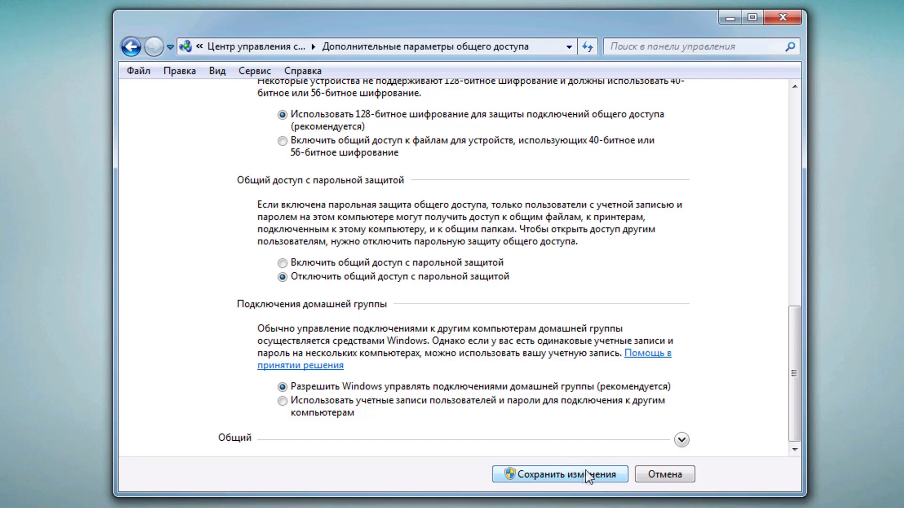
pyautogui.click(569, 476)
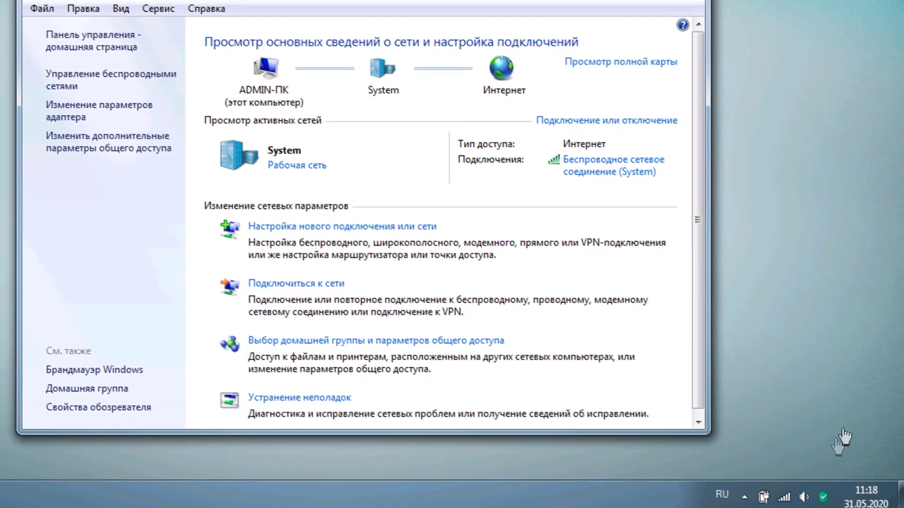
pyautogui.click(773, 498)
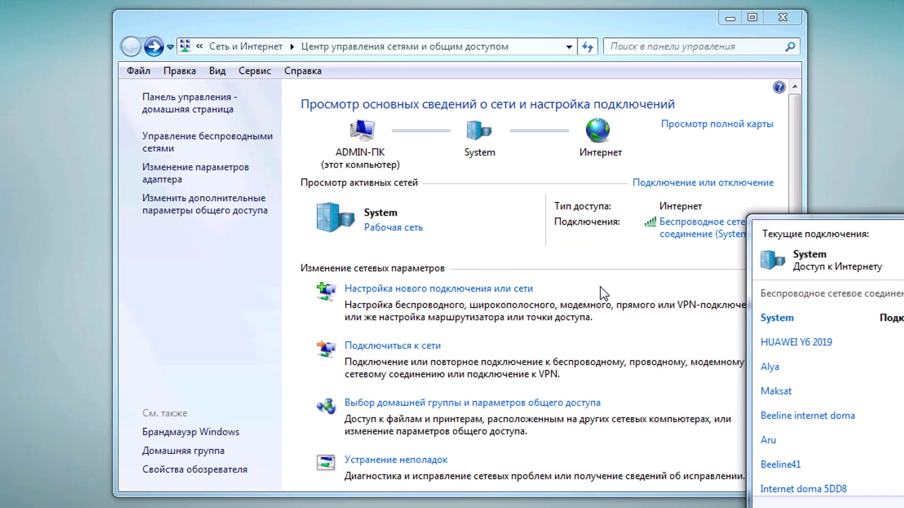
pyautogui.click(495, 224)
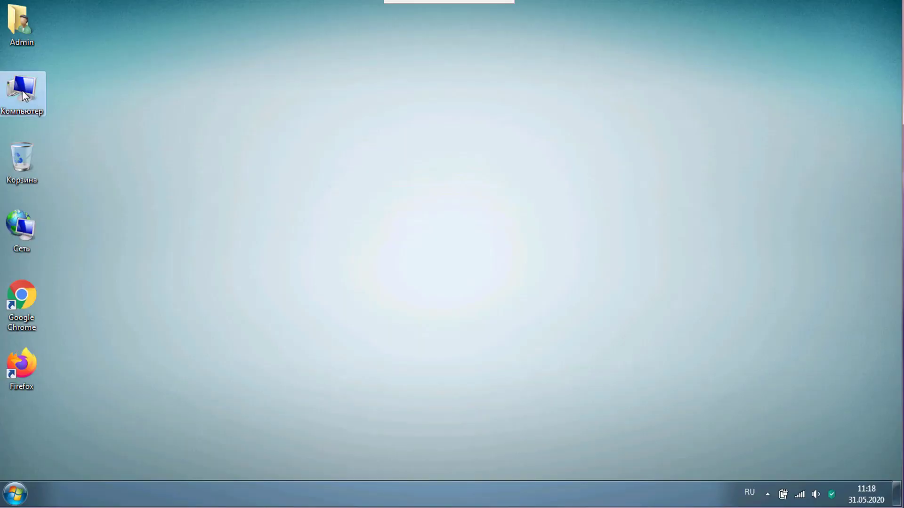
# - Create a new folder named Офис in the root of local disk C:
pyautogui.doubleClick(21, 90)
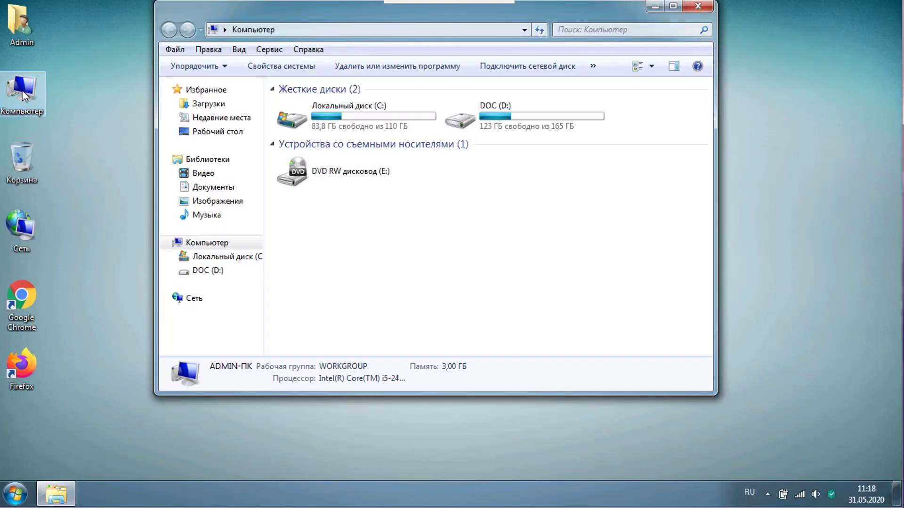
pyautogui.doubleClick(379, 125)
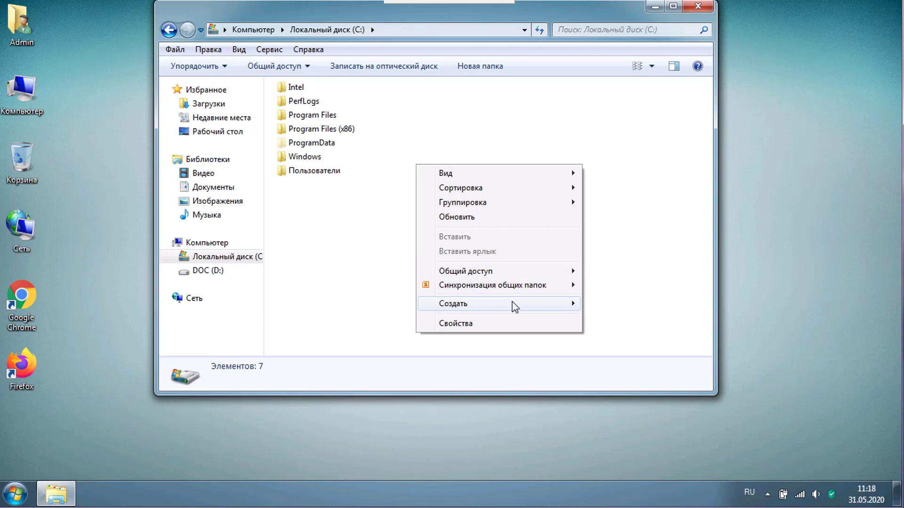
pyautogui.moveTo(538, 303)
pyautogui.click(597, 302)
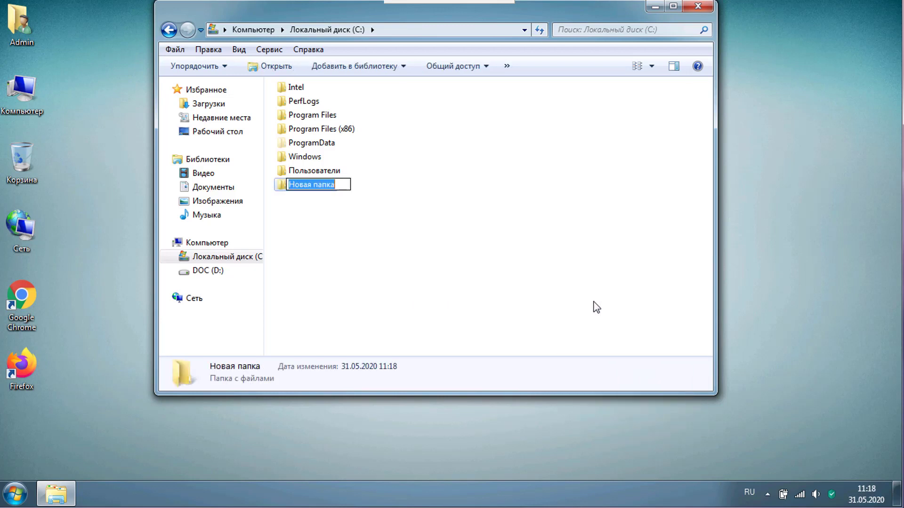
pyautogui.write('Офис')
pyautogui.press('Return')
pyautogui.click(387, 244)
# - Open the sharing settings of the Офис folder and add the group Все to the users who get access
pyautogui.click(301, 186)
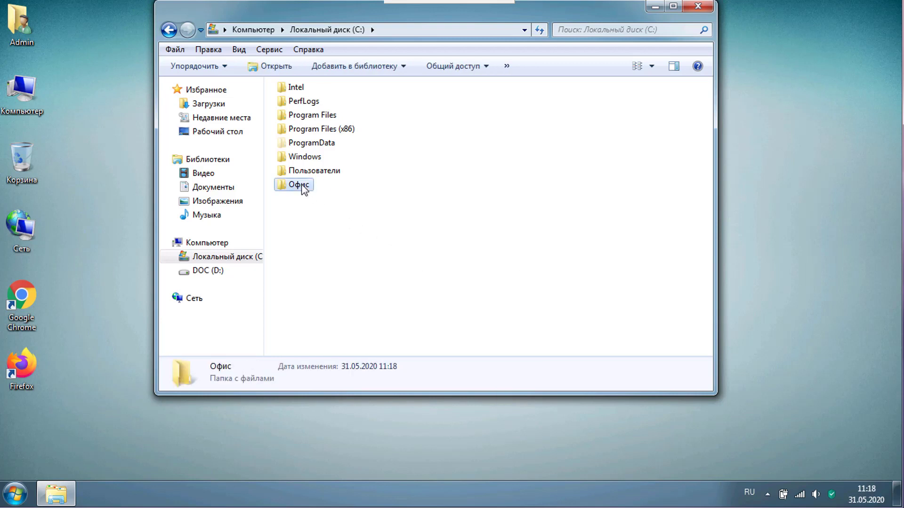
pyautogui.rightClick(302, 188)
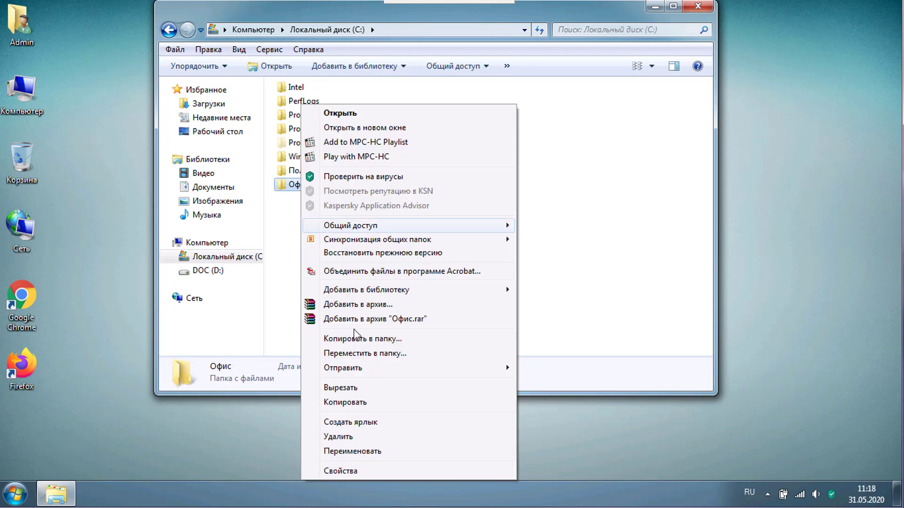
pyautogui.click(368, 469)
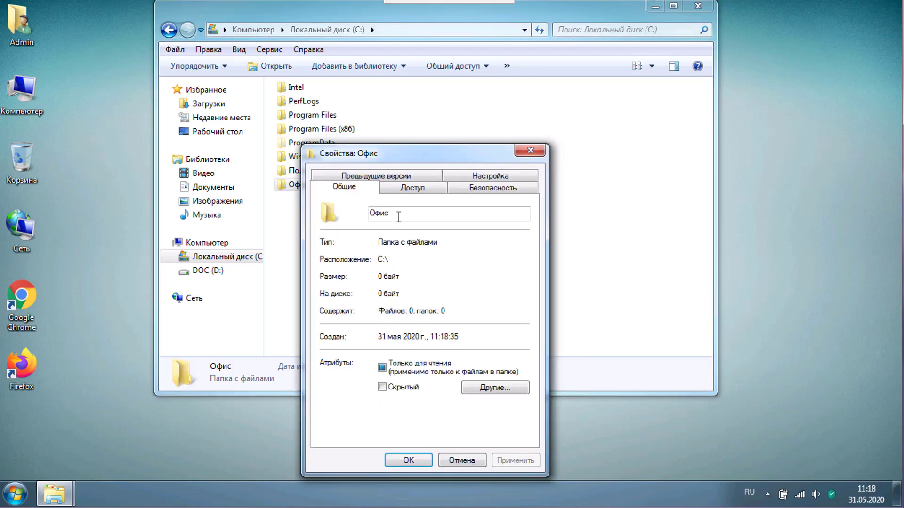
pyautogui.click(405, 188)
pyautogui.click(362, 279)
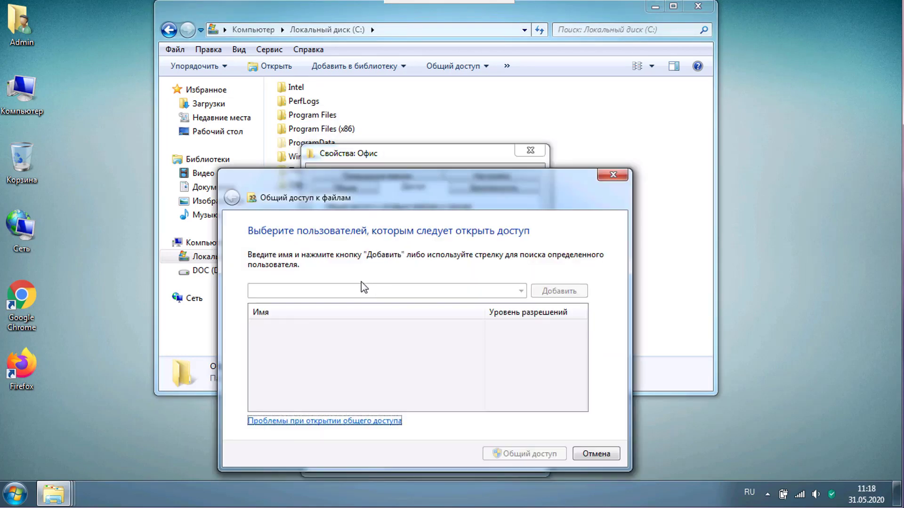
pyautogui.click(521, 290)
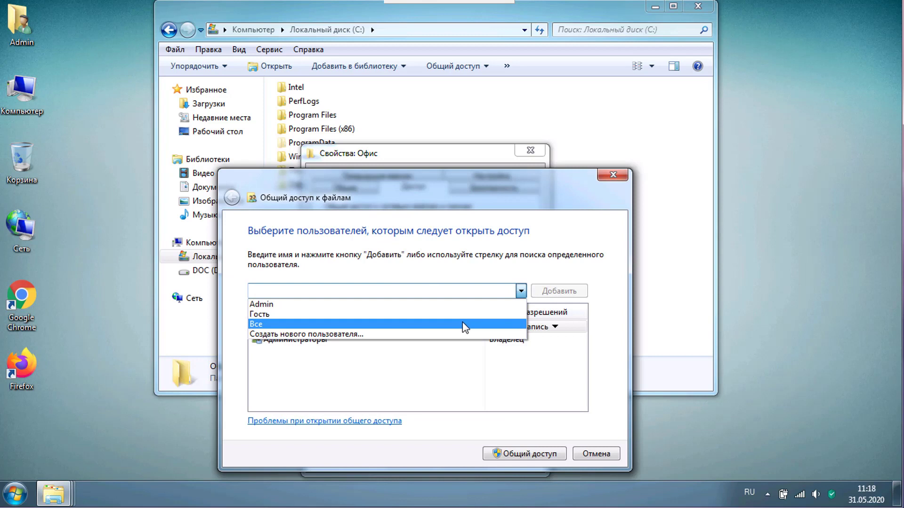
pyautogui.click(462, 324)
pyautogui.click(558, 292)
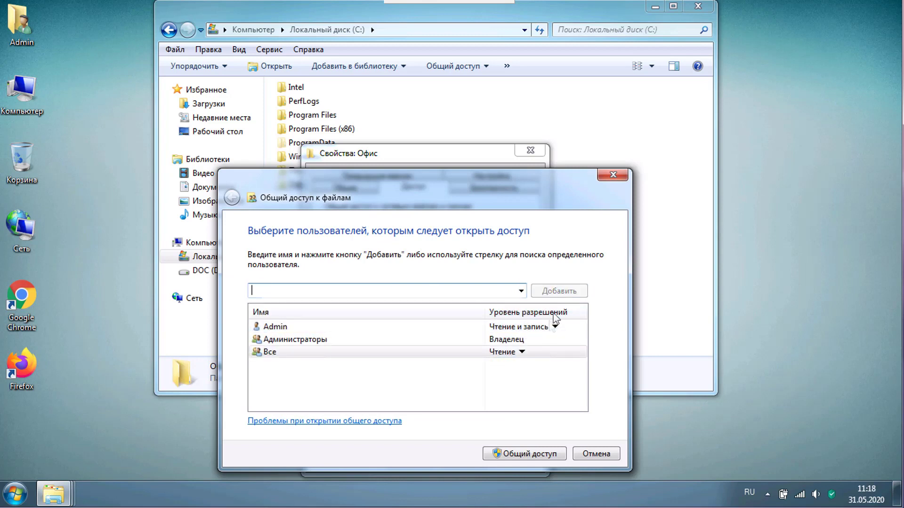
# - Set the permission level of Все to read and write, and share the Офис folder
pyautogui.click(521, 352)
pyautogui.click(556, 371)
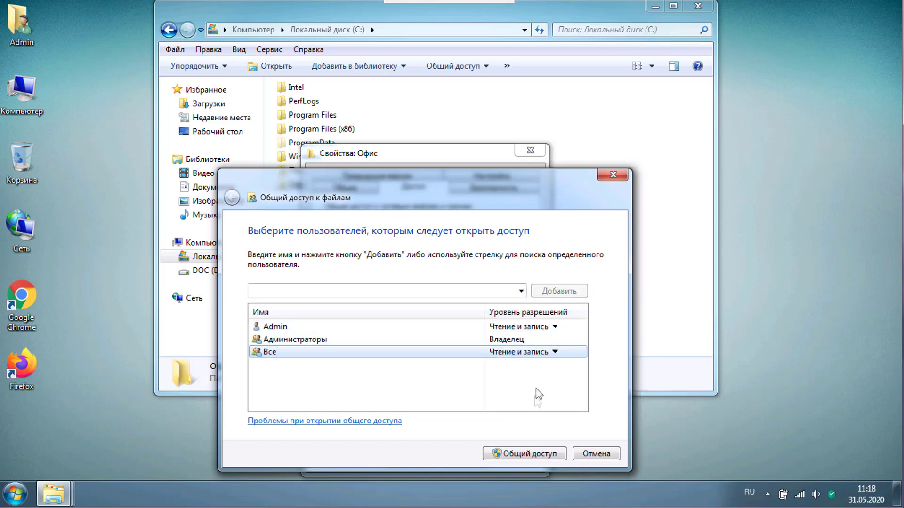
pyautogui.click(529, 453)
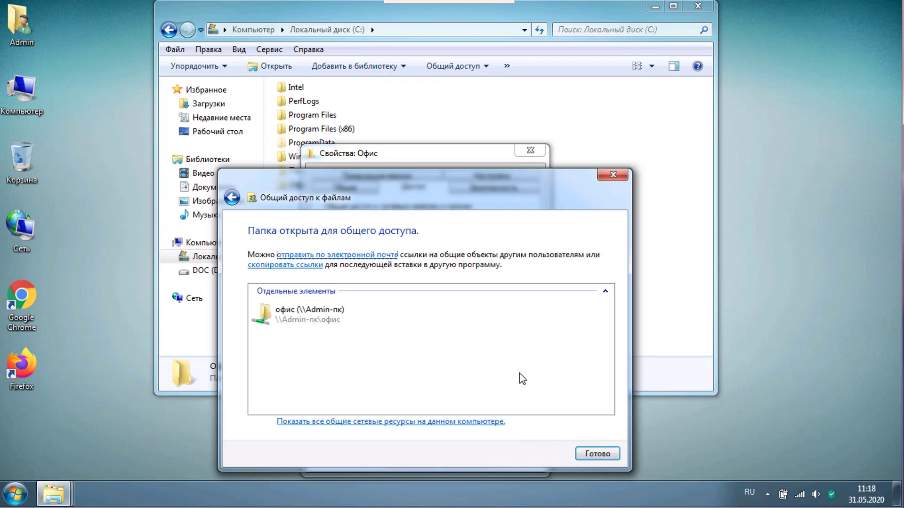
pyautogui.click(595, 453)
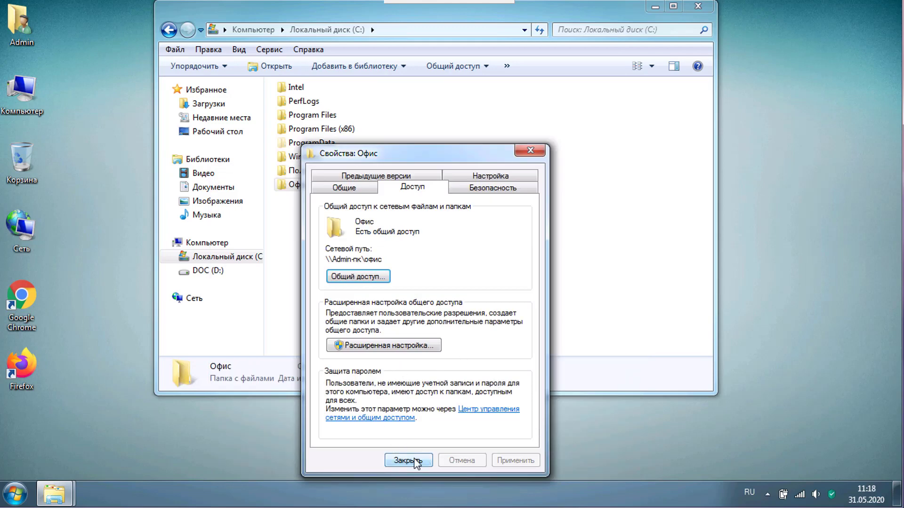
# - Check the share permissions of the group Все in the advanced sharing settings of Офис, and leave them without changes
pyautogui.click(407, 345)
pyautogui.click(360, 358)
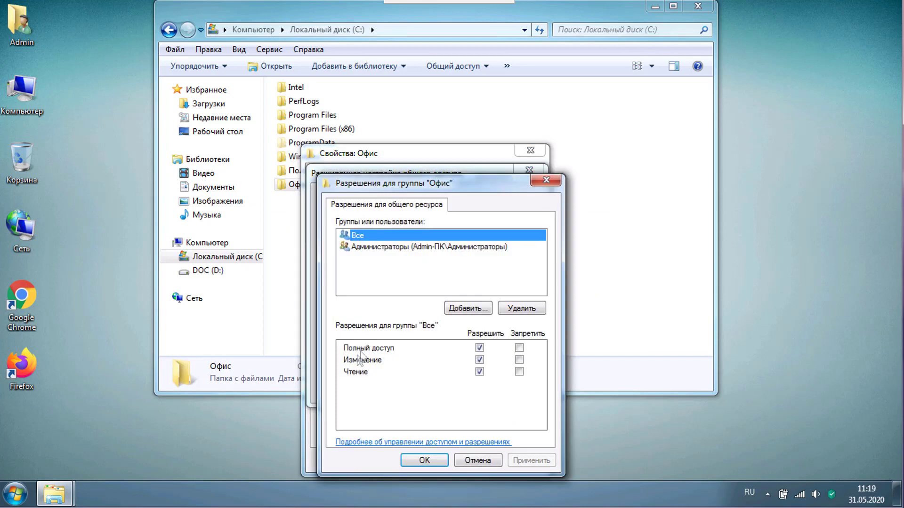
pyautogui.click(493, 462)
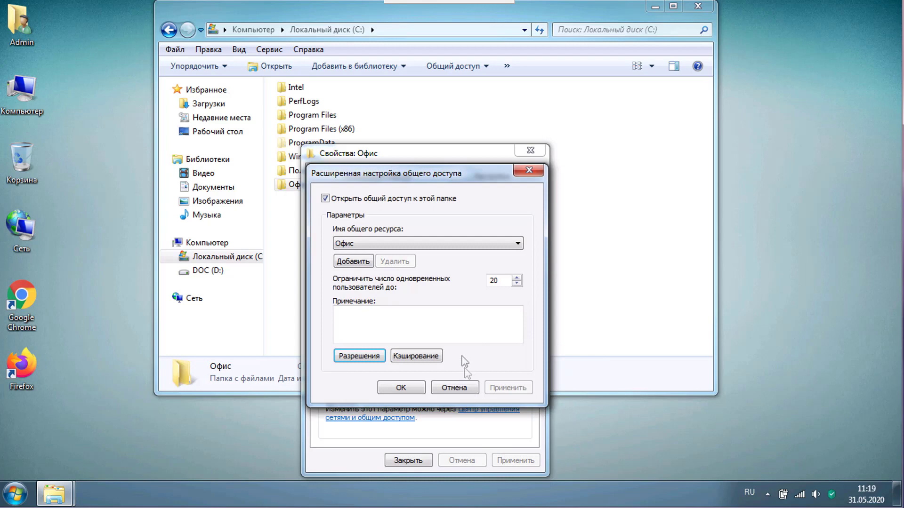
pyautogui.click(529, 170)
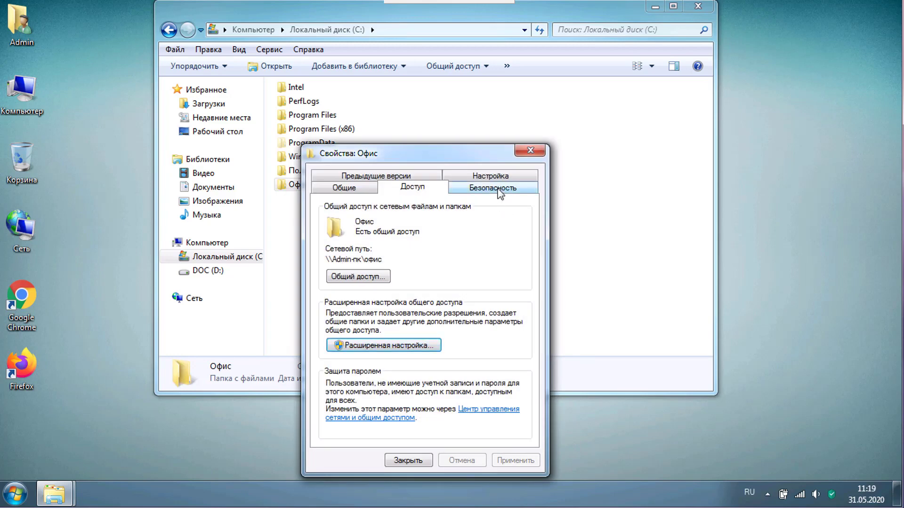
# - Review the security permissions and advanced security entries of the Офис folder, and close its properties
pyautogui.click(499, 188)
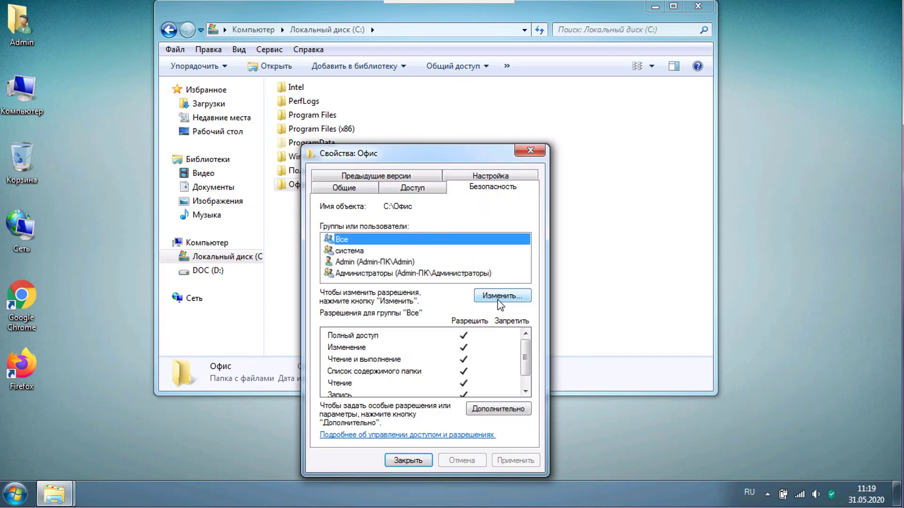
pyautogui.click(492, 298)
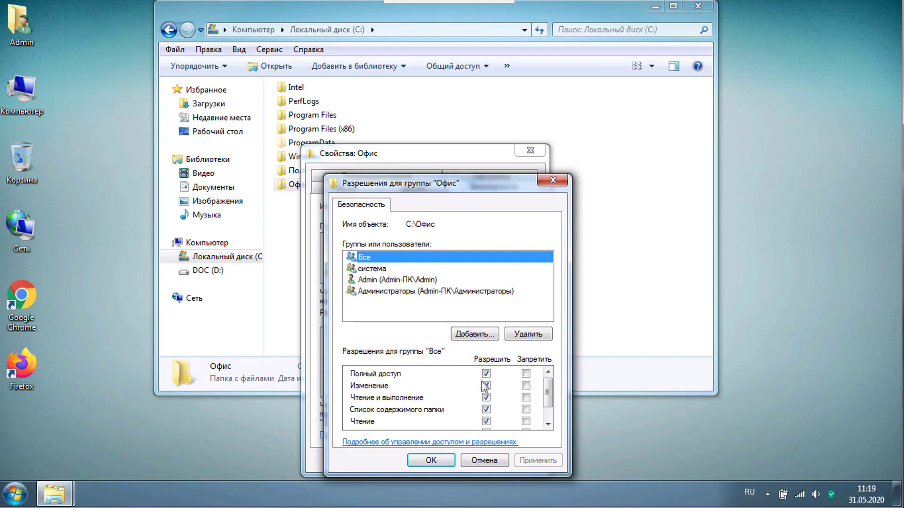
pyautogui.click(484, 460)
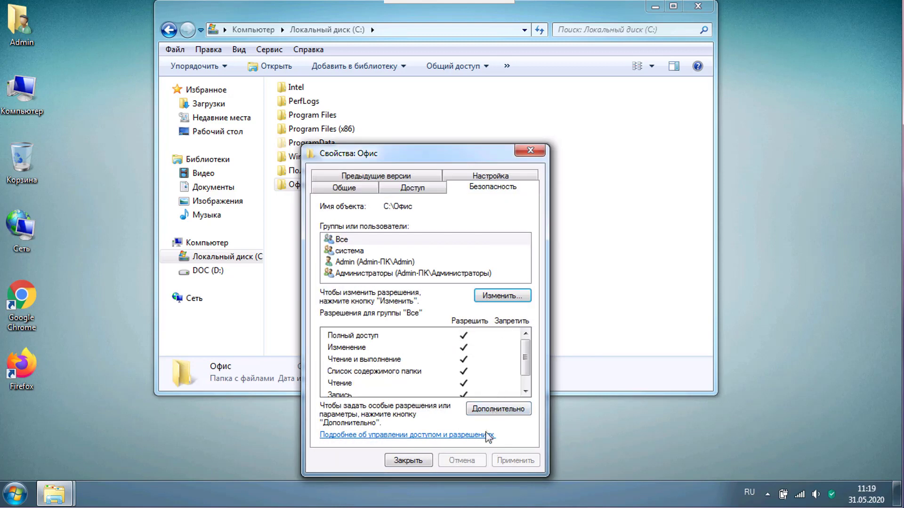
pyautogui.click(489, 414)
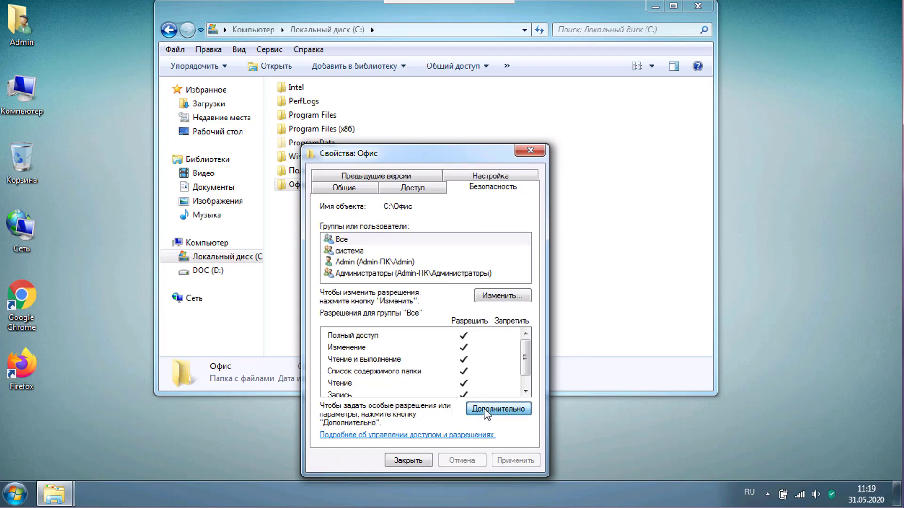
pyautogui.click(492, 409)
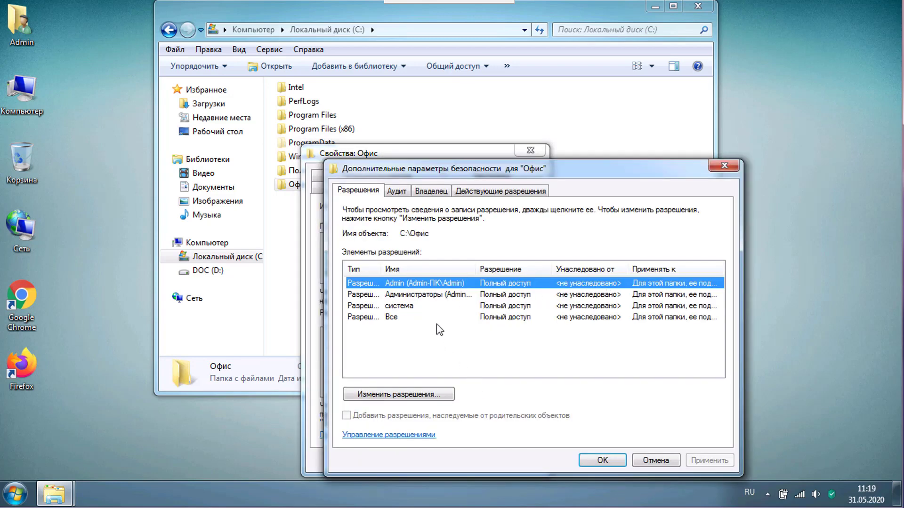
pyautogui.click(657, 460)
pyautogui.click(419, 461)
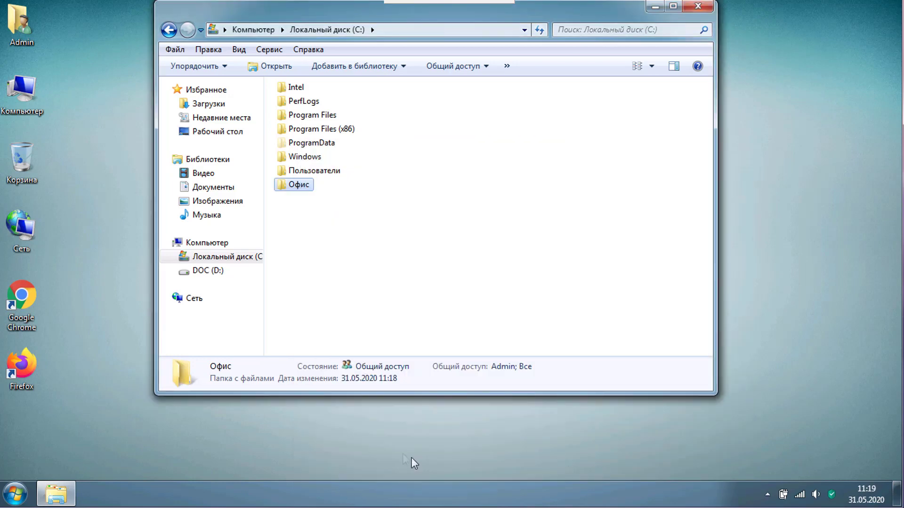
# - Open the Офис folder and create a WinRAR archive in it
pyautogui.click(372, 208)
pyautogui.click(301, 189)
pyautogui.doubleClick(293, 188)
pyautogui.rightClick(415, 166)
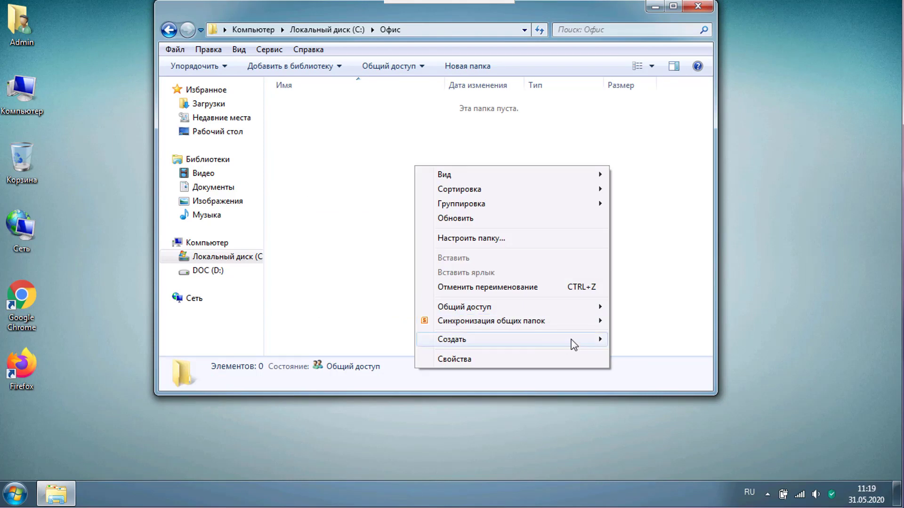
pyautogui.moveTo(573, 344)
pyautogui.click(654, 282)
pyautogui.click(369, 204)
# - Create a Microsoft Word document and a bitmap image in the Офис folder, keeping their default names
pyautogui.rightClick(368, 198)
pyautogui.moveTo(551, 371)
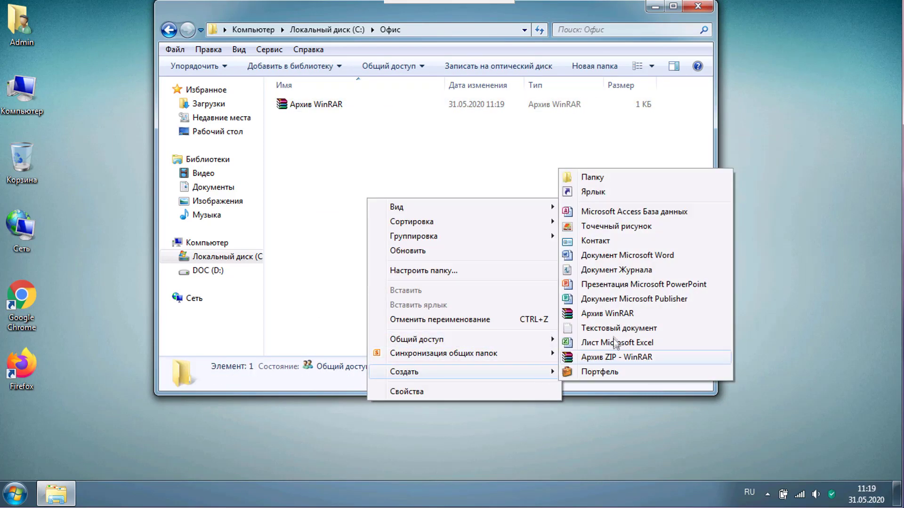
pyautogui.click(629, 257)
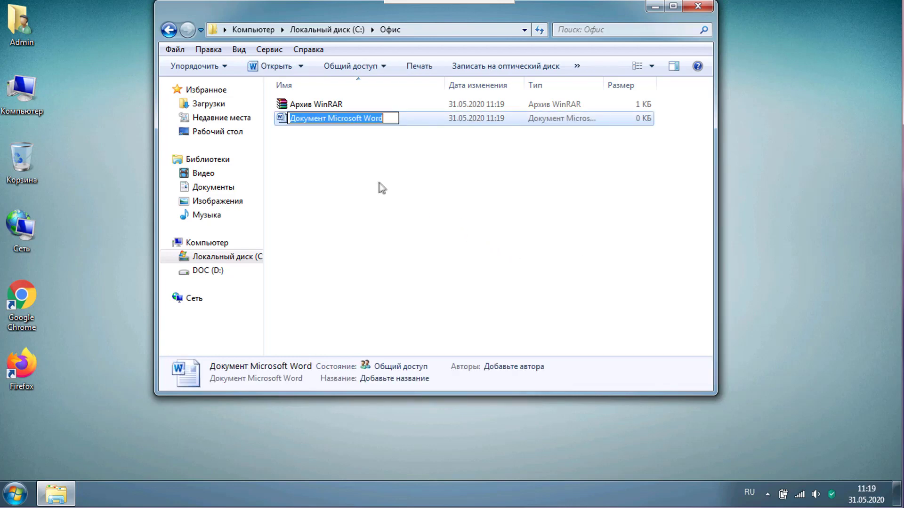
pyautogui.rightClick(360, 177)
pyautogui.moveTo(515, 349)
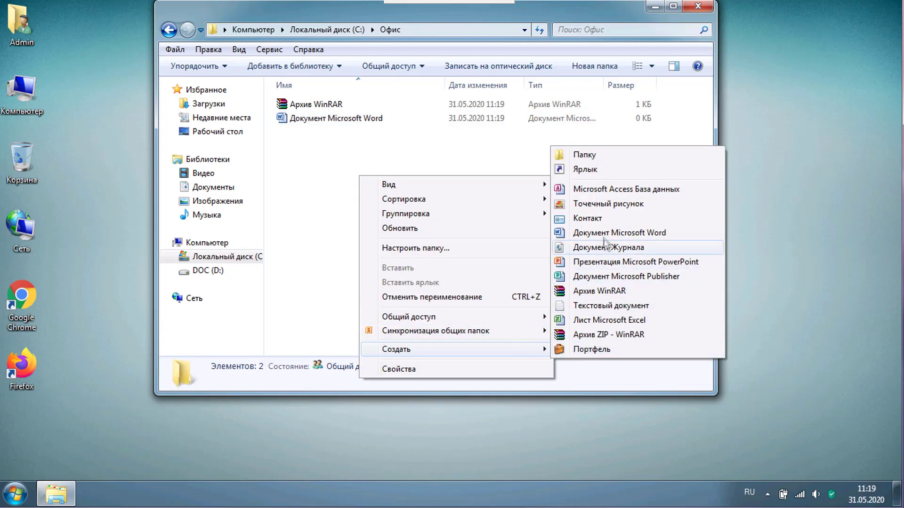
pyautogui.click(617, 203)
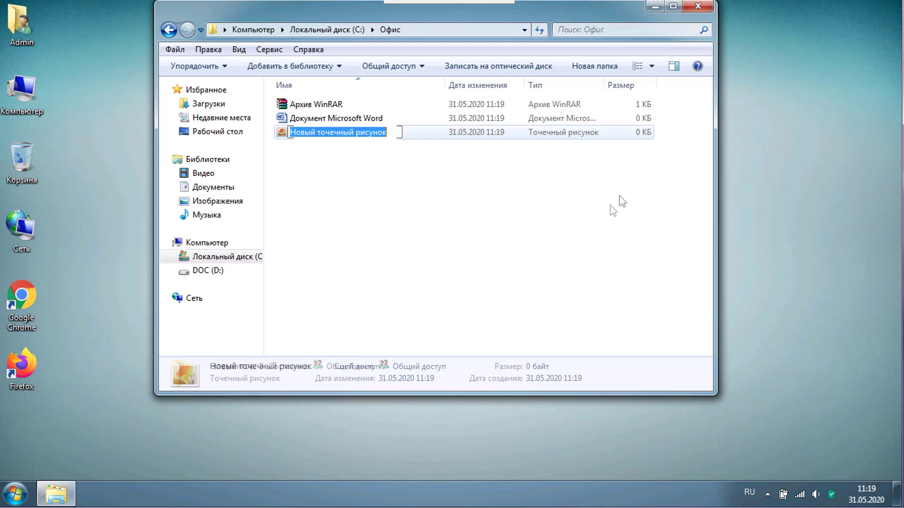
# - Close the folder window and check the computer name and workgroup in the computer's properties
pyautogui.click(698, 6)
pyautogui.rightClick(35, 89)
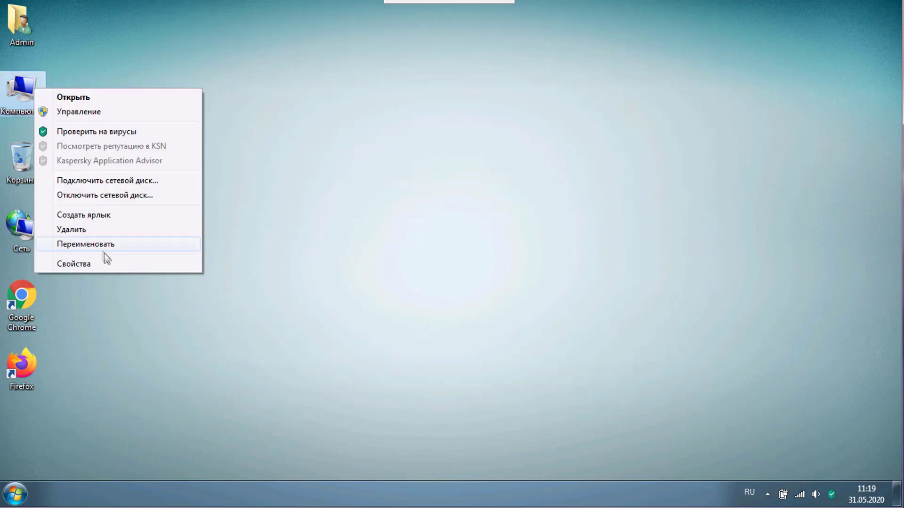
pyautogui.click(113, 263)
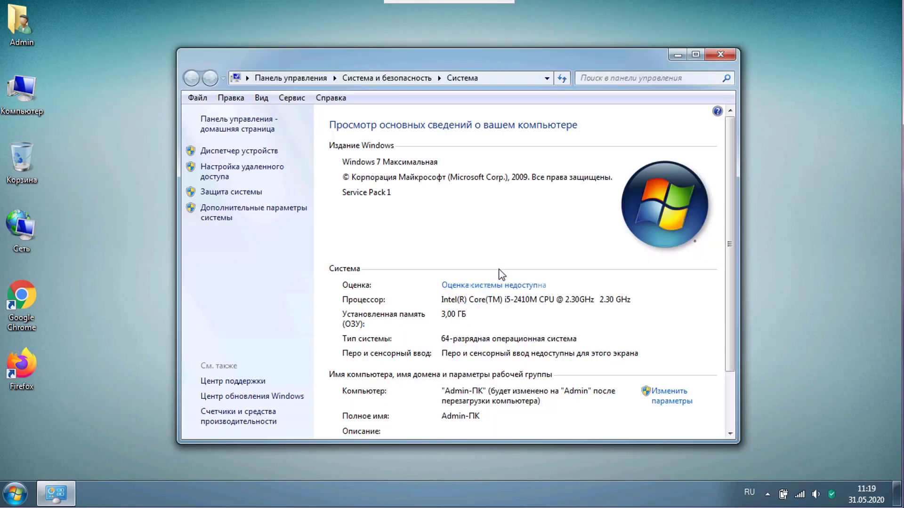
pyautogui.scroll(-3, 532, 357)
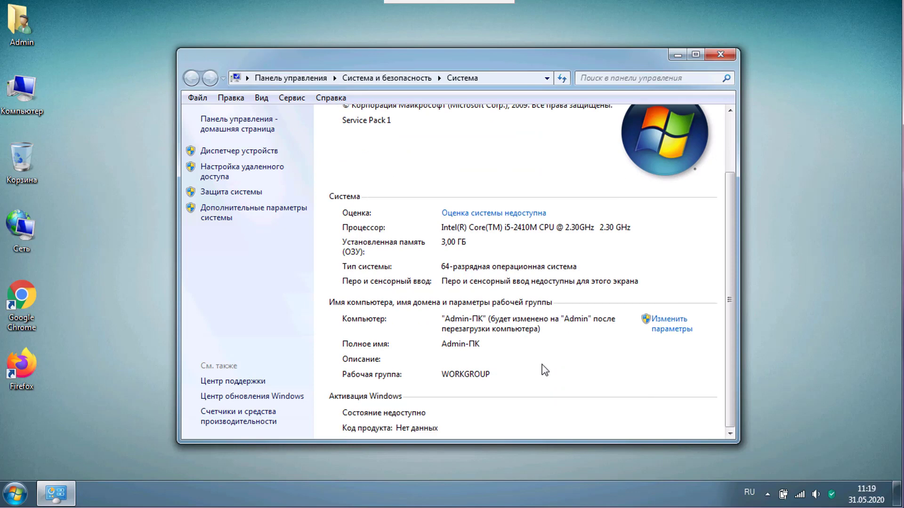
# - Open the settings for changing the computer name and workgroup, and select the computer name
pyautogui.click(666, 324)
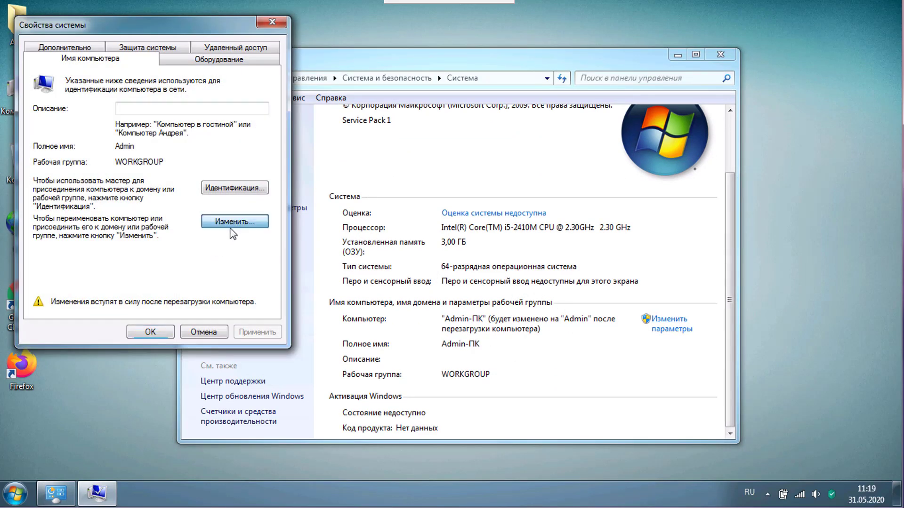
pyautogui.click(232, 234)
pyautogui.click(66, 123)
pyautogui.doubleClick(48, 123)
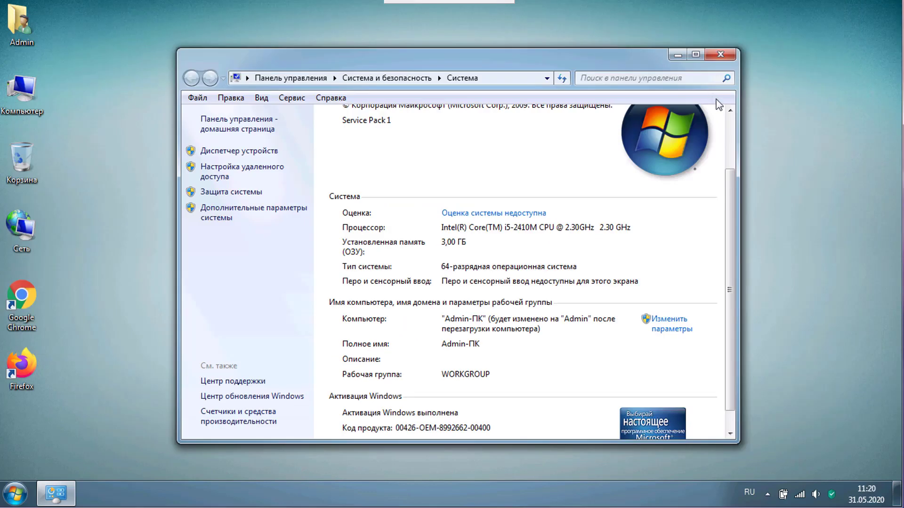
# - Close the system window, check the sharing status of the Офис folder on drive C:, and close the folder window
pyautogui.click(725, 58)
pyautogui.doubleClick(35, 95)
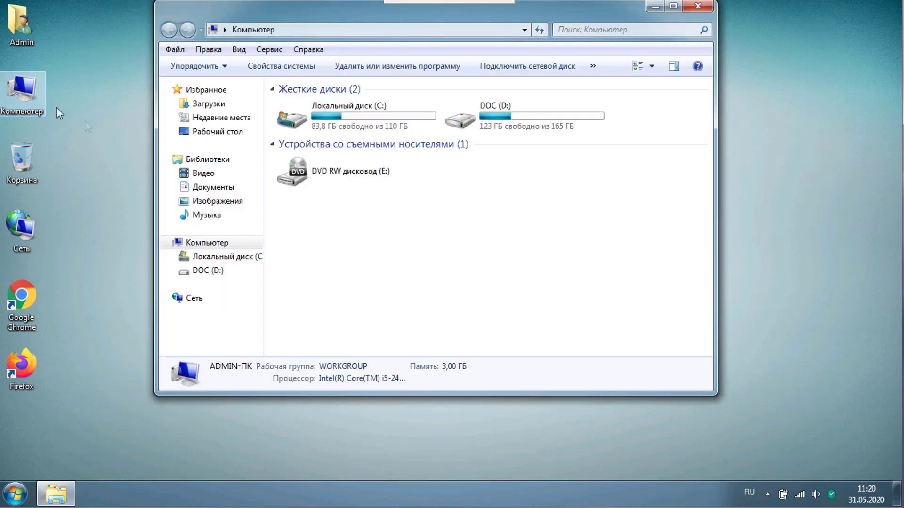
pyautogui.doubleClick(325, 113)
pyautogui.click(296, 173)
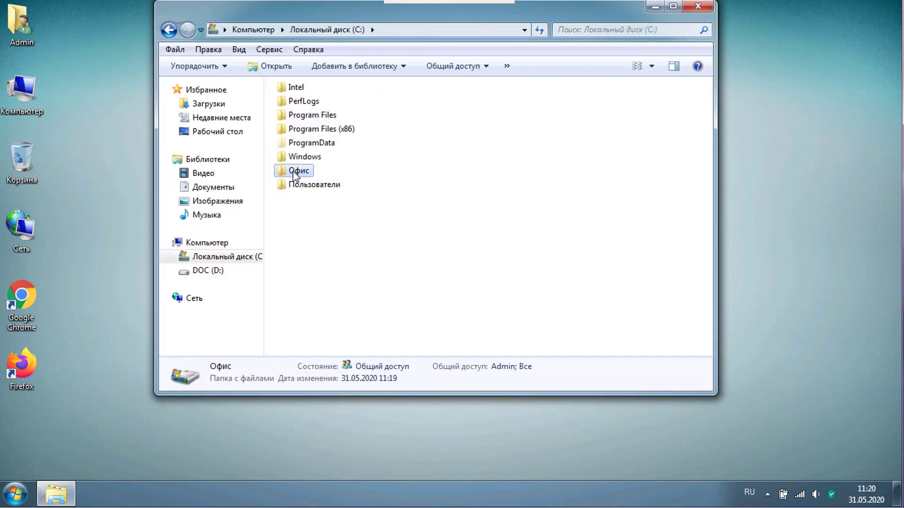
pyautogui.click(698, 5)
# - Open computer management and display the Общие ресурсы list under Общие папки
pyautogui.rightClick(33, 91)
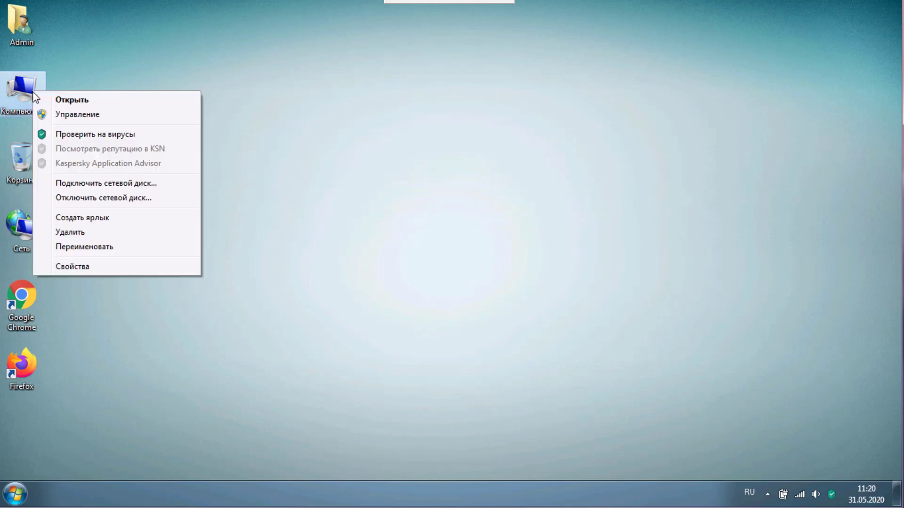
pyautogui.click(69, 115)
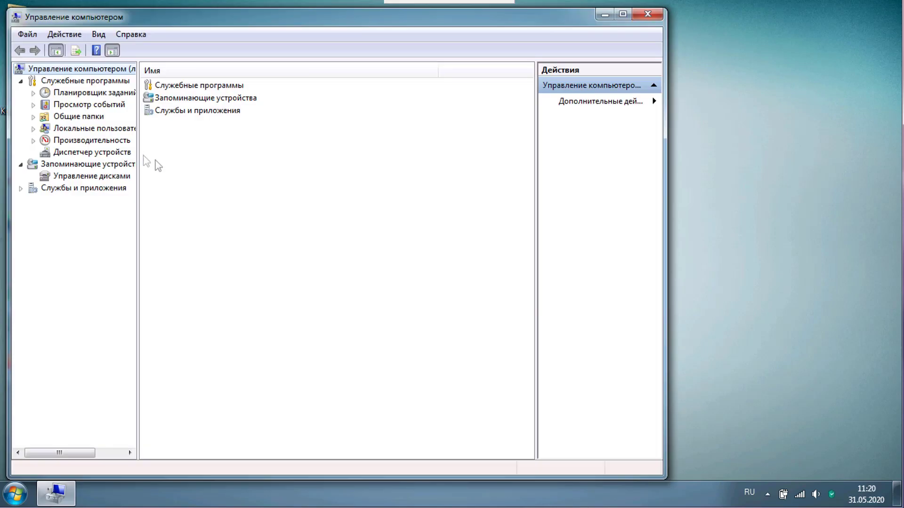
pyautogui.click(91, 121)
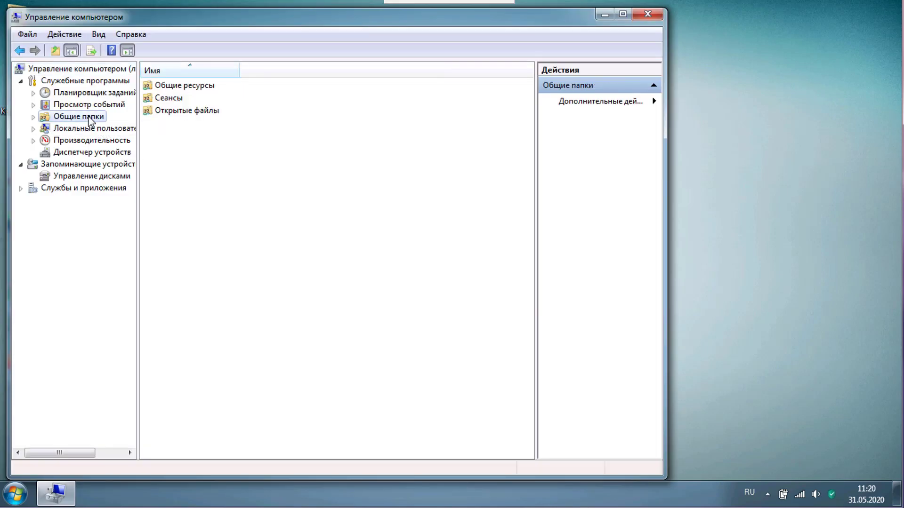
pyautogui.doubleClick(90, 120)
pyautogui.click(95, 128)
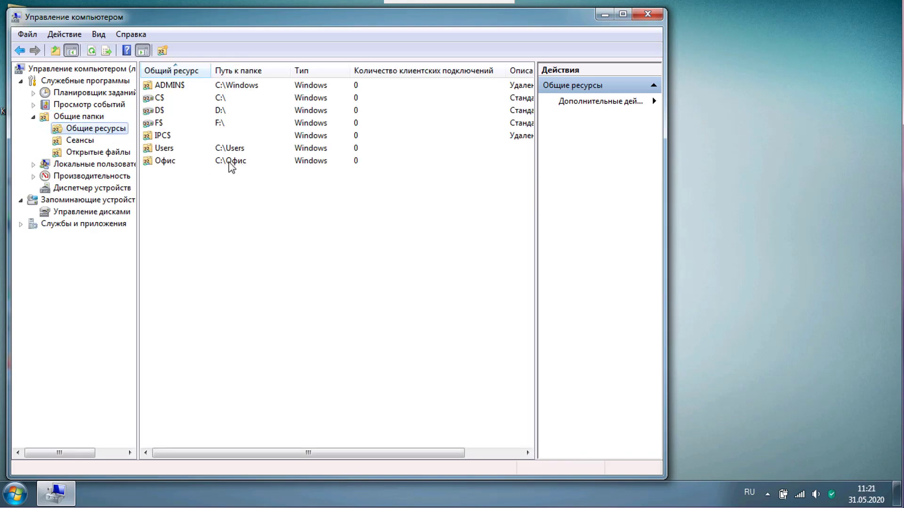
# - Stop sharing the Офис resource and close computer management
pyautogui.click(177, 163)
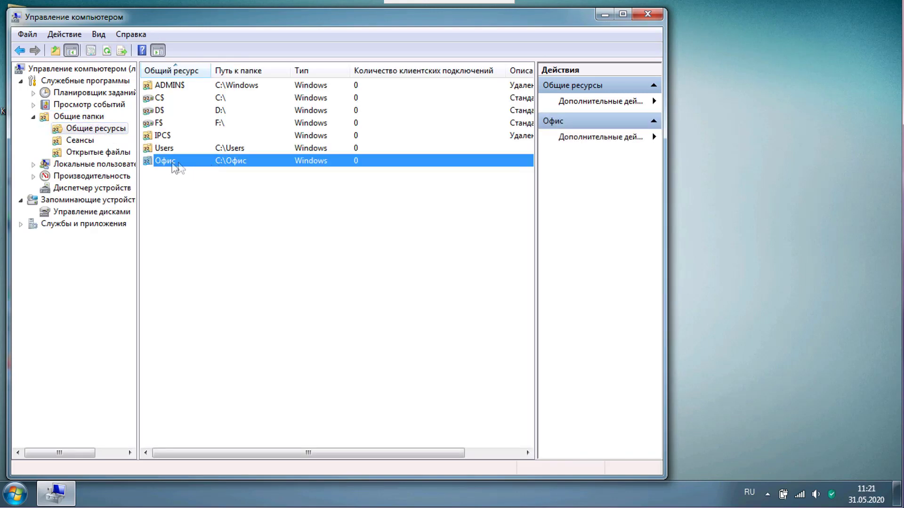
pyautogui.rightClick(217, 165)
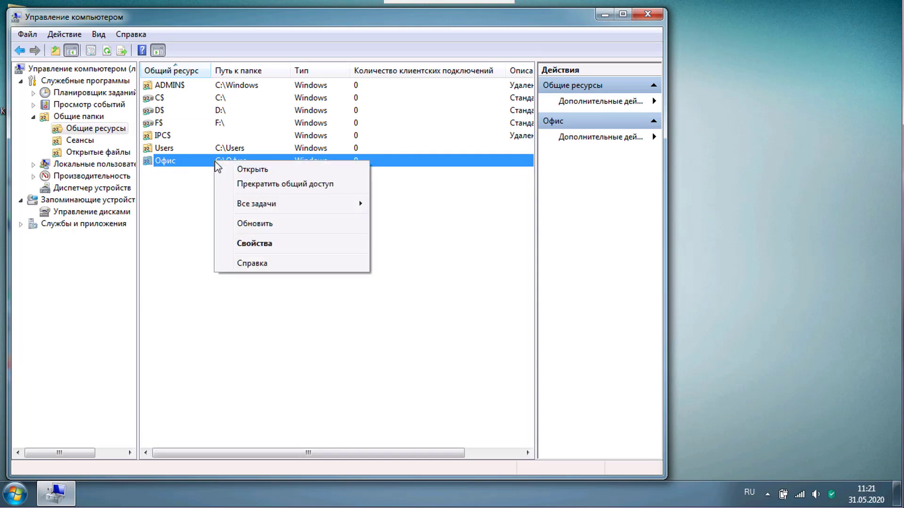
pyautogui.click(267, 185)
pyautogui.click(483, 290)
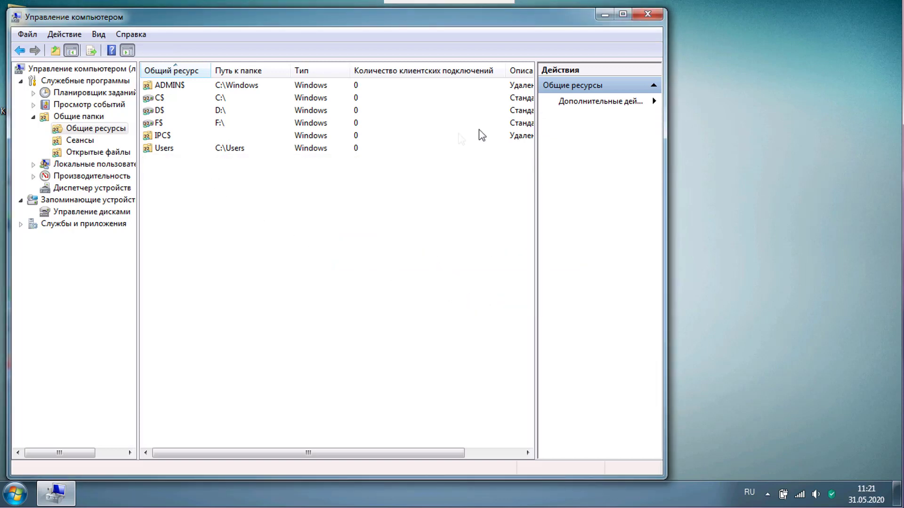
pyautogui.click(647, 14)
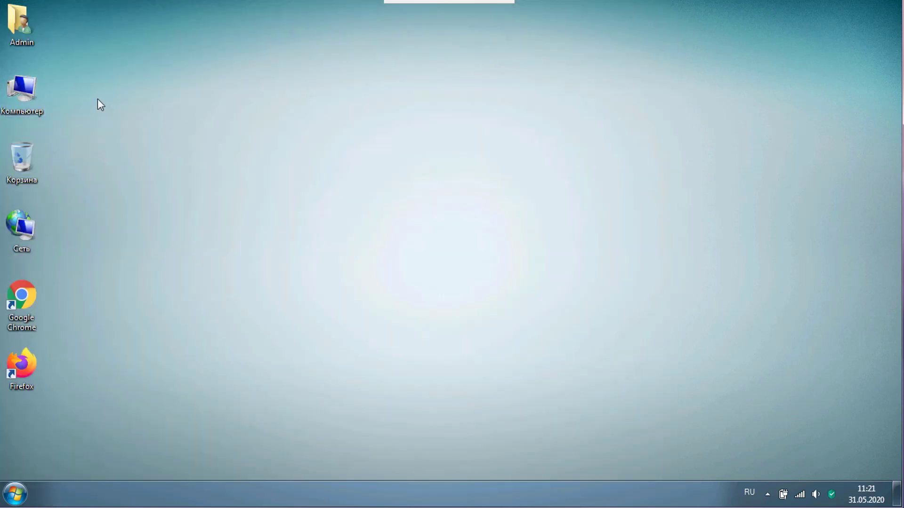
# - Share the Офис folder on drive C: over the network, giving Все the permission level Чтение и запись
pyautogui.doubleClick(26, 92)
pyautogui.doubleClick(345, 113)
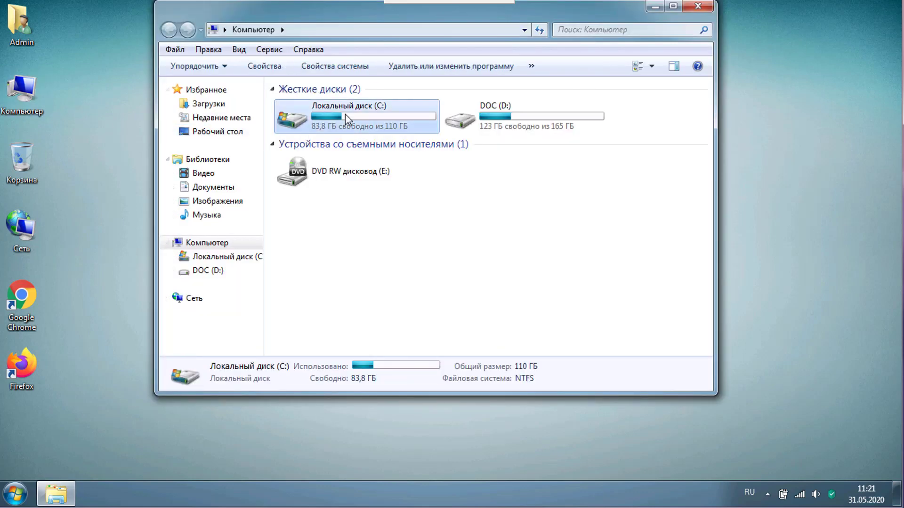
pyautogui.click(298, 174)
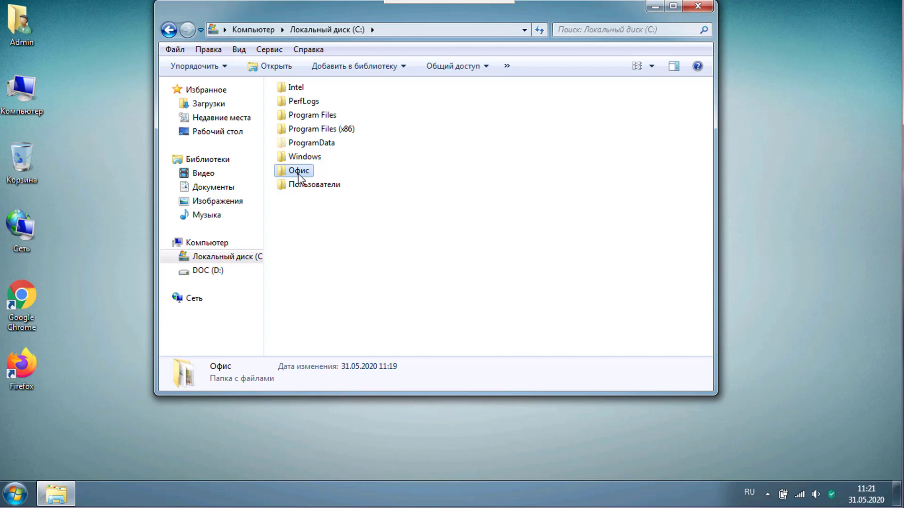
pyautogui.rightClick(298, 175)
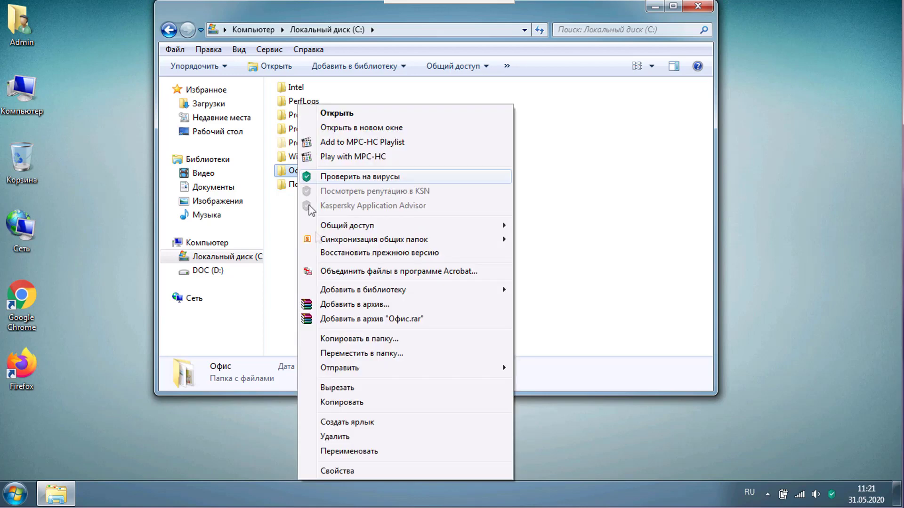
pyautogui.click(365, 471)
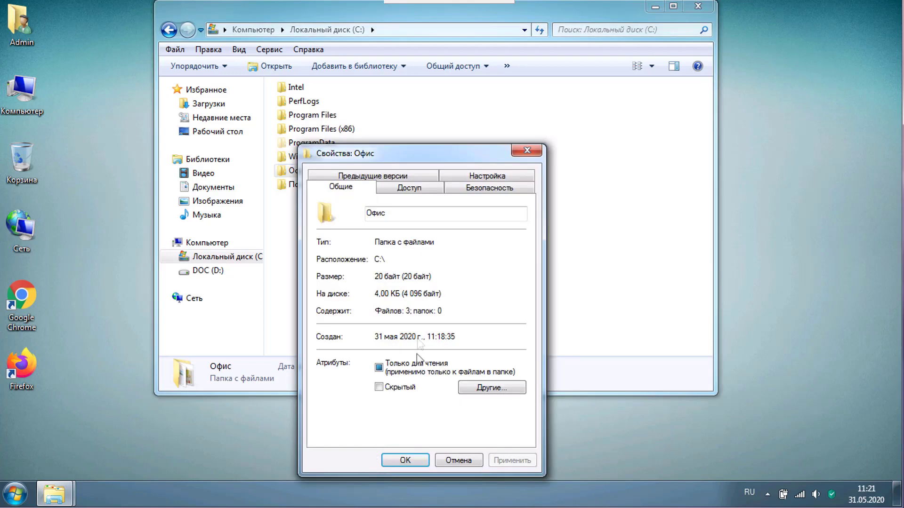
pyautogui.click(410, 188)
pyautogui.click(365, 278)
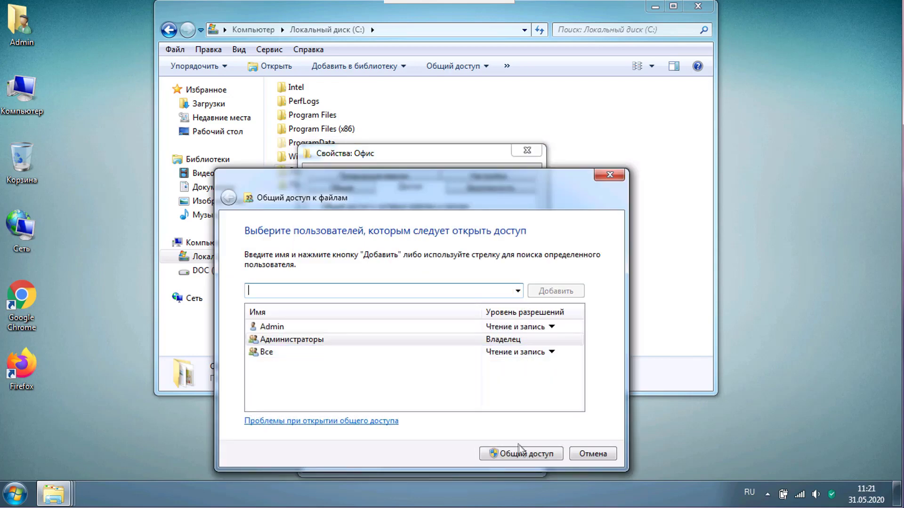
pyautogui.click(551, 353)
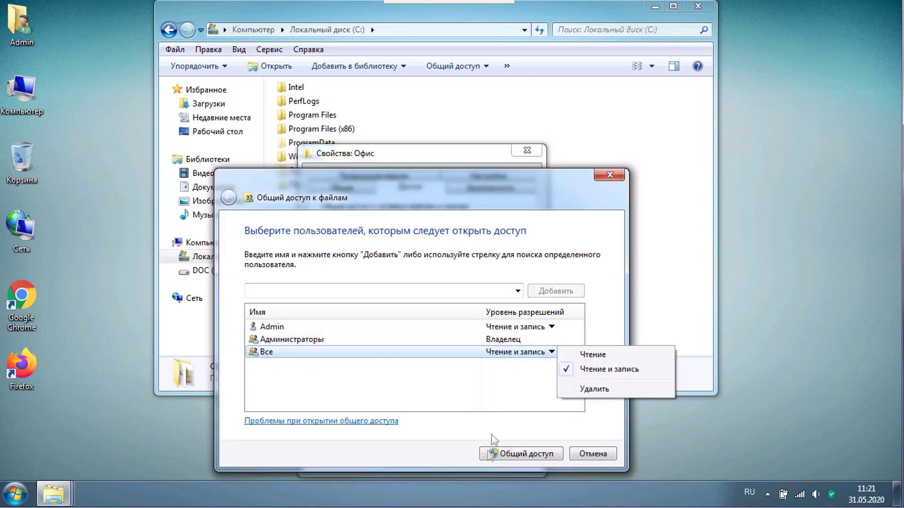
pyautogui.click(610, 370)
pyautogui.click(518, 454)
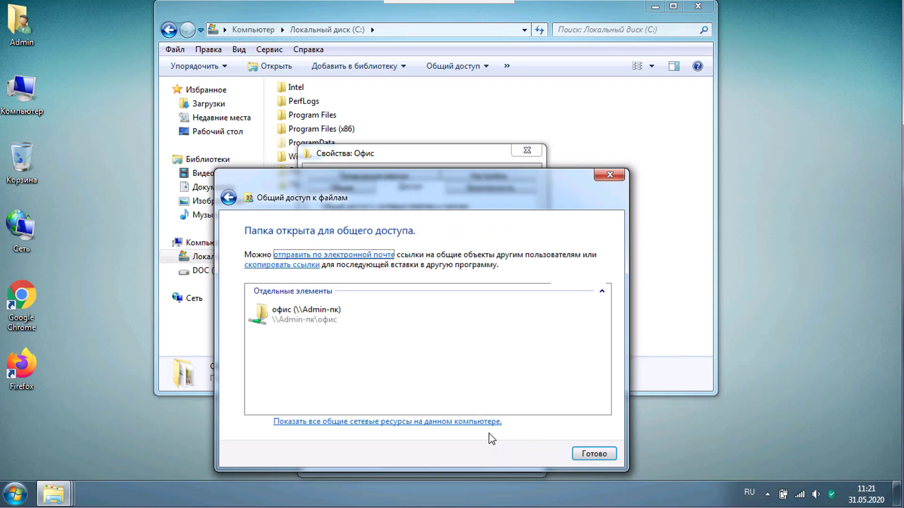
pyautogui.click(594, 454)
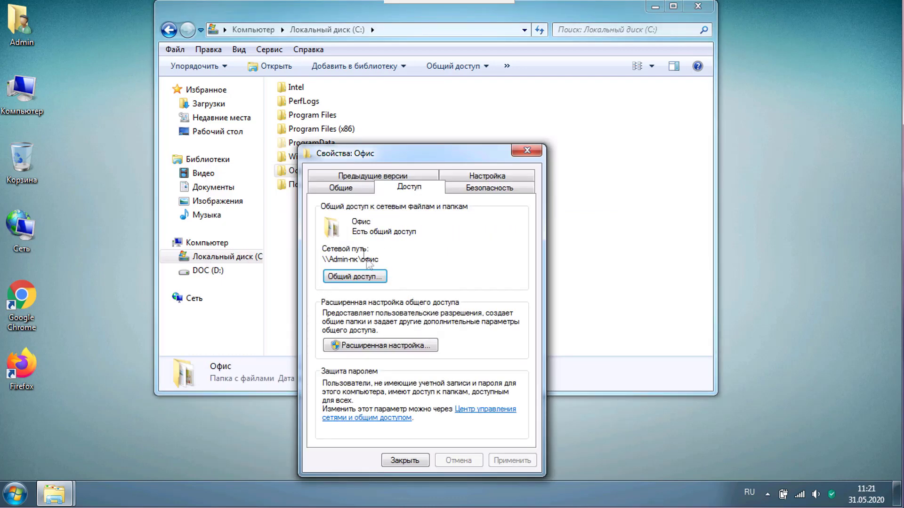
# - Check the share permissions of the Все group in the Офис folder's advanced sharing settings
pyautogui.click(400, 347)
pyautogui.click(355, 356)
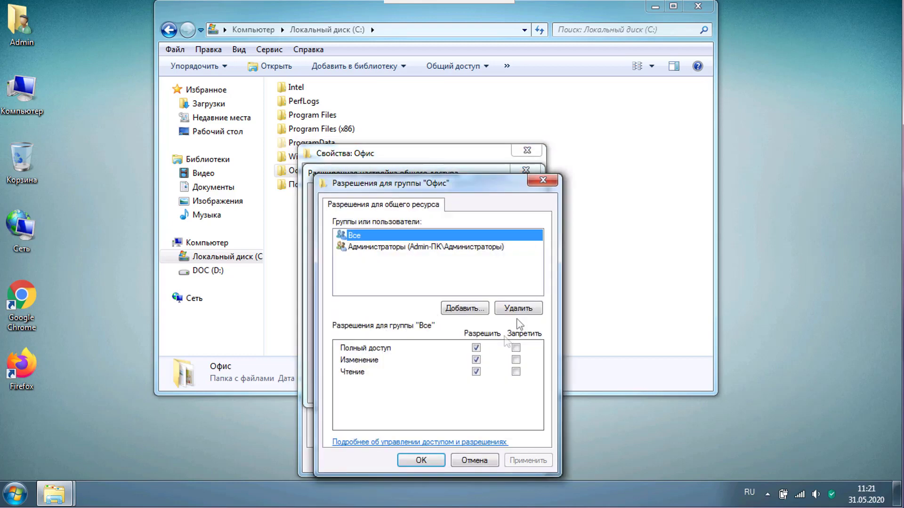
pyautogui.click(557, 180)
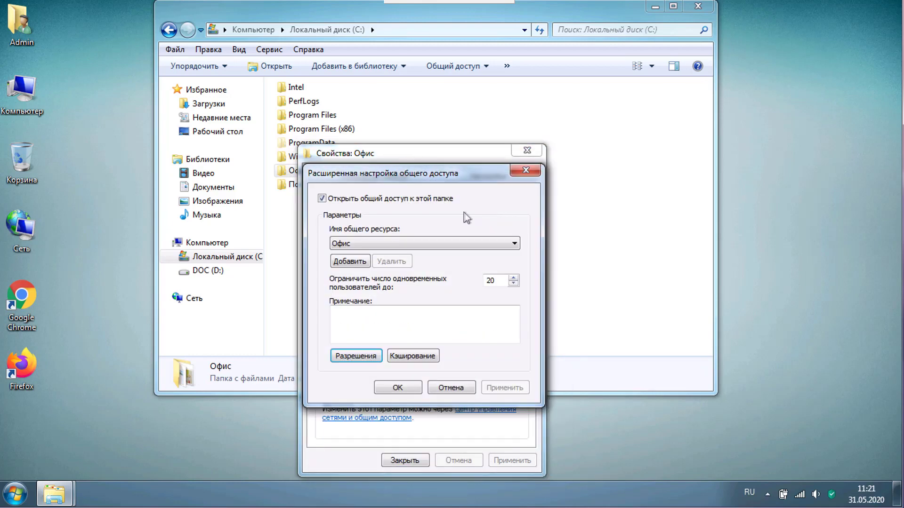
pyautogui.click(526, 170)
# - Check the Офис folder's security permissions for the Все group, and close the properties and folder windows
pyautogui.click(489, 187)
pyautogui.click(504, 301)
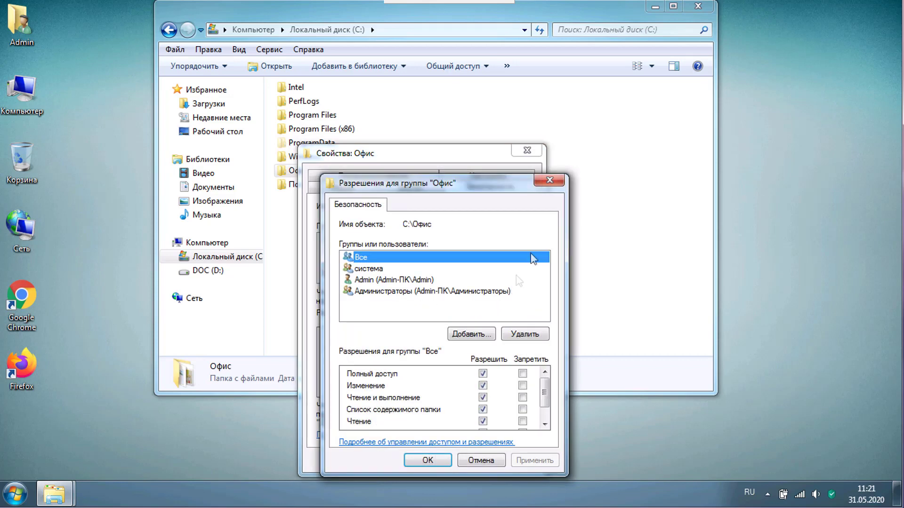
pyautogui.click(557, 180)
pyautogui.click(527, 150)
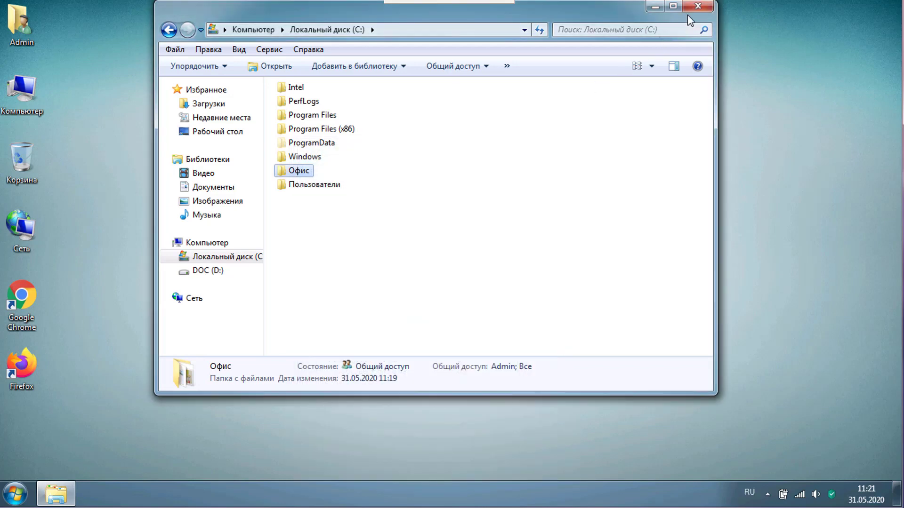
pyautogui.click(698, 6)
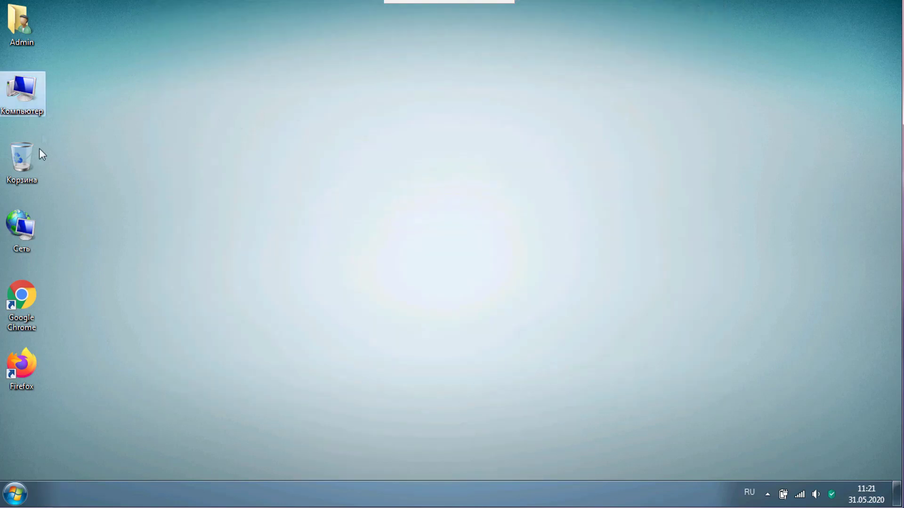
# - Restart the remote computer
pyautogui.click(23, 499)
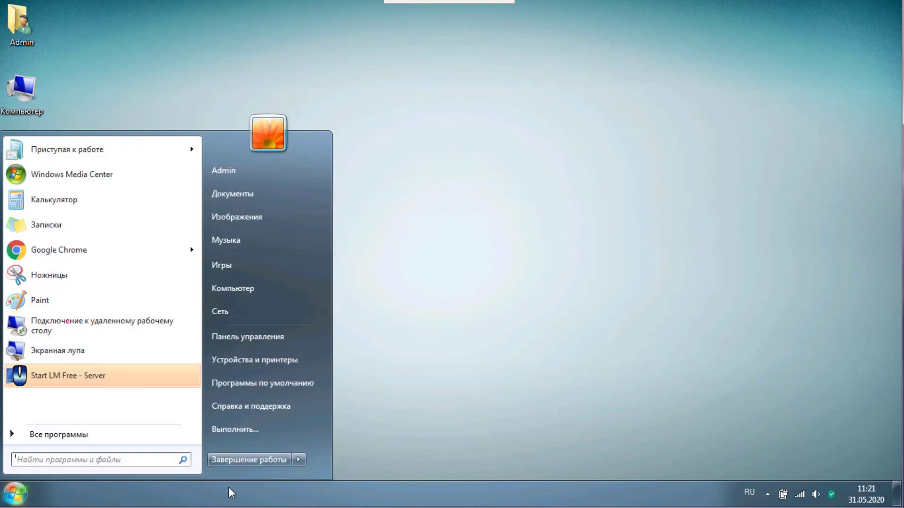
pyautogui.moveTo(301, 461)
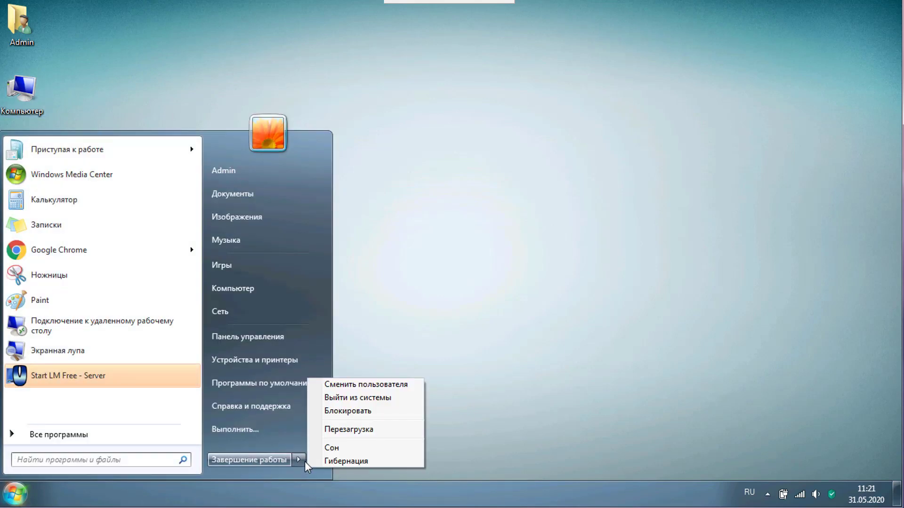
pyautogui.click(359, 429)
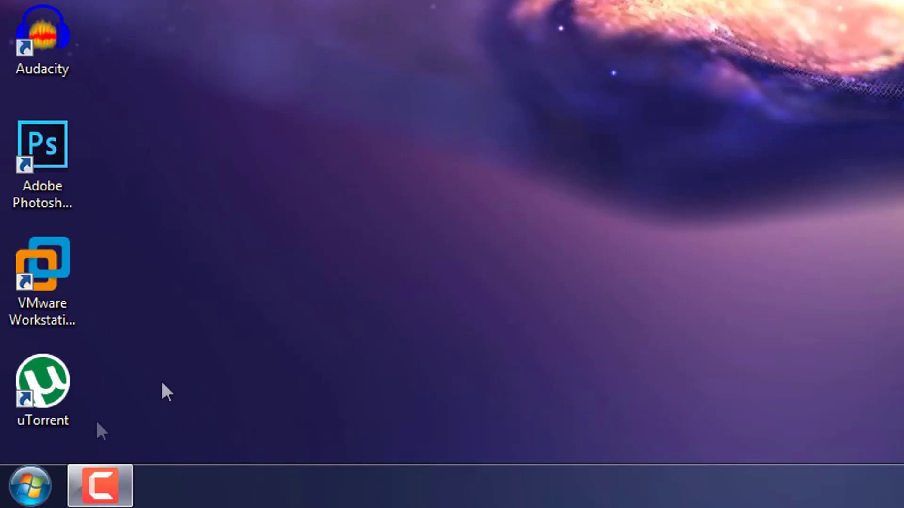
# - On the host computer, open the computer's properties to check its name and workgroup
pyautogui.click(30, 485)
pyautogui.moveTo(516, 429)
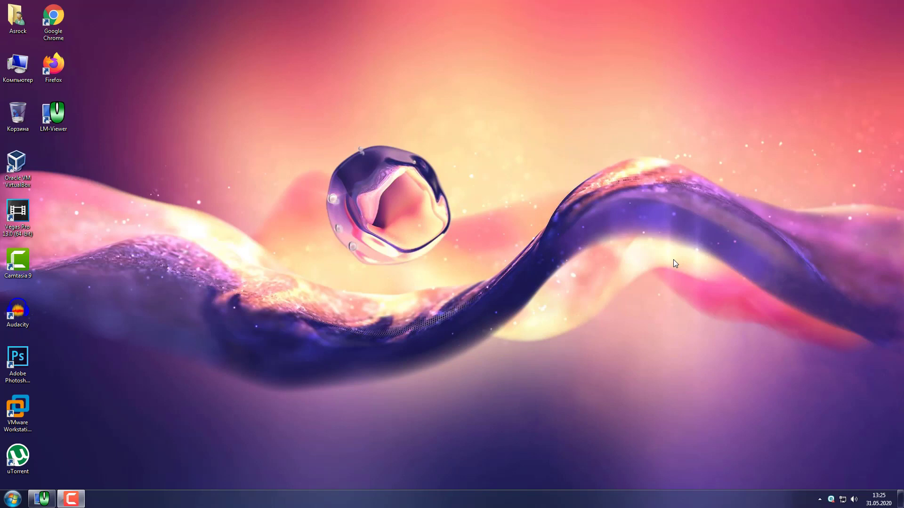
pyautogui.rightClick(27, 70)
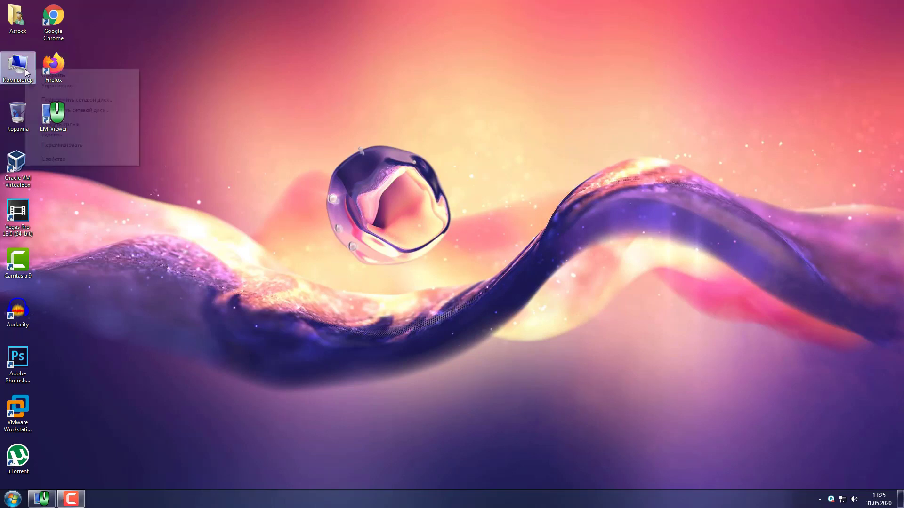
pyautogui.click(95, 159)
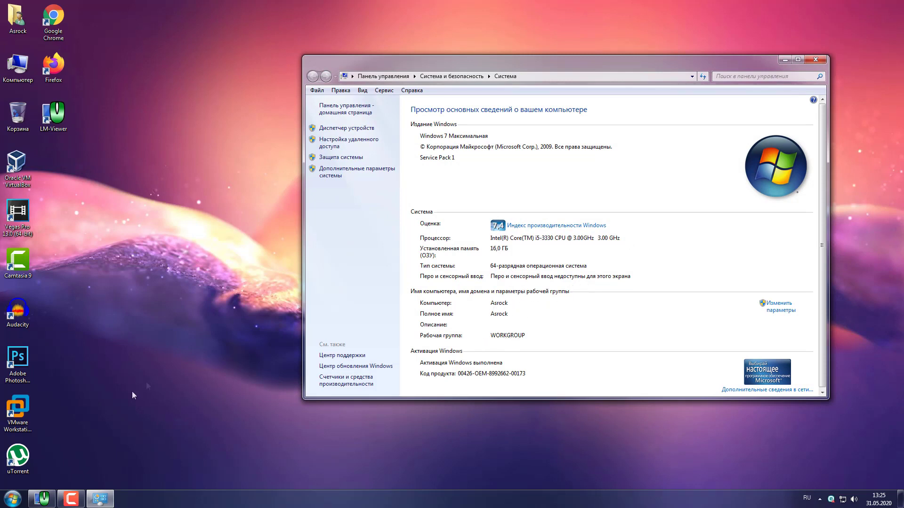
# - Switch to the remote computer in LM-Viewer, check its name and workgroup, and put away the remote and system windows
pyautogui.click(42, 499)
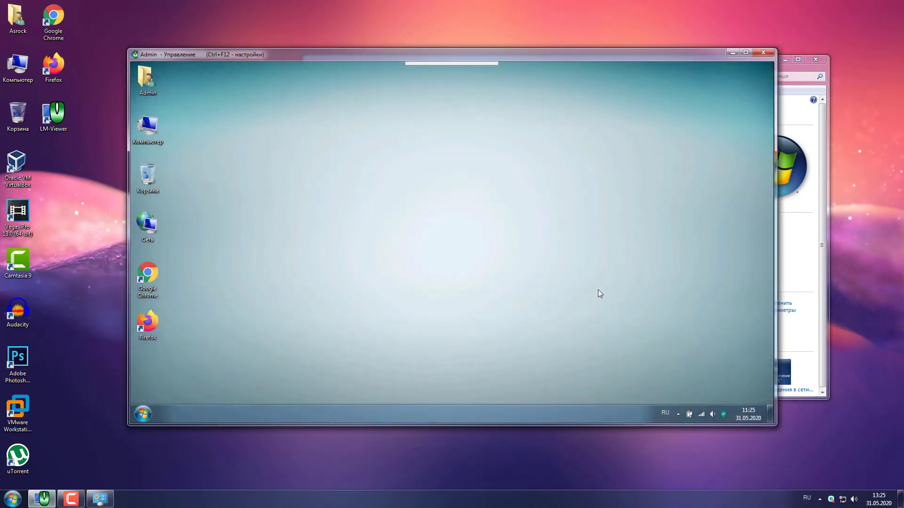
pyautogui.rightClick(156, 129)
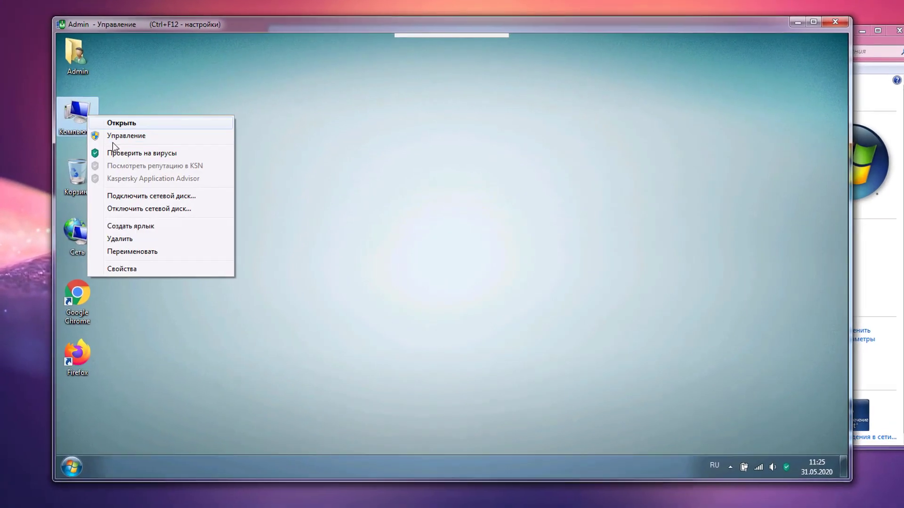
pyautogui.click(158, 269)
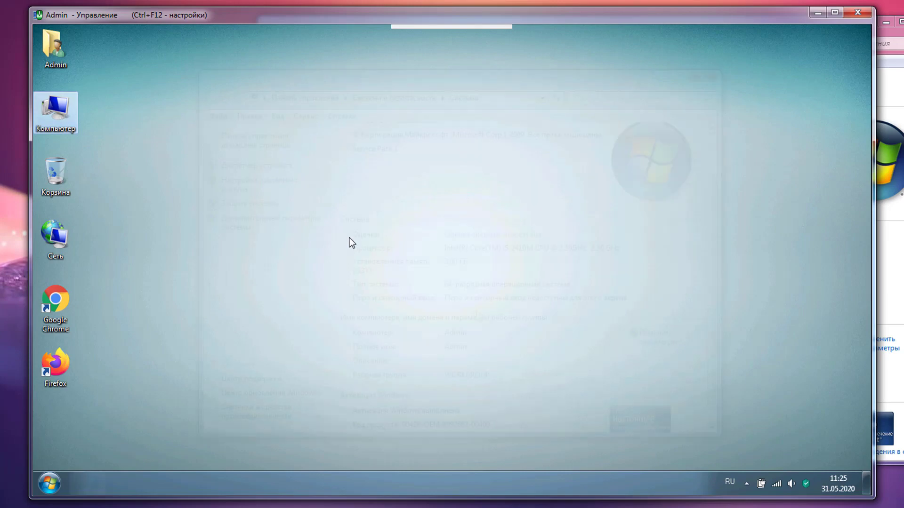
pyautogui.scroll(-1, 483, 331)
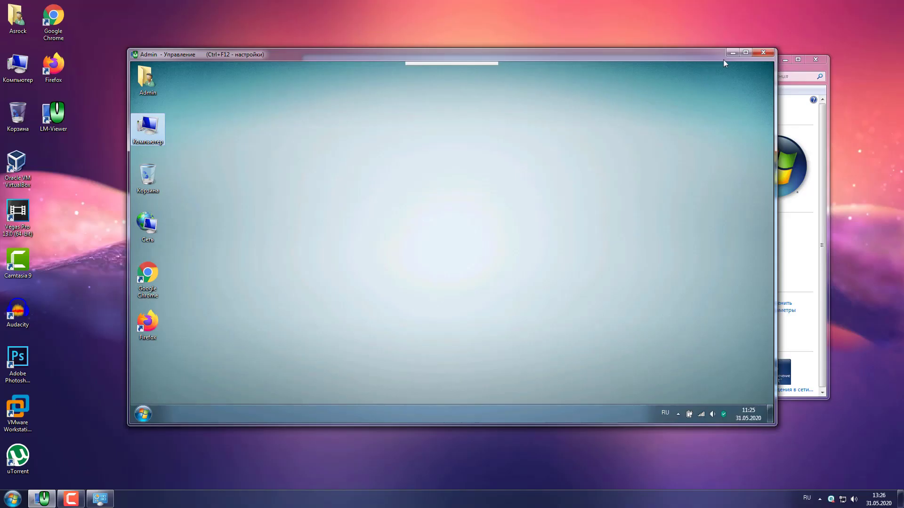
pyautogui.click(818, 12)
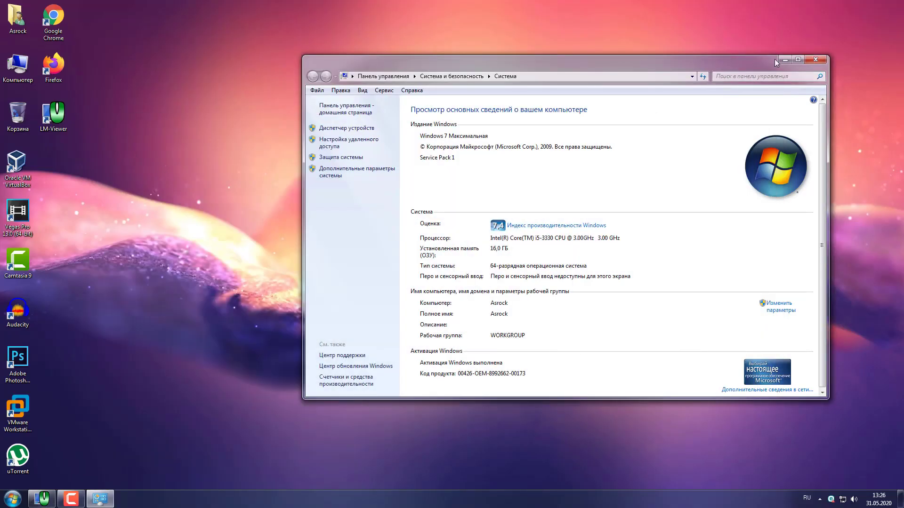
pyautogui.click(815, 61)
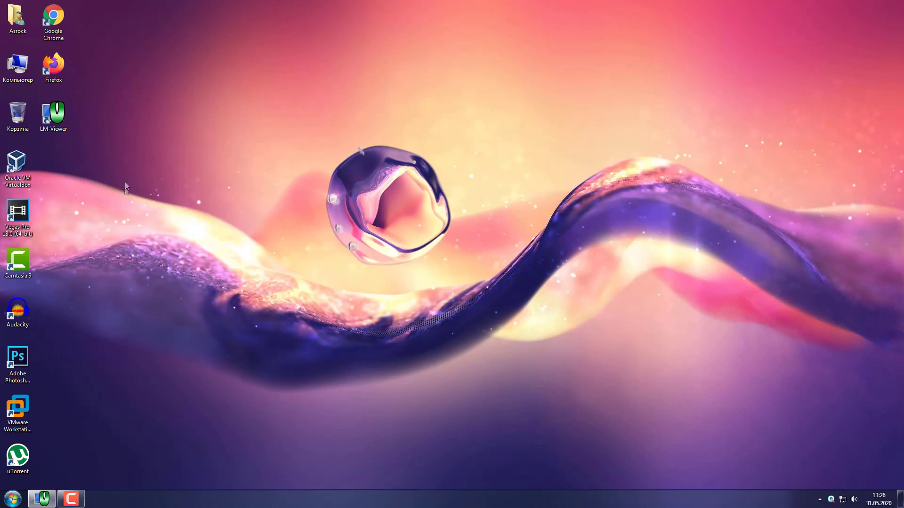
# - Check the Windows Firewall status in Control Panel and the ESET Internet Security window, and close both
pyautogui.click(13, 498)
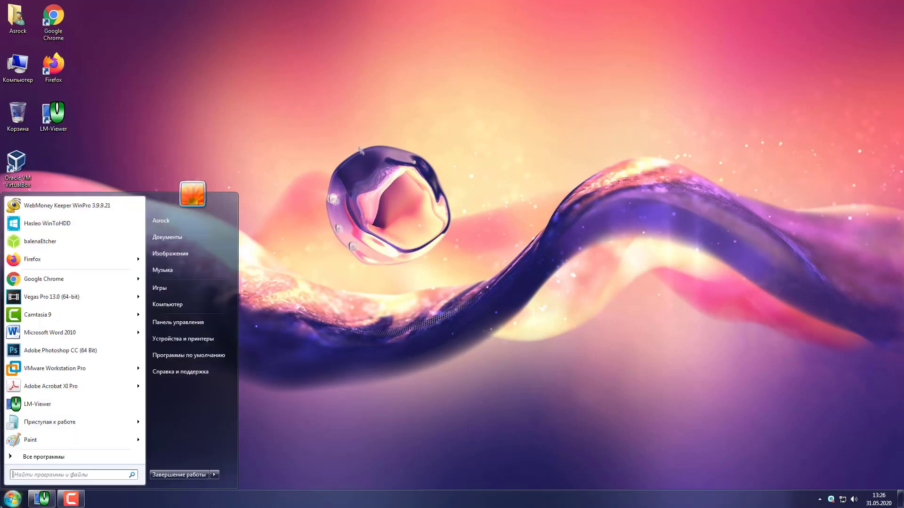
pyautogui.click(190, 322)
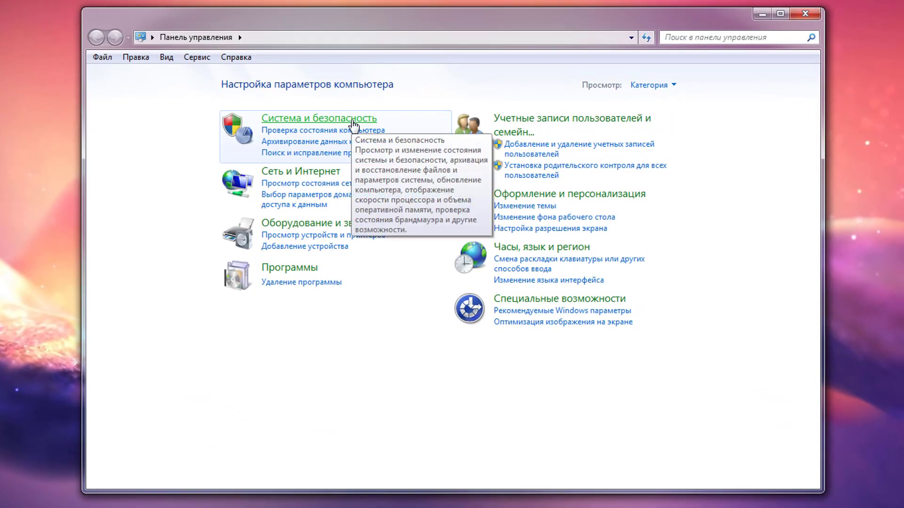
pyautogui.click(358, 123)
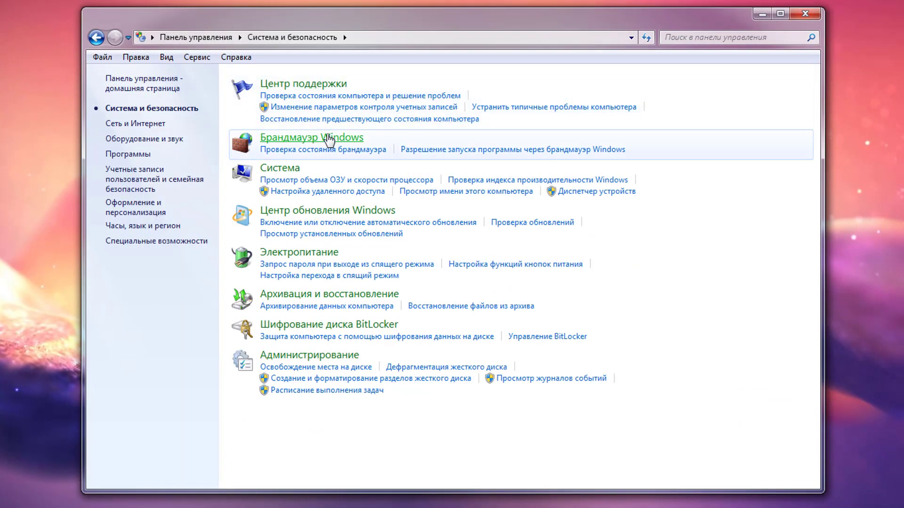
pyautogui.click(329, 140)
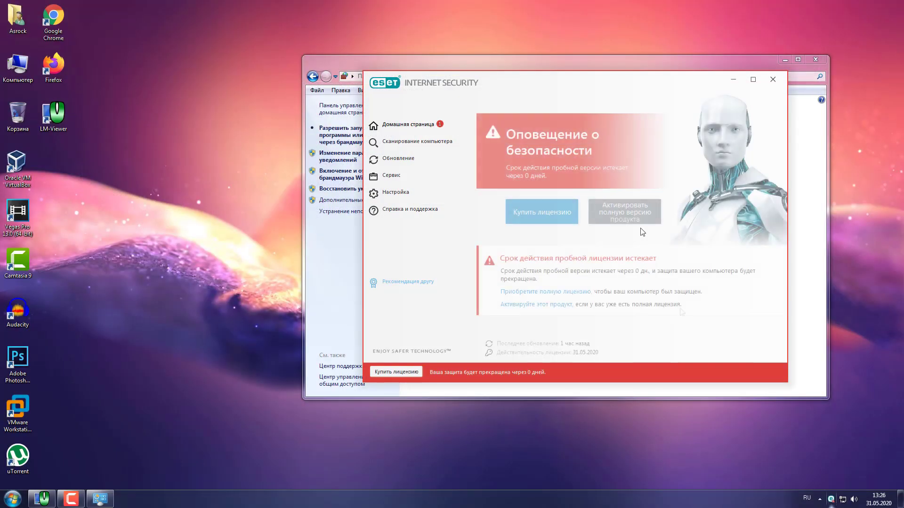
pyautogui.click(642, 227)
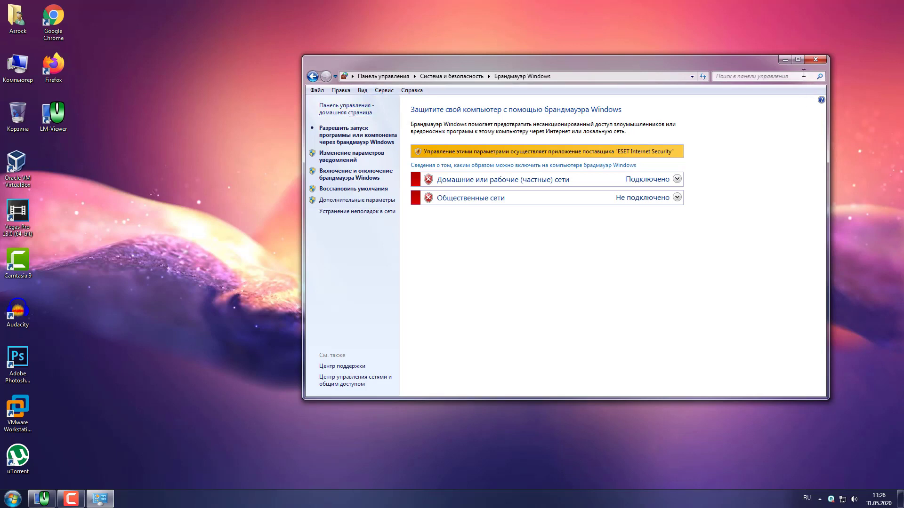
pyautogui.click(816, 61)
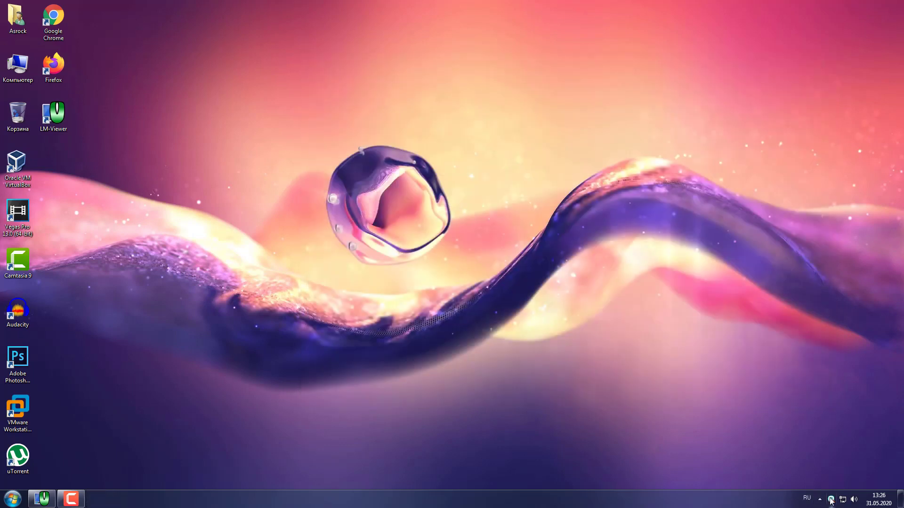
pyautogui.click(831, 498)
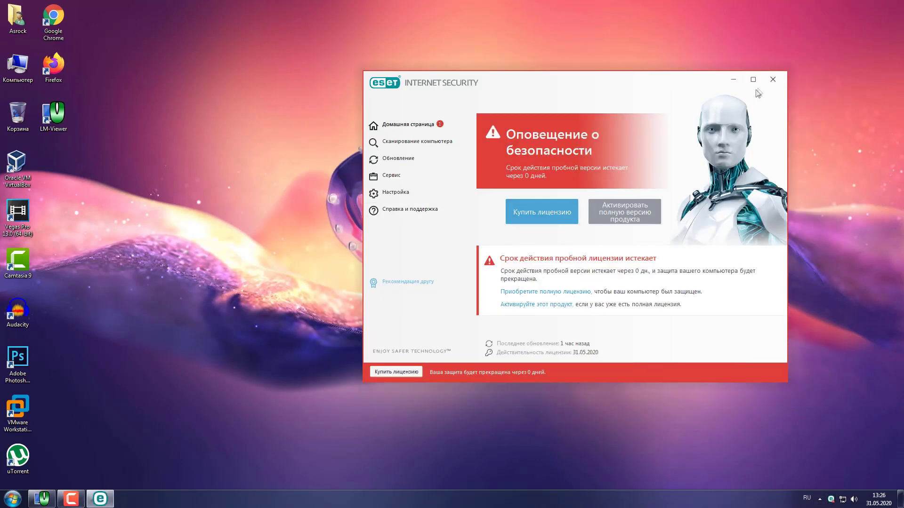
pyautogui.click(772, 79)
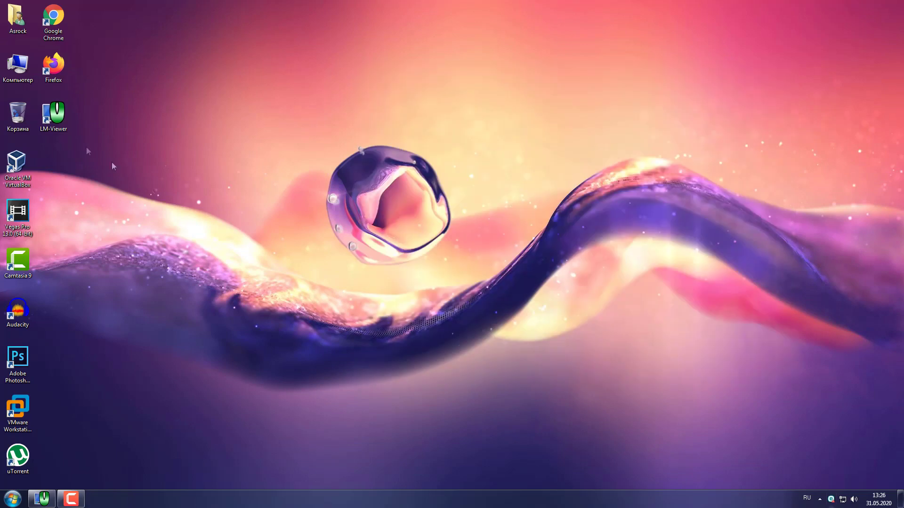
# - Open Device Manager in Computer Management and expand the Сетевые адаптеры category to examine the network adapters
pyautogui.rightClick(31, 71)
pyautogui.click(63, 88)
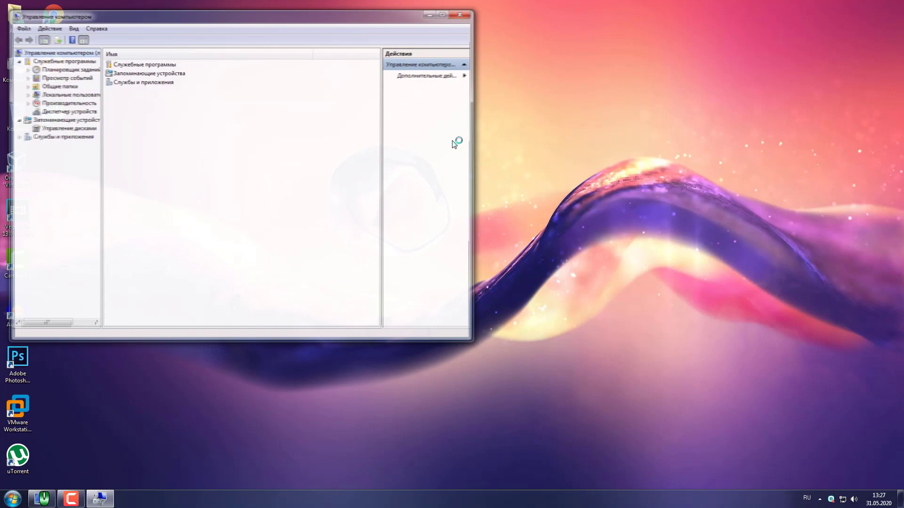
pyautogui.click(66, 105)
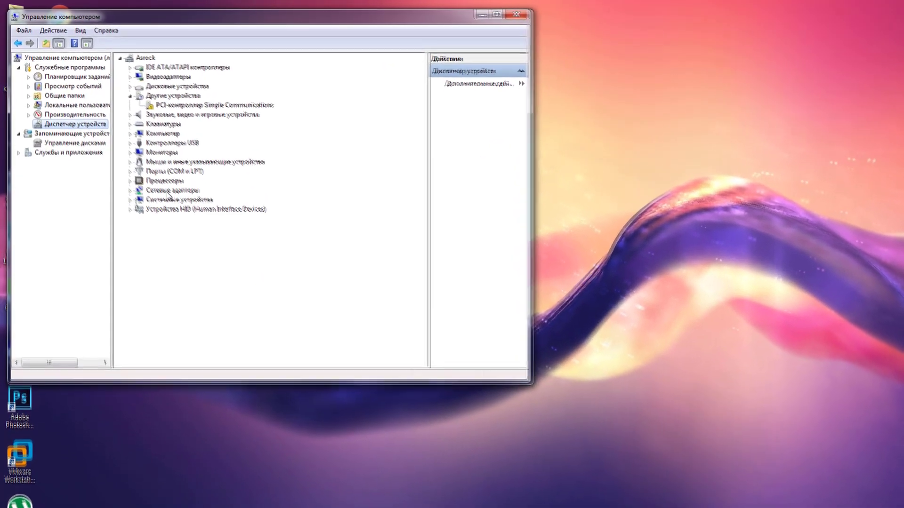
pyautogui.doubleClick(167, 191)
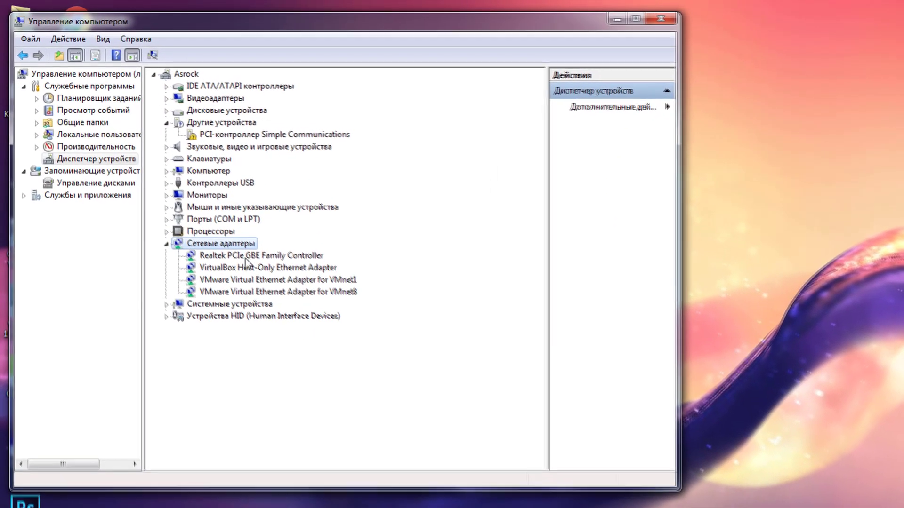
pyautogui.click(195, 199)
# - Start removing the Realtek PCIe GBE Family Controller together with its driver software, cancel the removal, and close Computer Management
pyautogui.rightClick(255, 262)
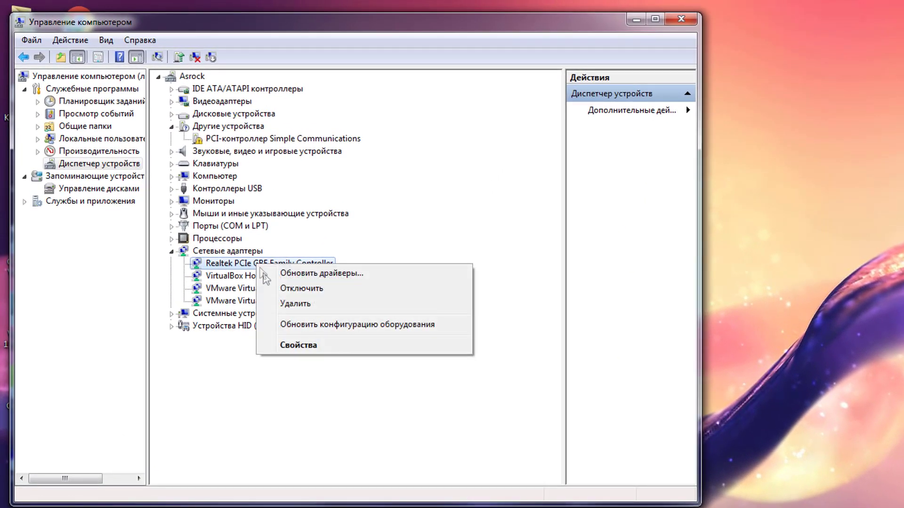
pyautogui.click(293, 304)
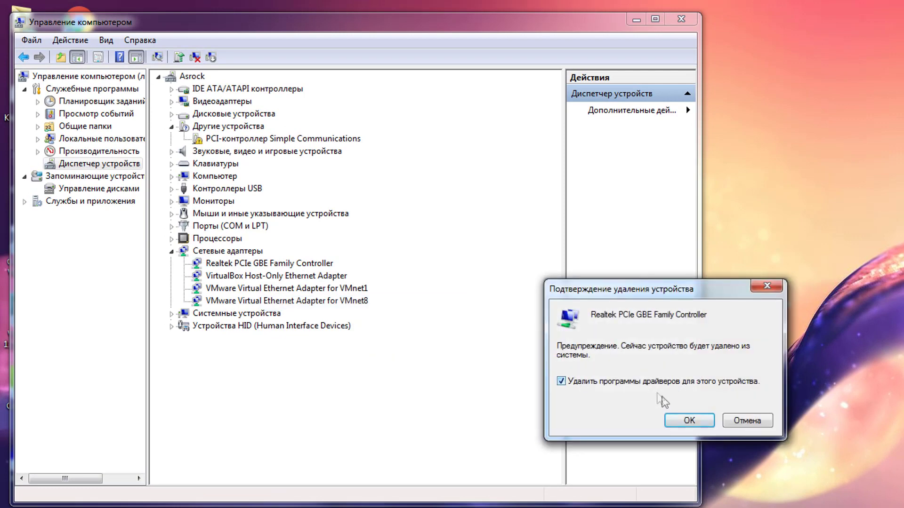
pyautogui.click(747, 422)
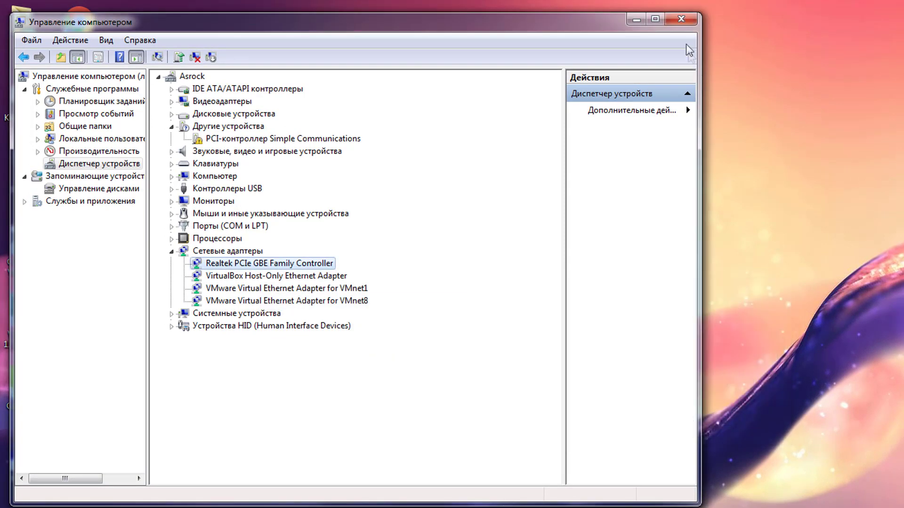
pyautogui.click(692, 23)
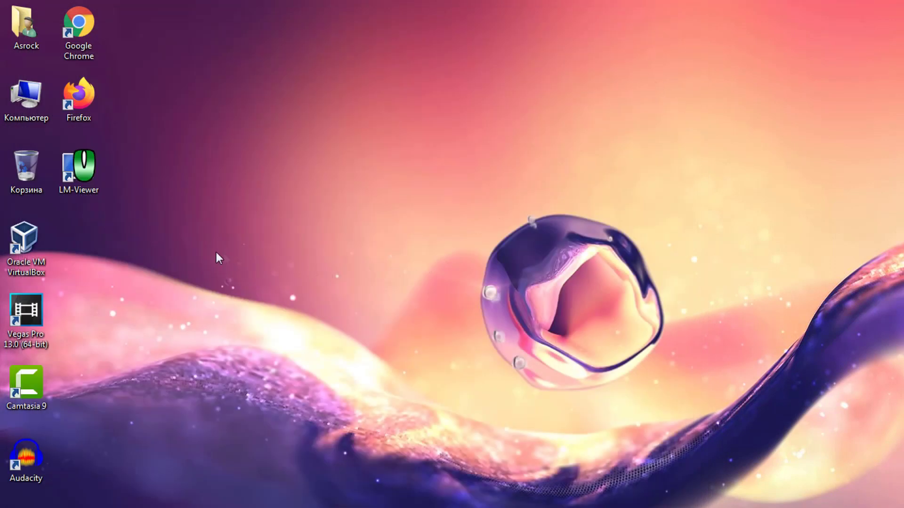
# - Browse the network to the ASROCK computer and compare its shared drive e with the local drives
pyautogui.doubleClick(41, 103)
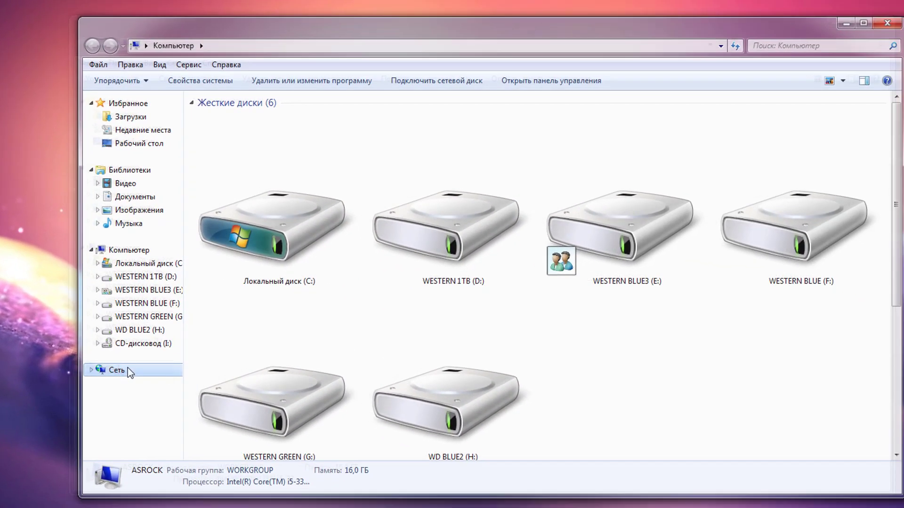
pyautogui.click(123, 370)
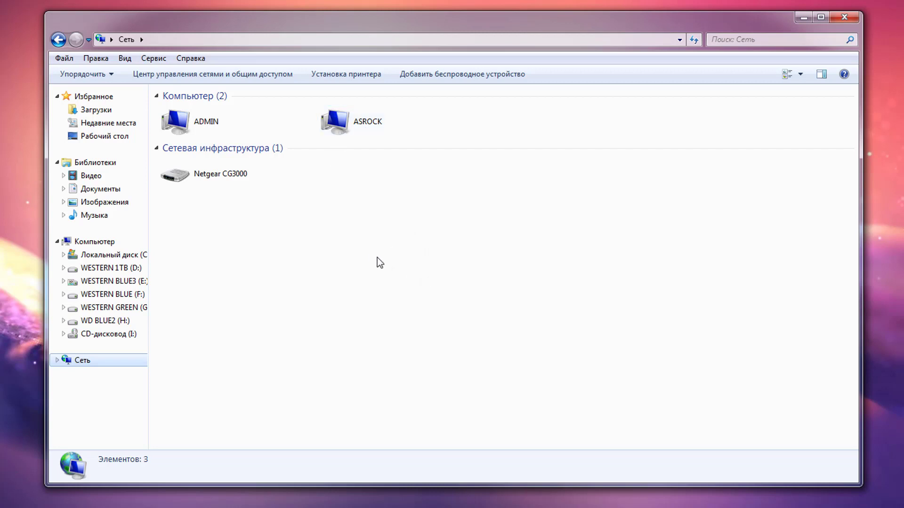
pyautogui.doubleClick(369, 125)
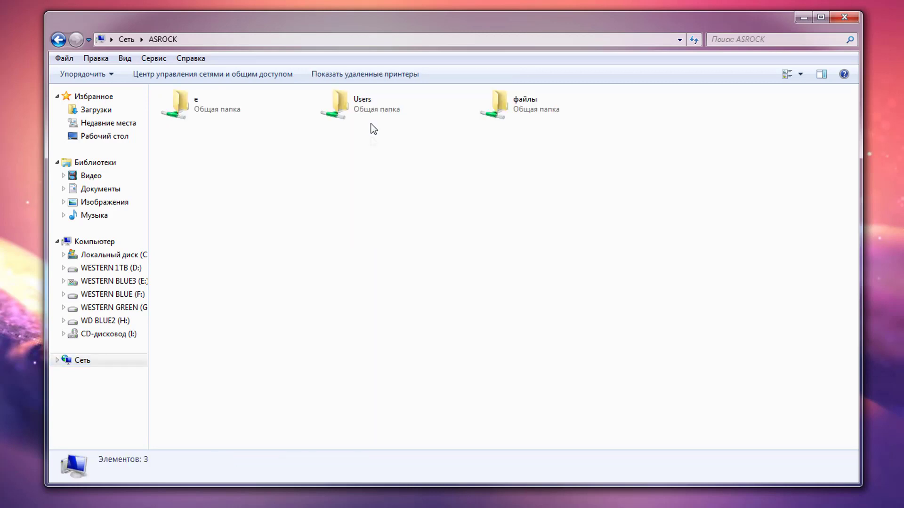
pyautogui.click(247, 109)
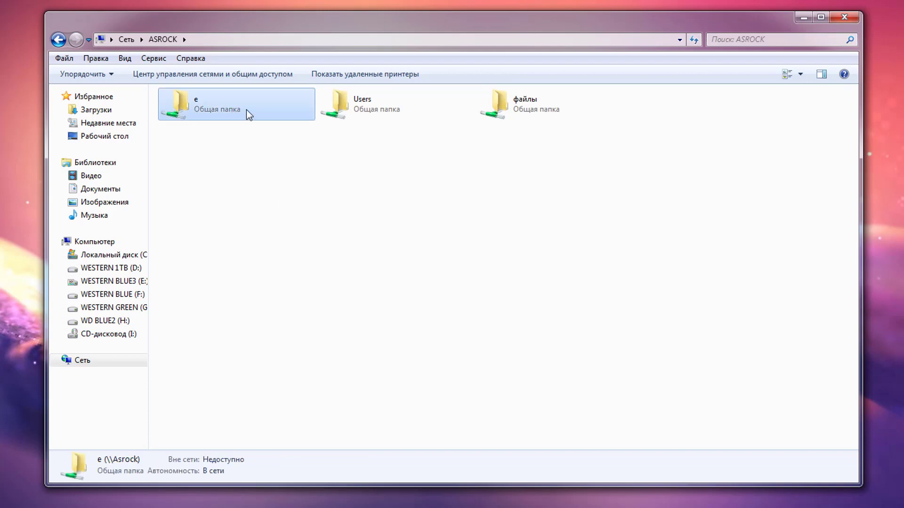
pyautogui.press('super+e')
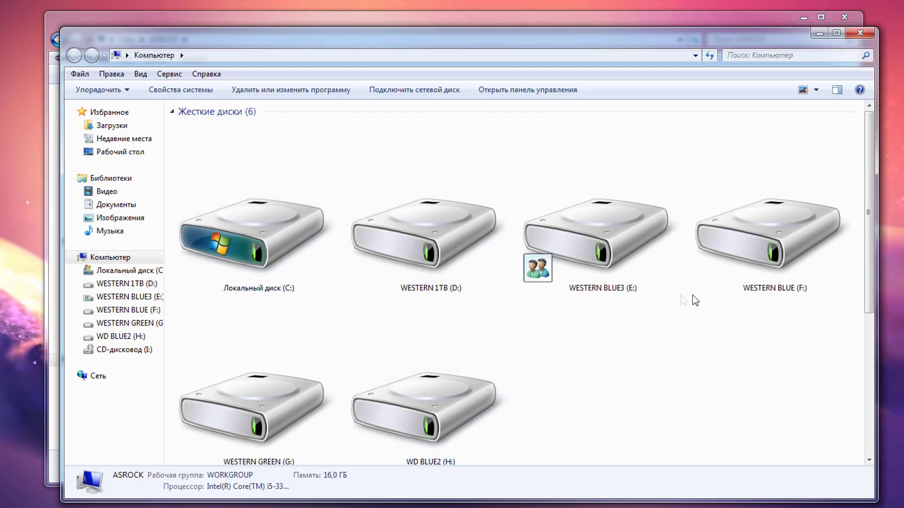
pyautogui.hotkey('alt', 'F4')
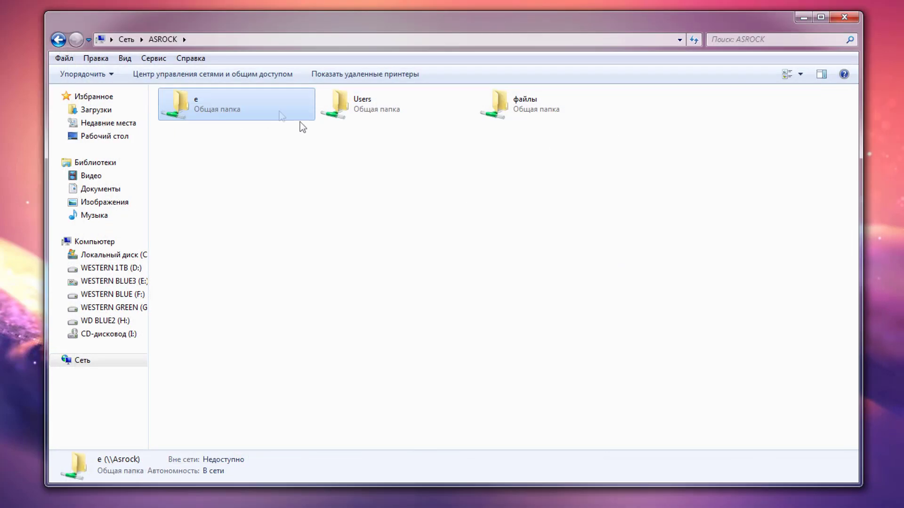
# - Look through the shared e and файлы folders on ASROCK, and return to the list of network computers
pyautogui.doubleClick(244, 98)
pyautogui.click(58, 39)
pyautogui.click(525, 115)
pyautogui.doubleClick(550, 109)
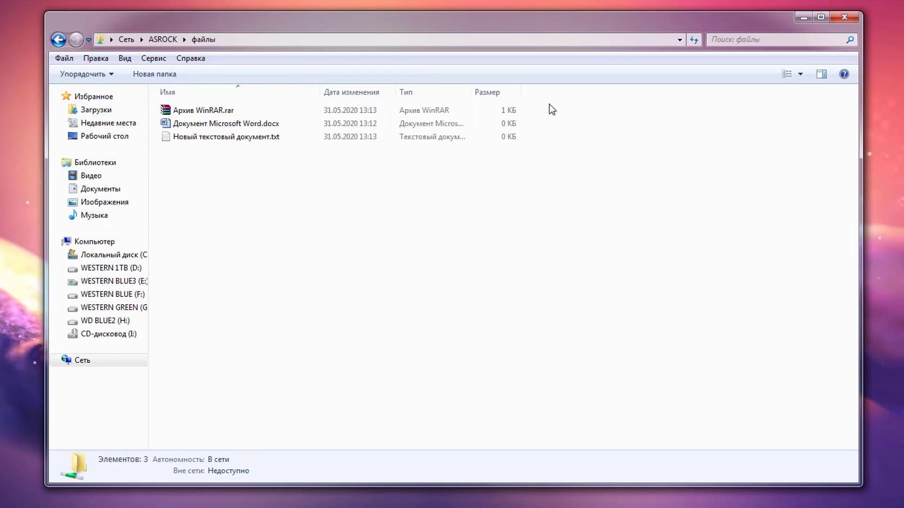
pyautogui.moveTo(369, 250); pyautogui.dragTo(207, 89)
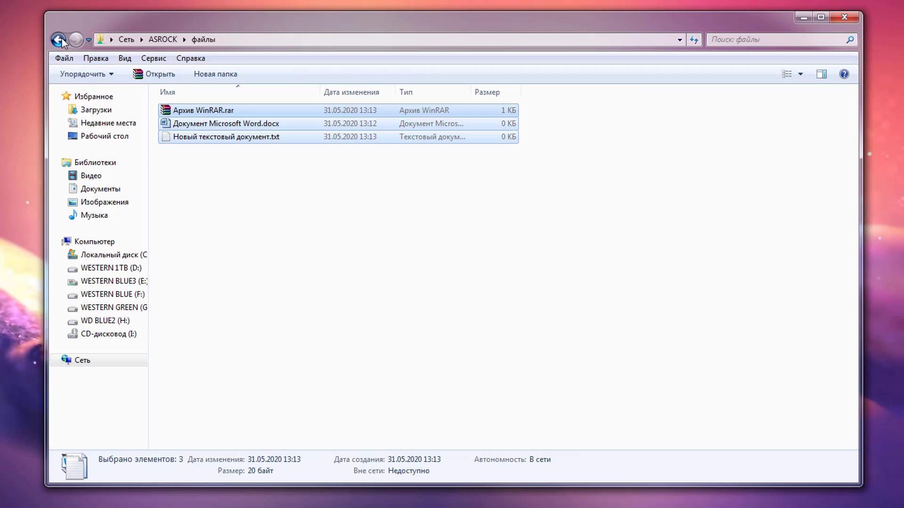
pyautogui.click(58, 39)
pyautogui.click(58, 39)
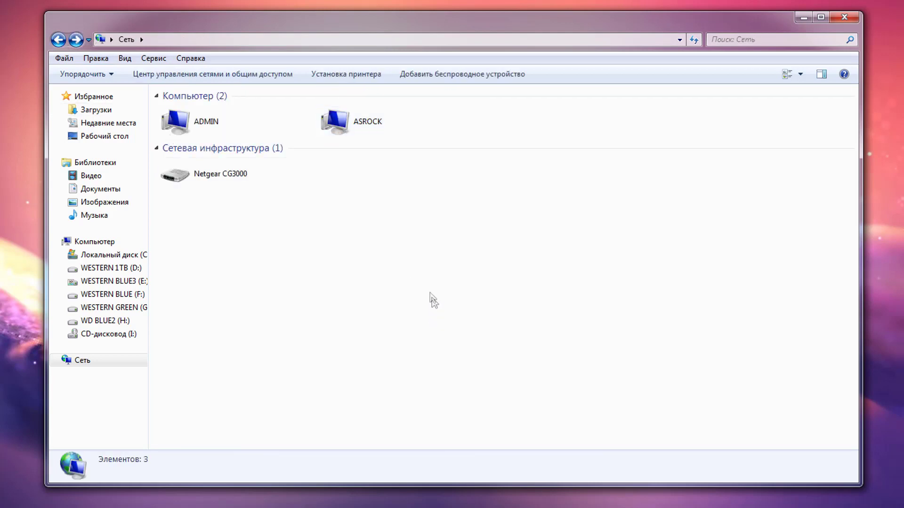
# - Open the ADMIN computer on the network, review its shared folders, and open the офис folder
pyautogui.click(214, 123)
pyautogui.doubleClick(215, 124)
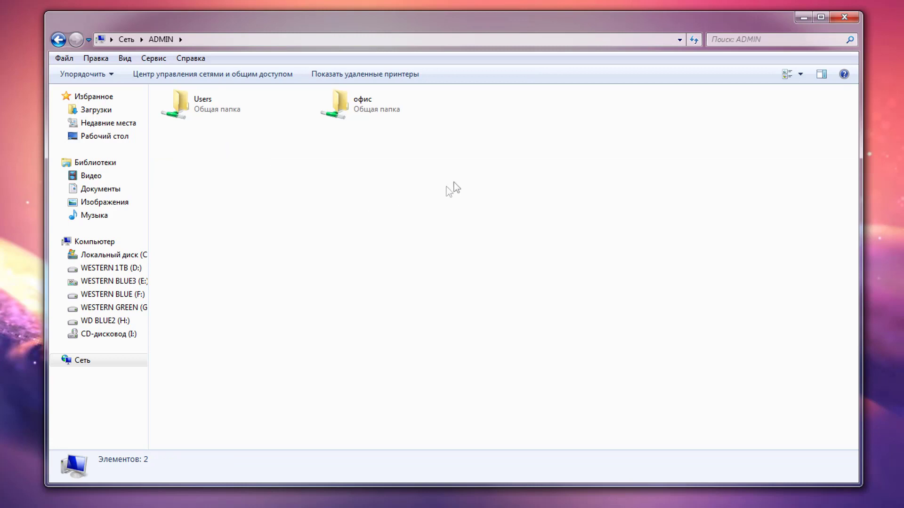
pyautogui.moveTo(533, 202); pyautogui.dragTo(139, 10)
pyautogui.moveTo(478, 193); pyautogui.dragTo(179, 42)
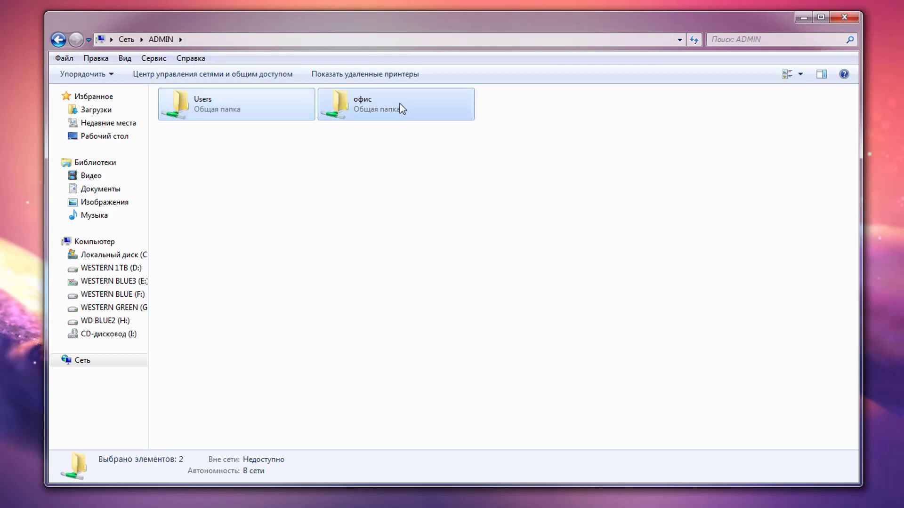
pyautogui.click(385, 108)
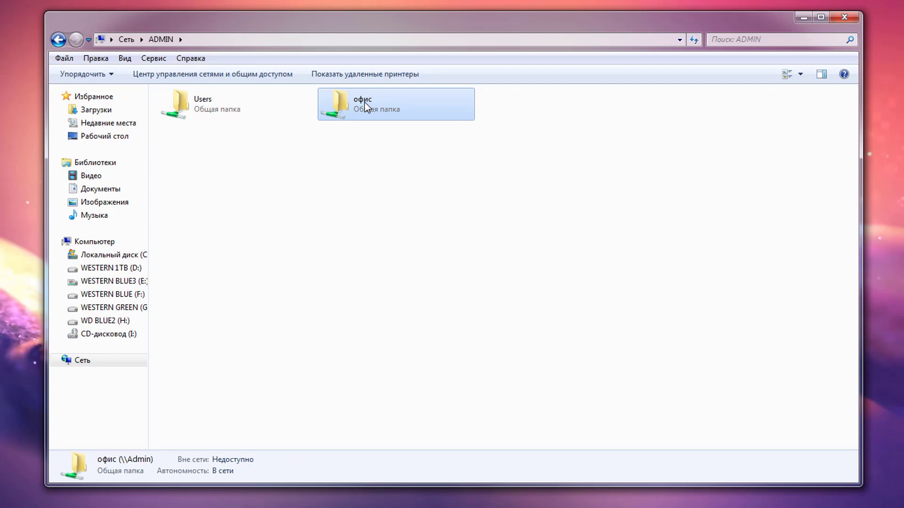
pyautogui.doubleClick(364, 103)
# - Create a new folder with the default name inside ADMIN's shared офис folder
pyautogui.rightClick(268, 211)
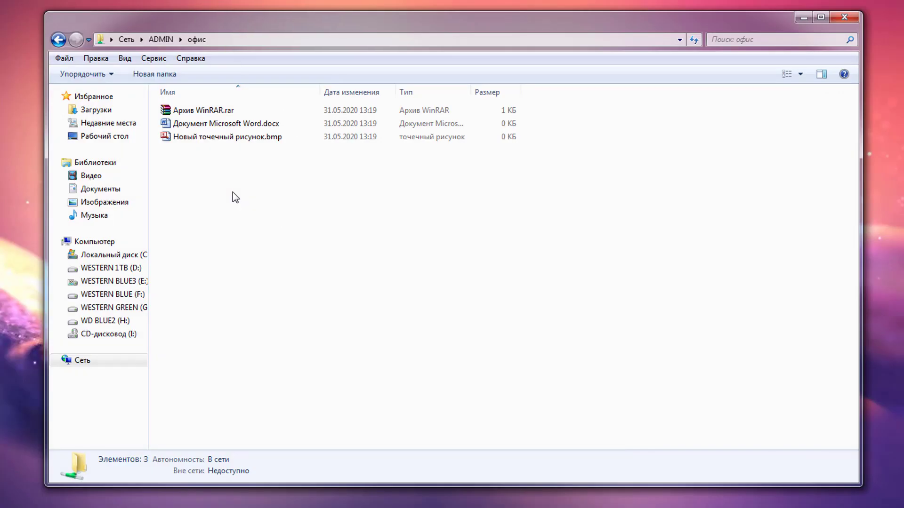
pyautogui.rightClick(233, 192)
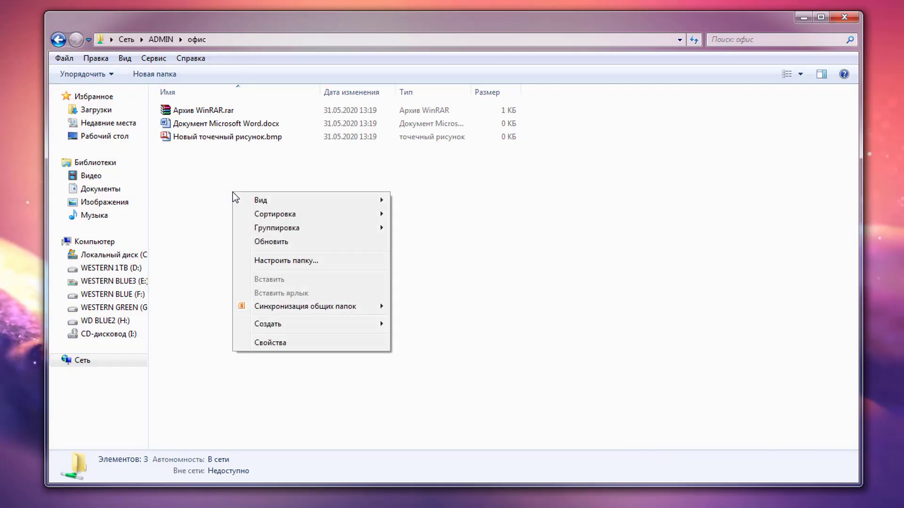
pyautogui.moveTo(375, 324)
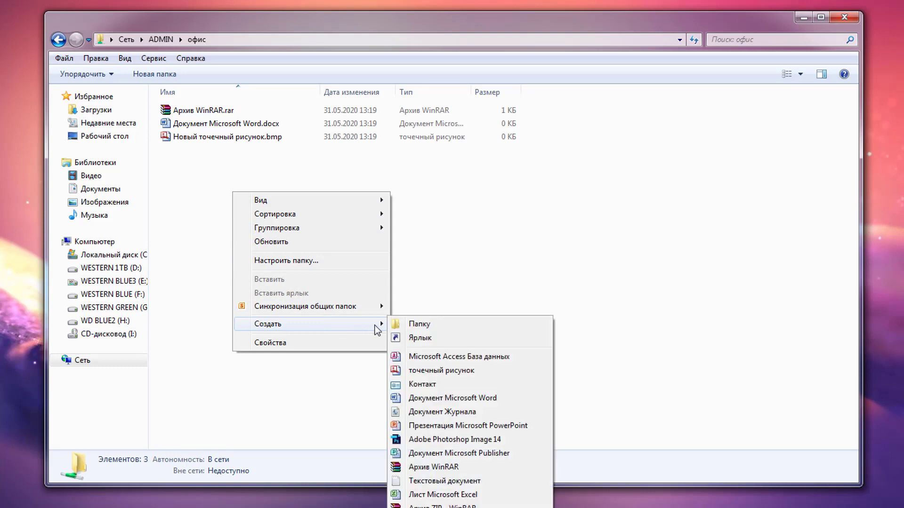
pyautogui.click(414, 325)
# - Add a new Документ Журнала file with the default name to the офис folder
pyautogui.rightClick(223, 218)
pyautogui.moveTo(341, 352)
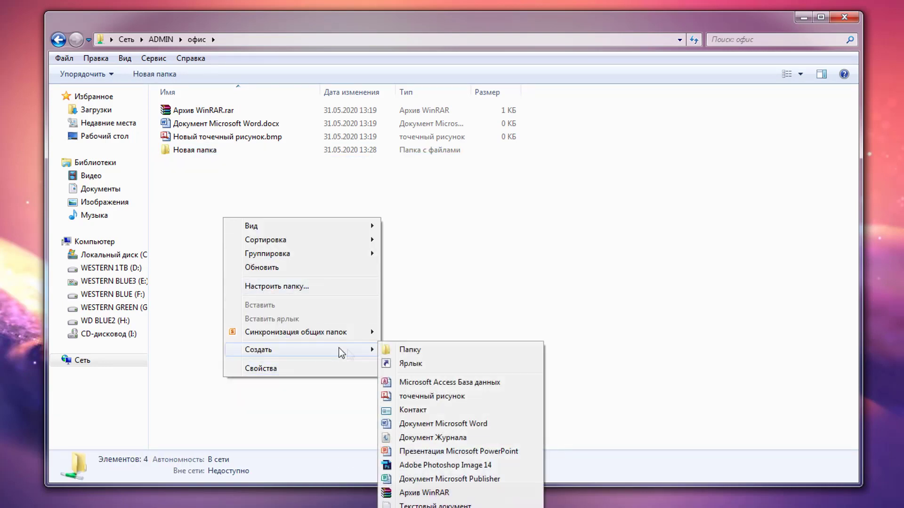
pyautogui.click(436, 438)
# - Add a new Microsoft PowerPoint presentation with the default name to the офис folder and refresh the file list
pyautogui.rightClick(214, 221)
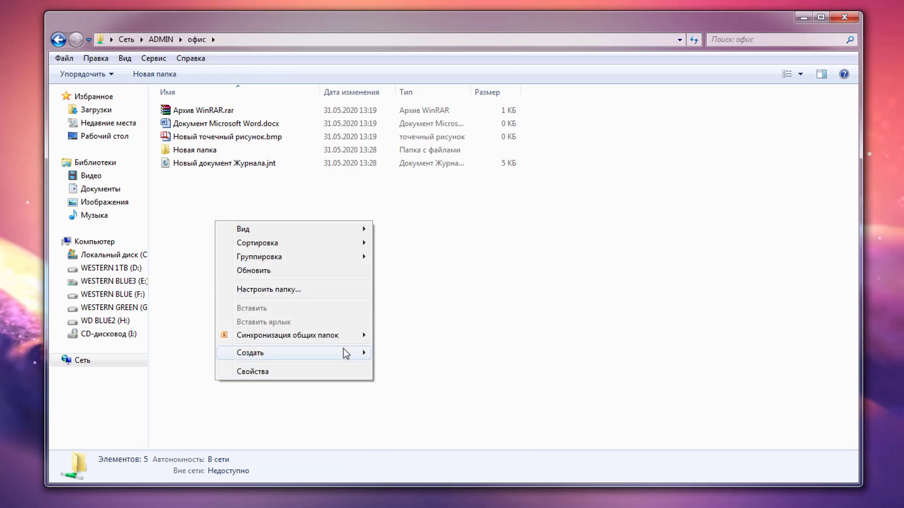
pyautogui.moveTo(346, 353)
pyautogui.click(419, 454)
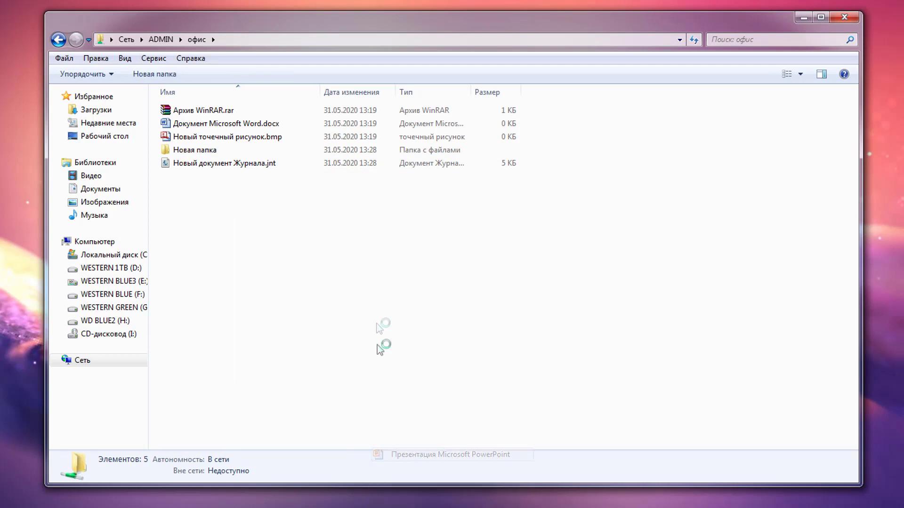
pyautogui.click(392, 281)
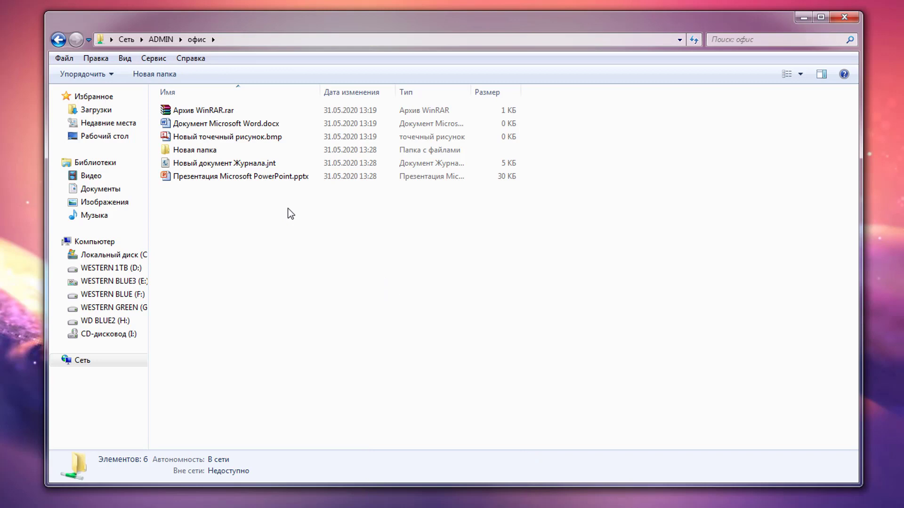
pyautogui.press('F5')
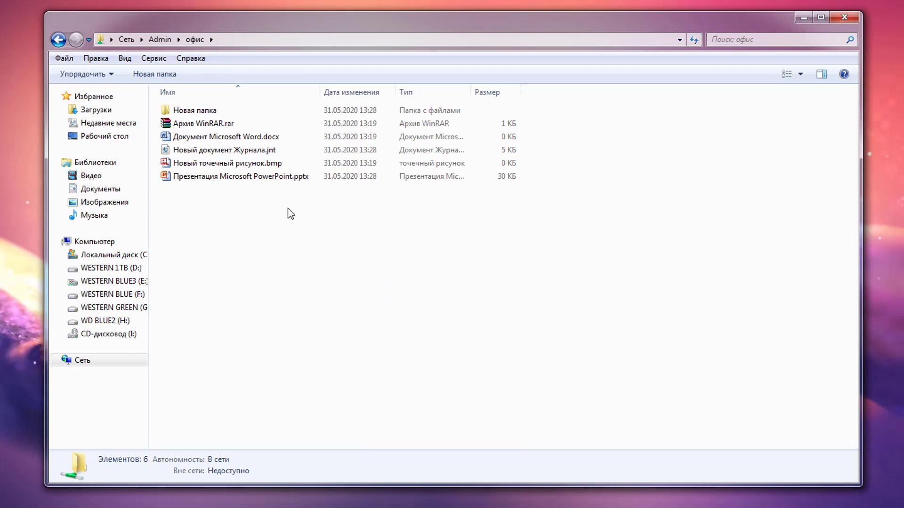
# - Leave the офис folder, return to the network overview, and close the file window
pyautogui.click(225, 179)
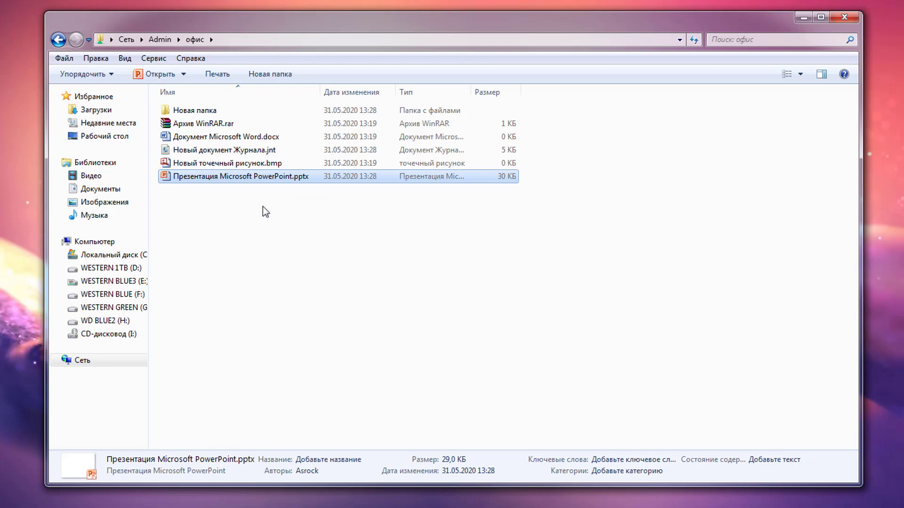
pyautogui.click(58, 40)
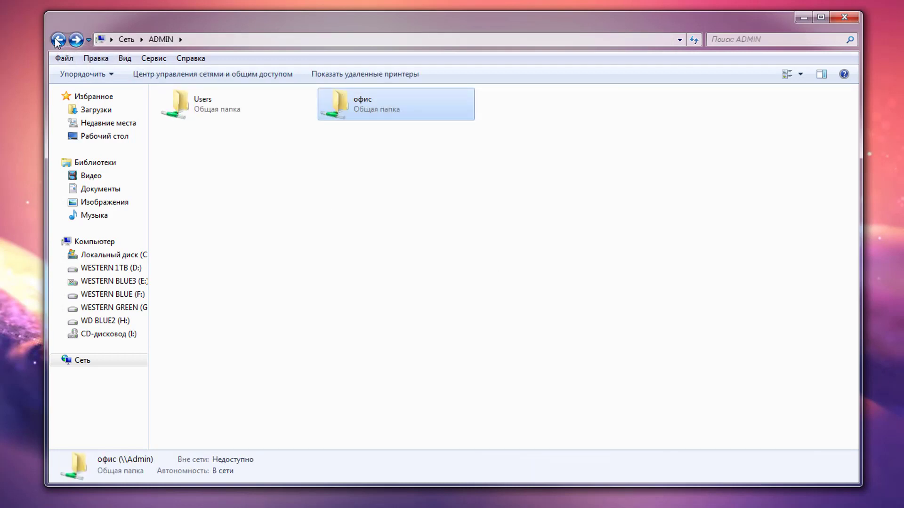
pyautogui.click(58, 40)
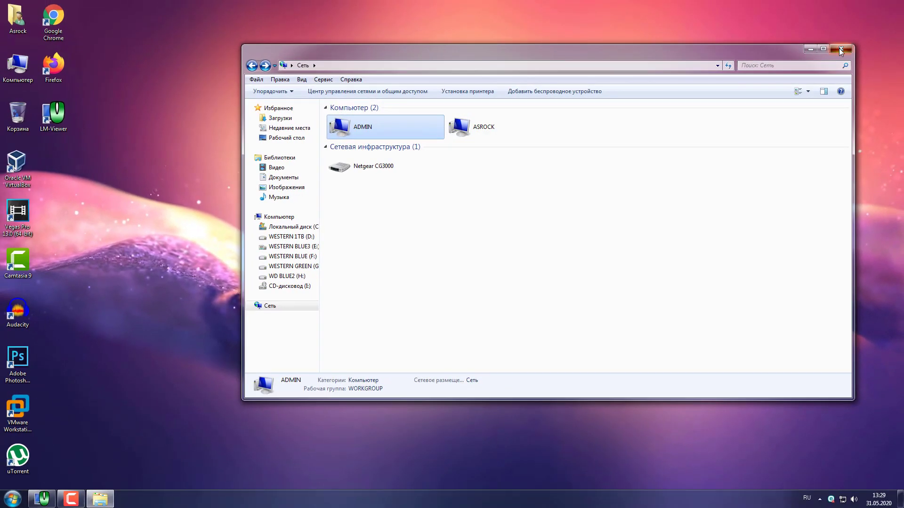
pyautogui.click(840, 49)
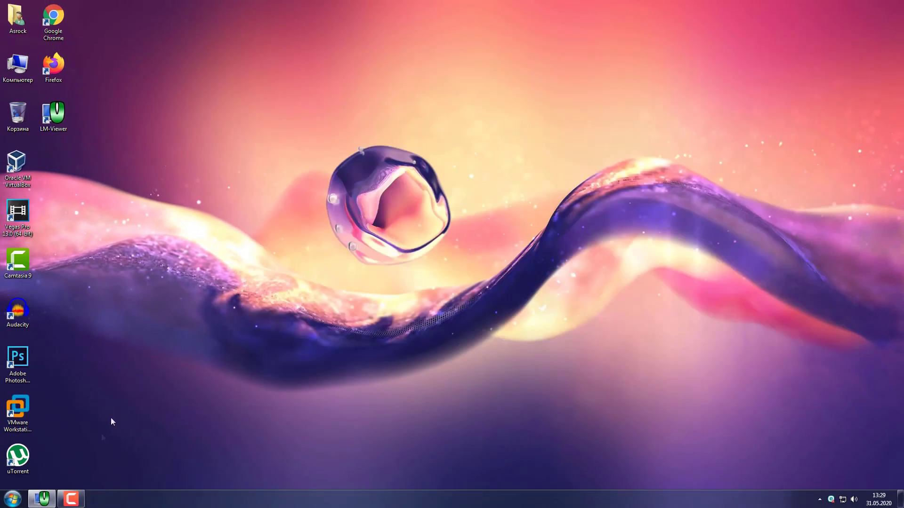
# - Switch to the LM-Viewer remote session of the Admin computer and open the ASROCK computer from its network overview
pyautogui.click(42, 498)
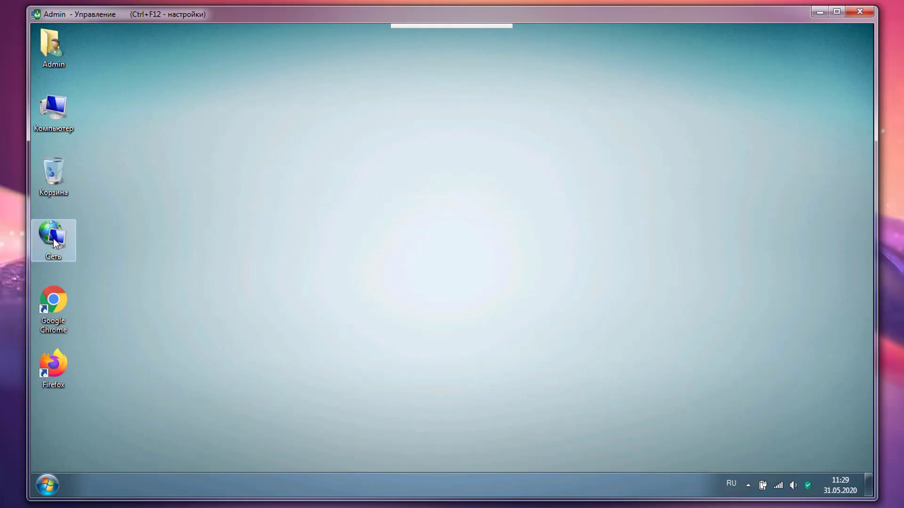
pyautogui.doubleClick(53, 238)
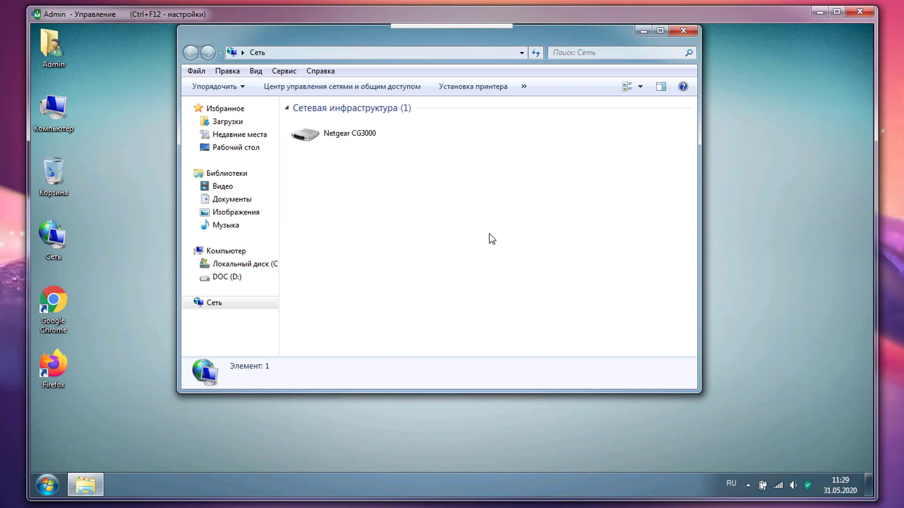
pyautogui.moveTo(567, 42); pyautogui.dragTo(615, 63)
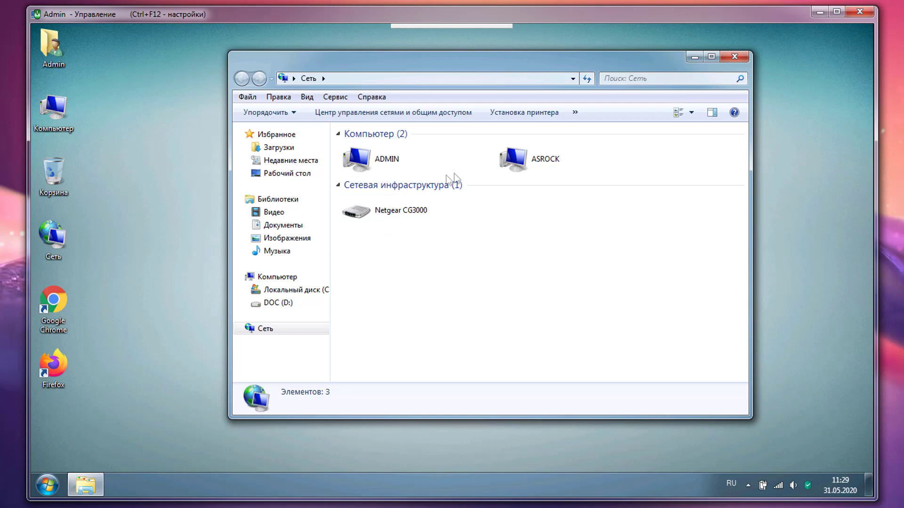
pyautogui.click(535, 164)
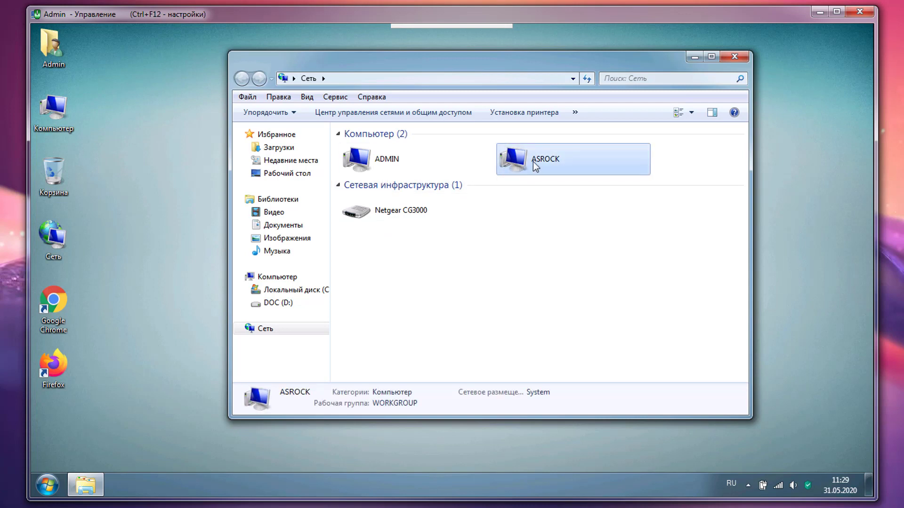
pyautogui.doubleClick(535, 165)
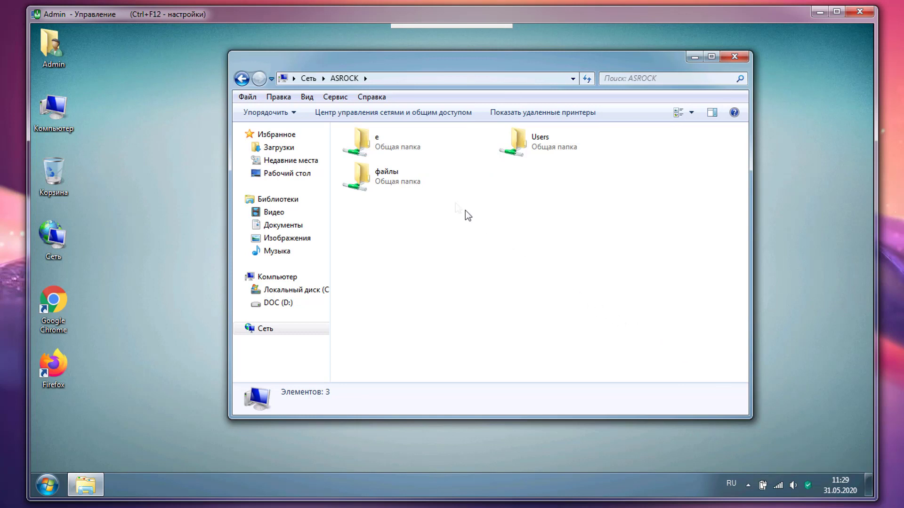
# - Open ASROCK's shared folder e, review its contents, and return to the list of shared folders
pyautogui.click(380, 145)
pyautogui.doubleClick(387, 143)
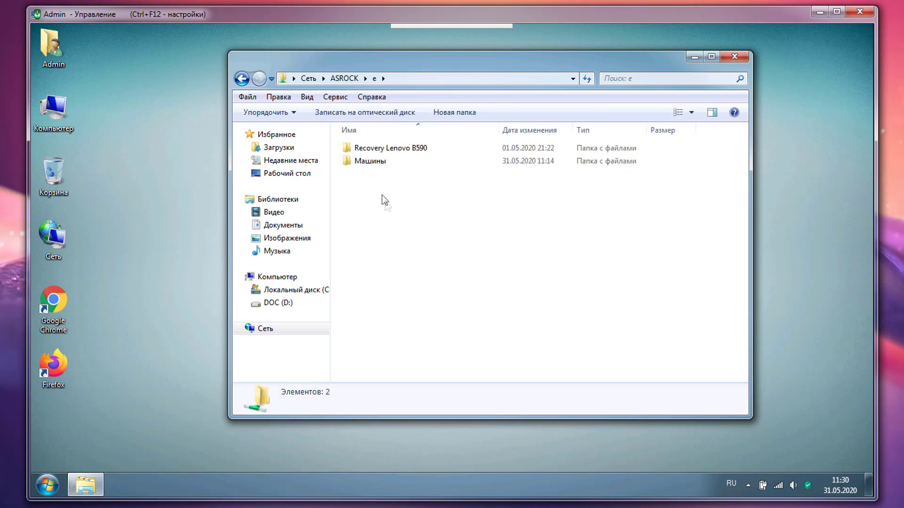
pyautogui.moveTo(481, 239); pyautogui.dragTo(352, 137)
pyautogui.click(242, 80)
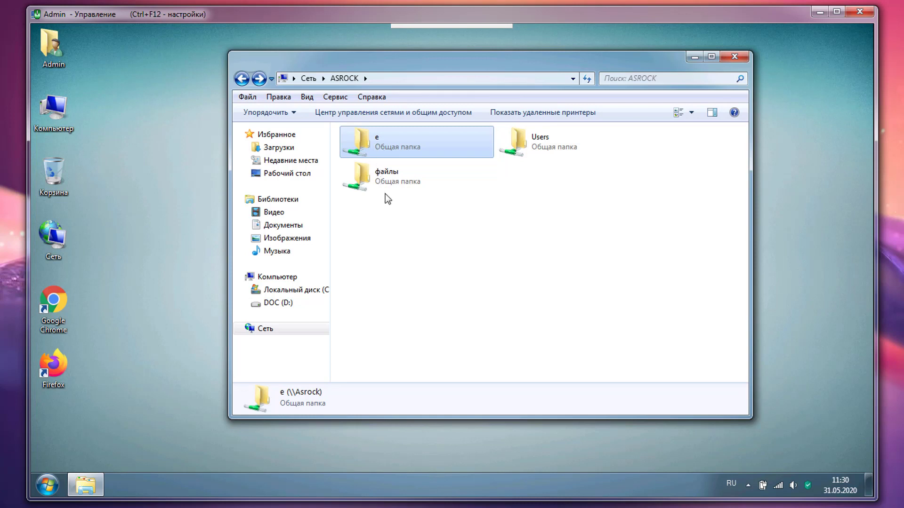
# - Open ASROCK's shared файлы folder and create a new text document with the default name in it
pyautogui.click(371, 181)
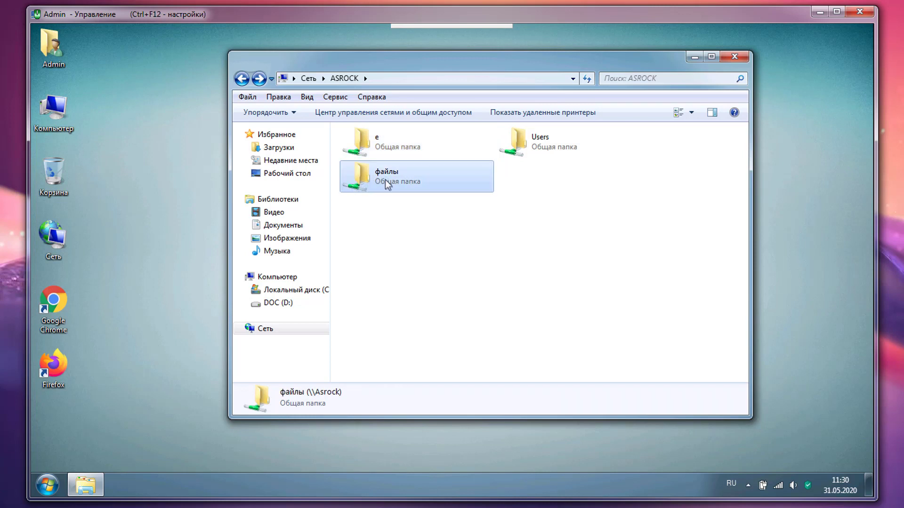
pyautogui.doubleClick(385, 179)
pyautogui.moveTo(463, 219); pyautogui.dragTo(394, 216)
pyautogui.rightClick(481, 337)
pyautogui.moveTo(530, 360)
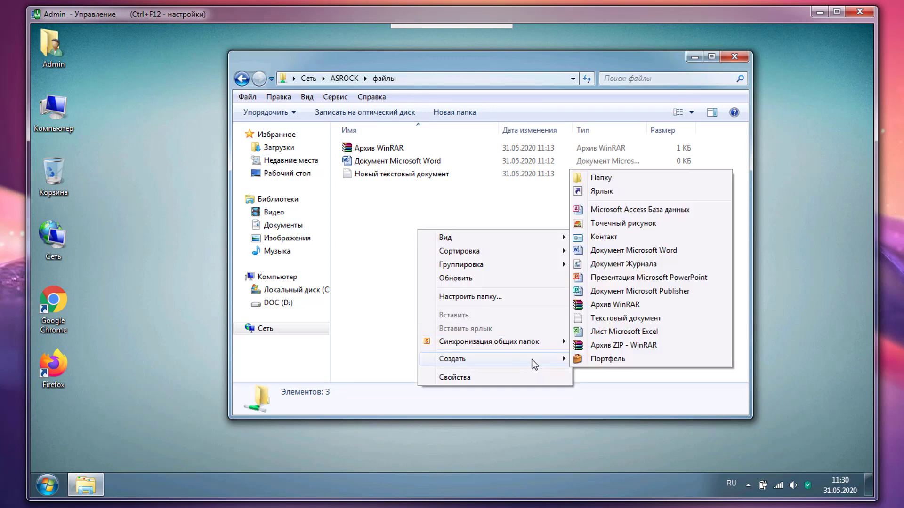
pyautogui.click(619, 320)
# - Create a new folder with the default name inside ASROCK's shared файлы folder
pyautogui.rightClick(444, 255)
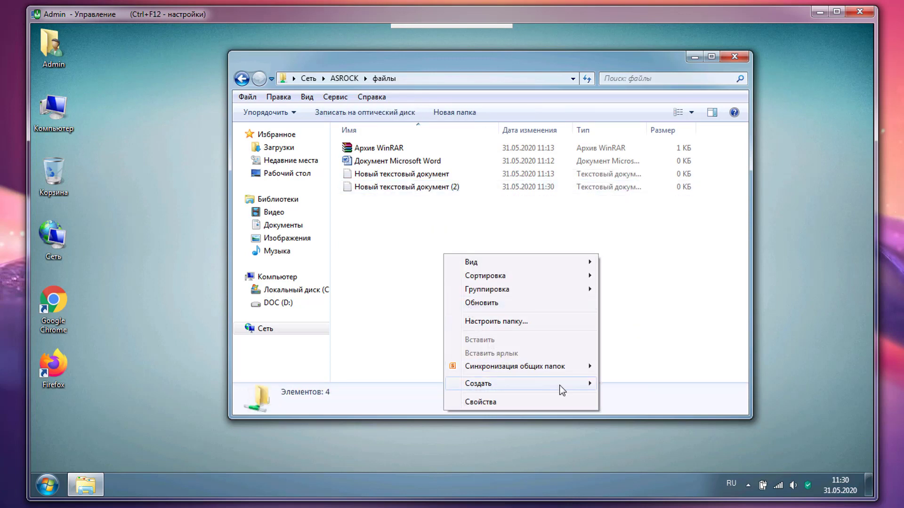
pyautogui.moveTo(562, 389)
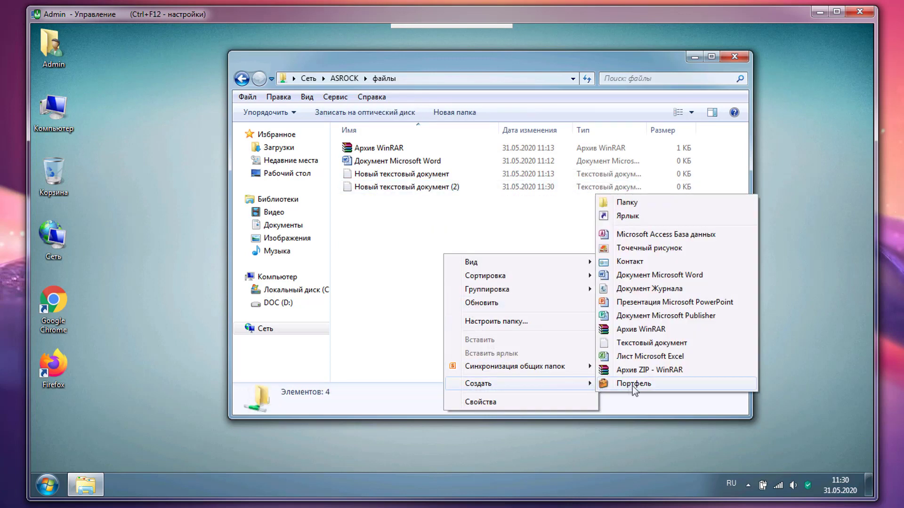
pyautogui.click(627, 202)
pyautogui.click(436, 285)
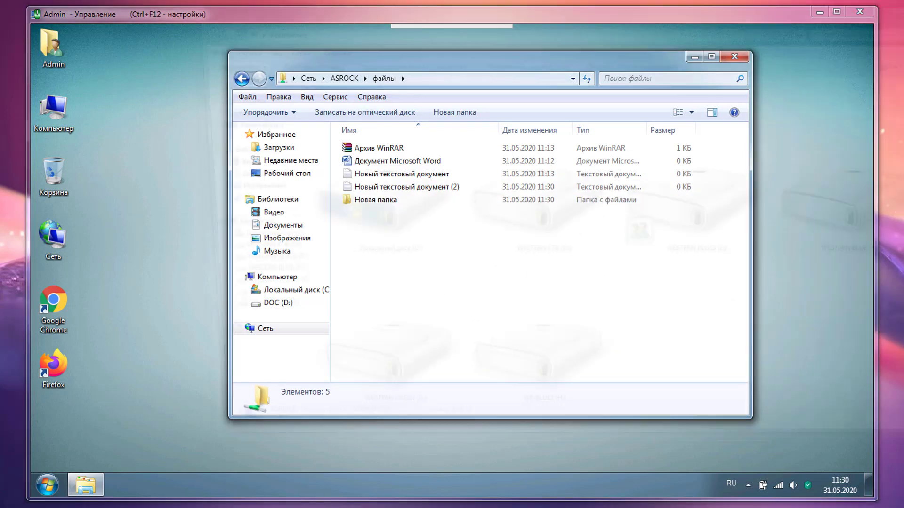
# - Open C:\Файлы on the local computer beside the remote session and check for the newly created folder and text document
pyautogui.press('super+e')
pyautogui.click(380, 216)
pyautogui.doubleClick(380, 216)
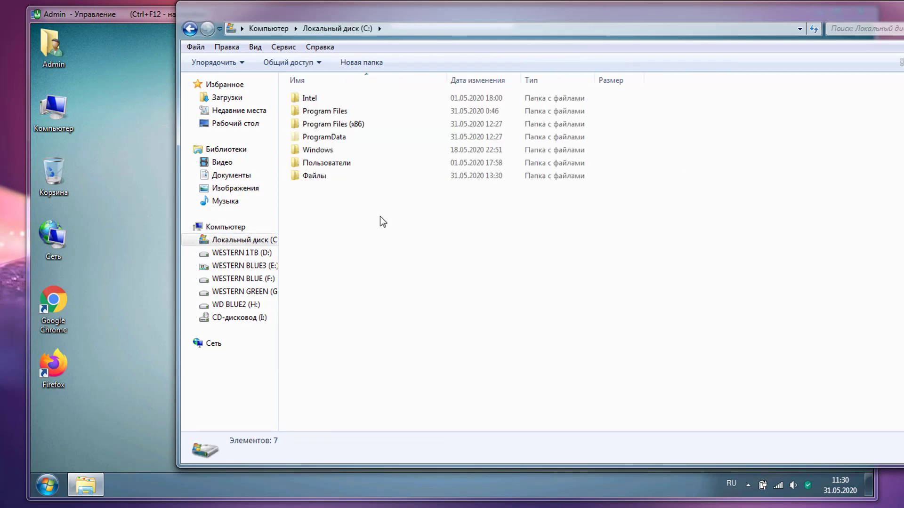
pyautogui.doubleClick(324, 174)
pyautogui.moveTo(400, 14); pyautogui.dragTo(747, 88)
pyautogui.moveTo(748, 262); pyautogui.dragTo(706, 210)
pyautogui.keyDown('ctrl'); pyautogui.click(673, 174); pyautogui.keyUp('ctrl')
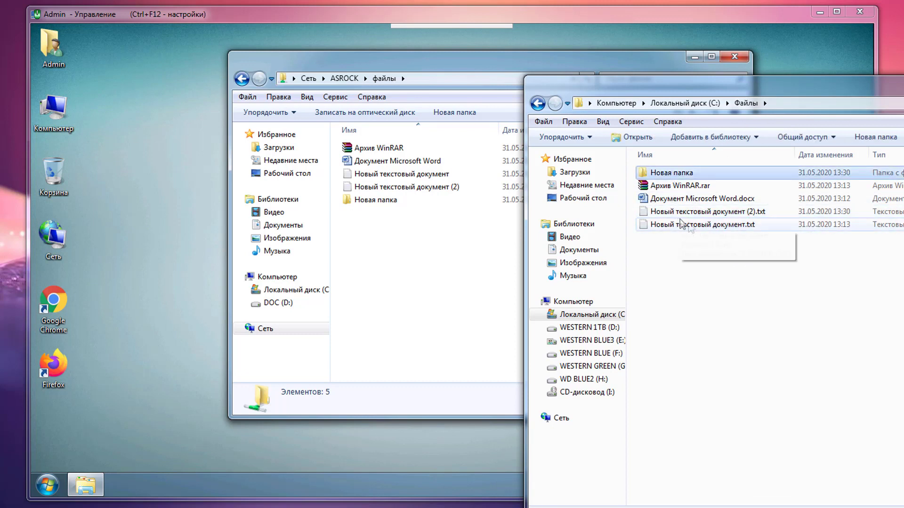
pyautogui.click(673, 213)
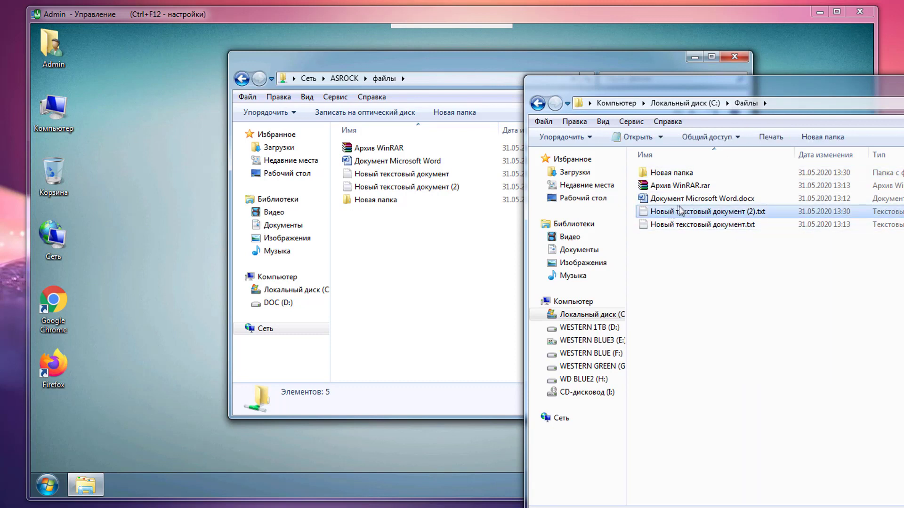
pyautogui.click(673, 174)
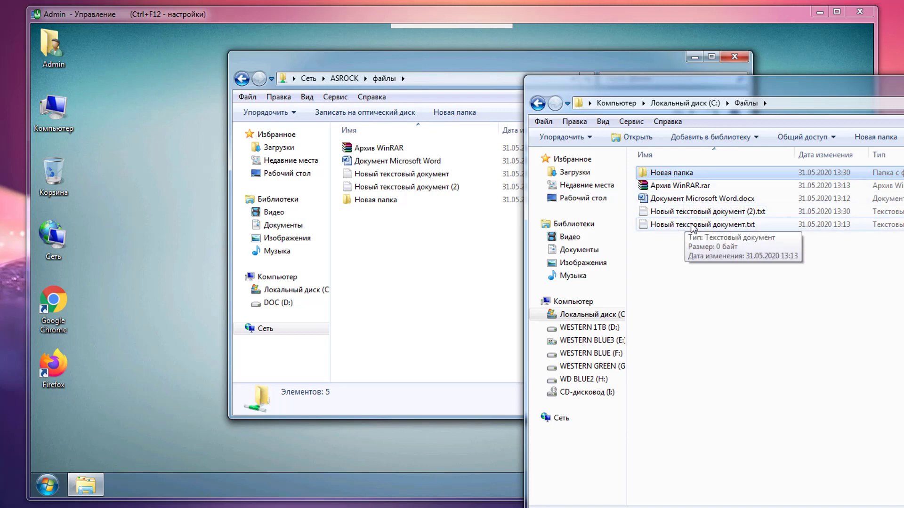
# - Return to the remote session and create a new Портфель with the default name in the файлы folder
pyautogui.click(412, 267)
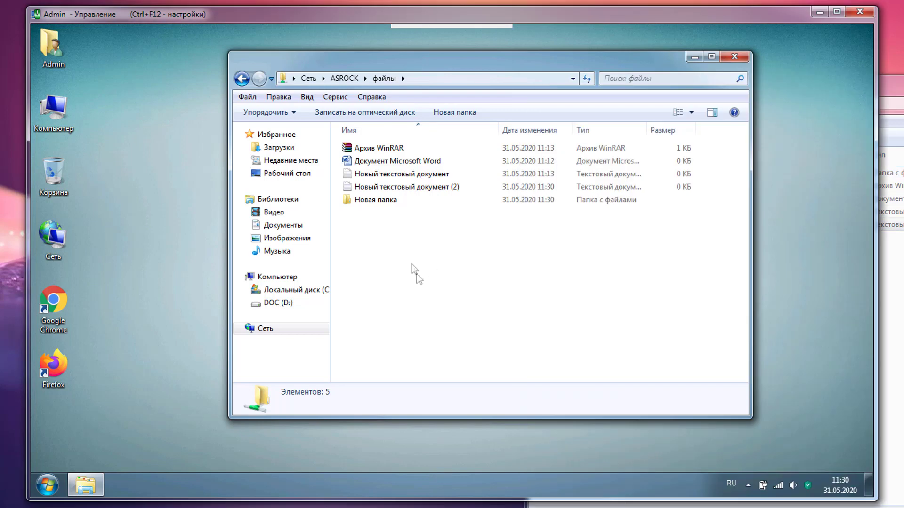
pyautogui.rightClick(409, 259)
pyautogui.moveTo(535, 392)
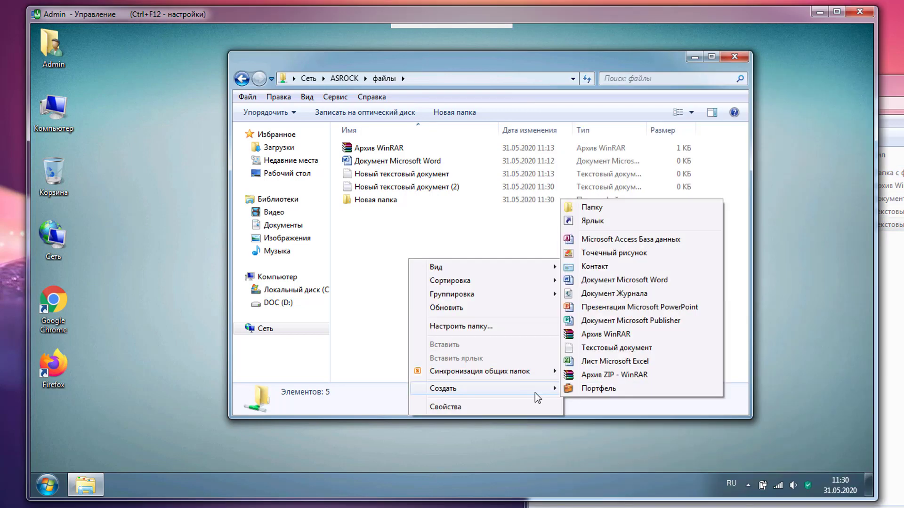
pyautogui.click(596, 387)
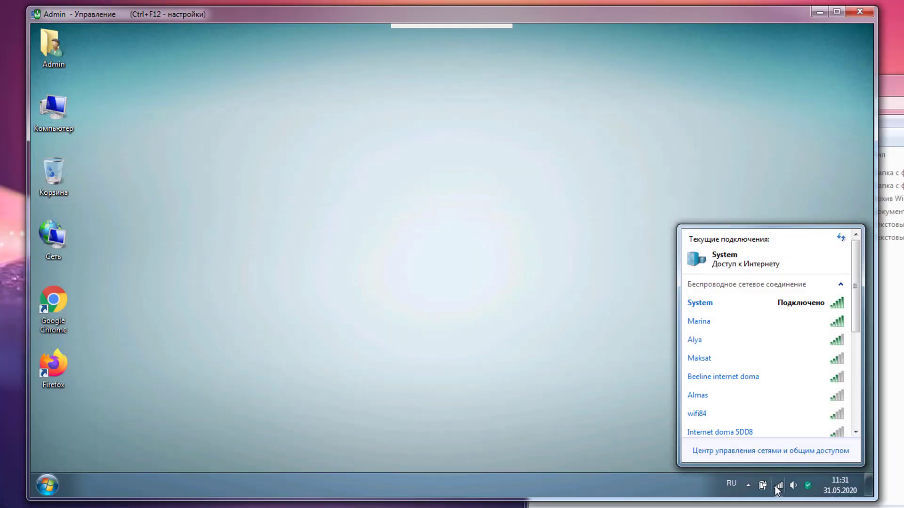
# - Dismiss the remote computer's wireless network list, minimize the remote session, and close the local Файлы folder window
pyautogui.click(562, 255)
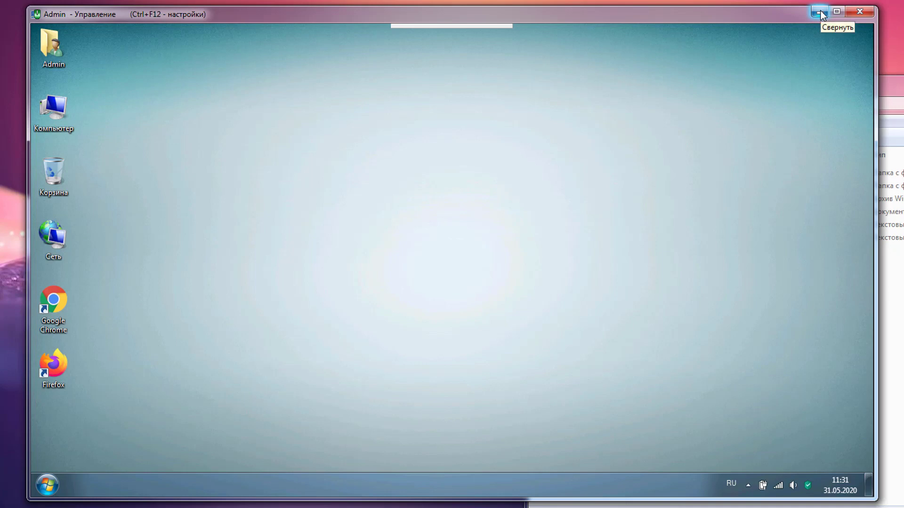
pyautogui.click(820, 11)
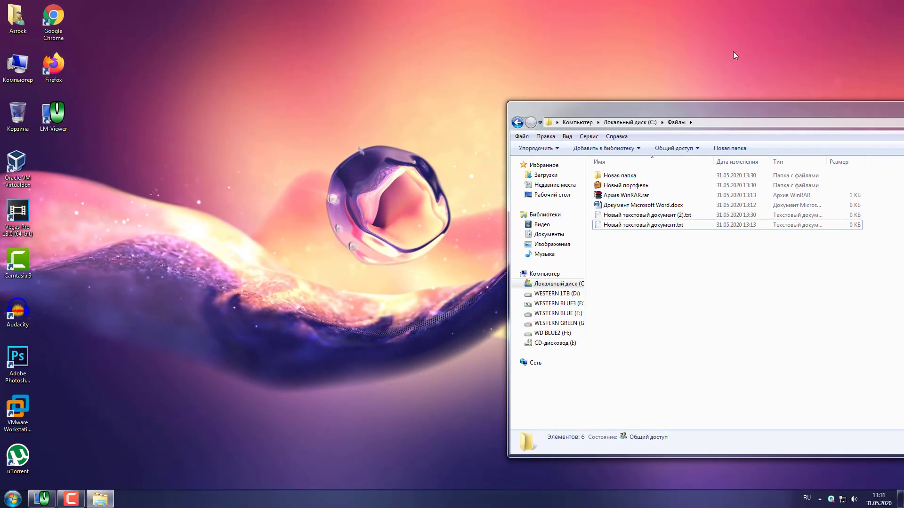
pyautogui.moveTo(688, 107); pyautogui.dragTo(343, 96)
pyautogui.click(772, 97)
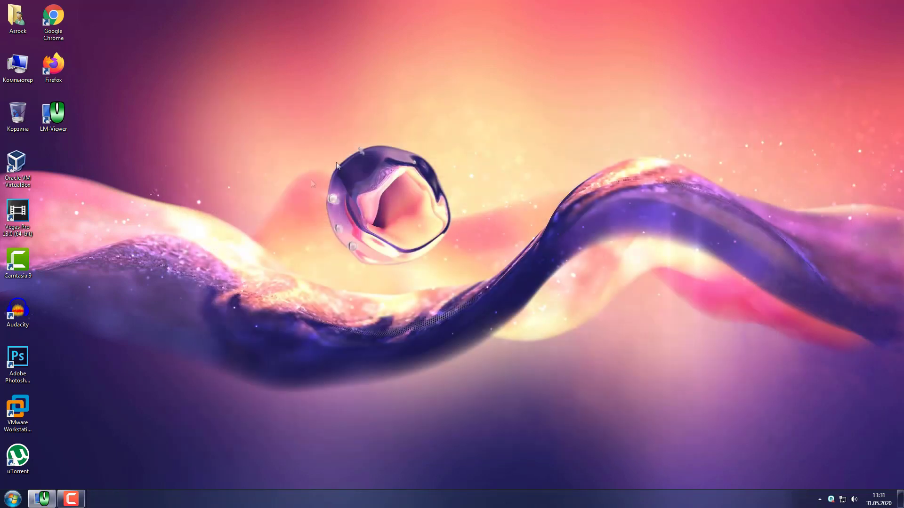
# - Open the network overview on the local computer and go to the ADMIN computer through the network path \\ADMIN
pyautogui.doubleClick(21, 72)
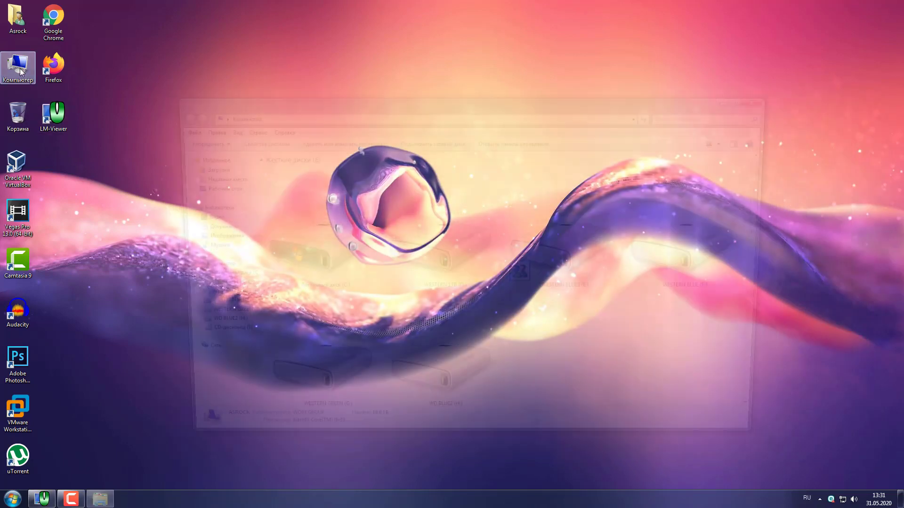
pyautogui.click(193, 356)
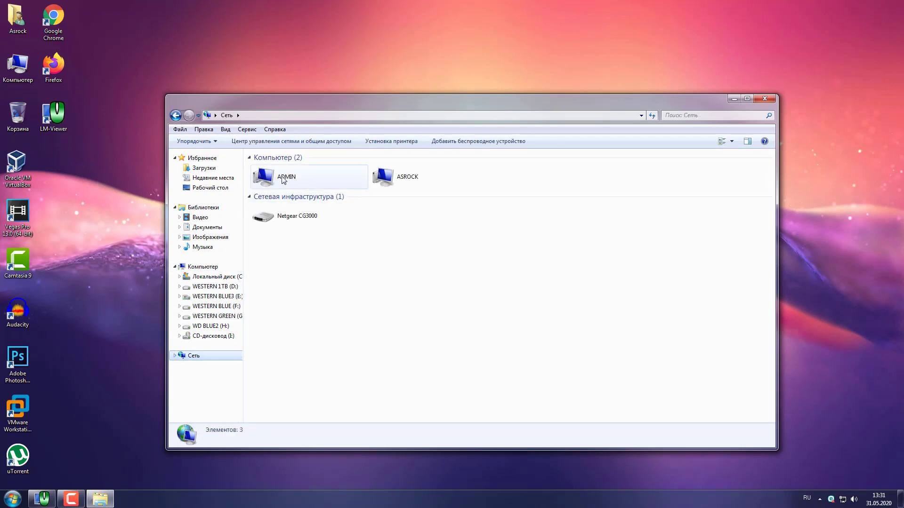
pyautogui.click(228, 116)
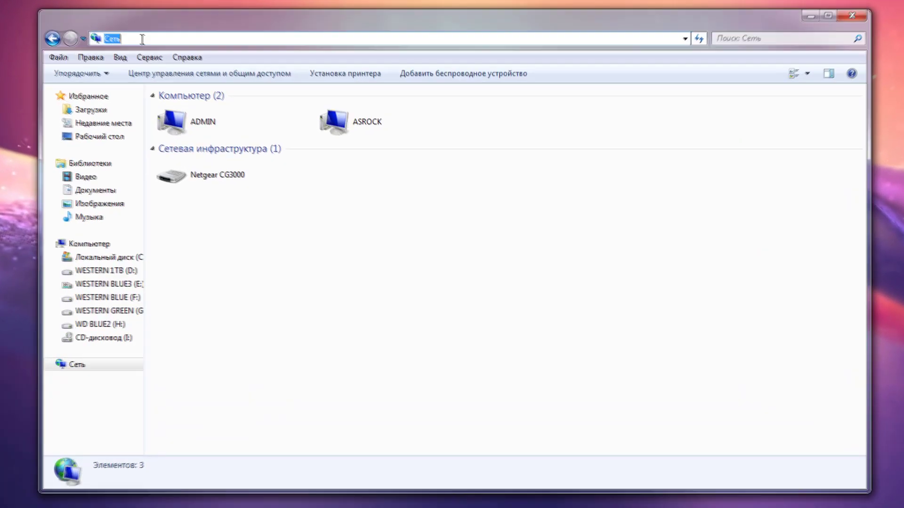
pyautogui.write('\\\\')
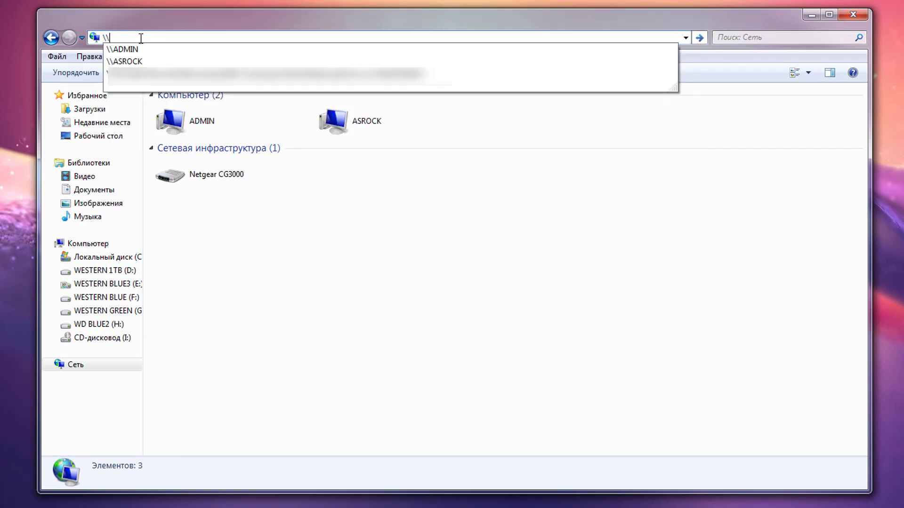
pyautogui.write('ф')
pyautogui.press('BackSpace')
pyautogui.write('ad')
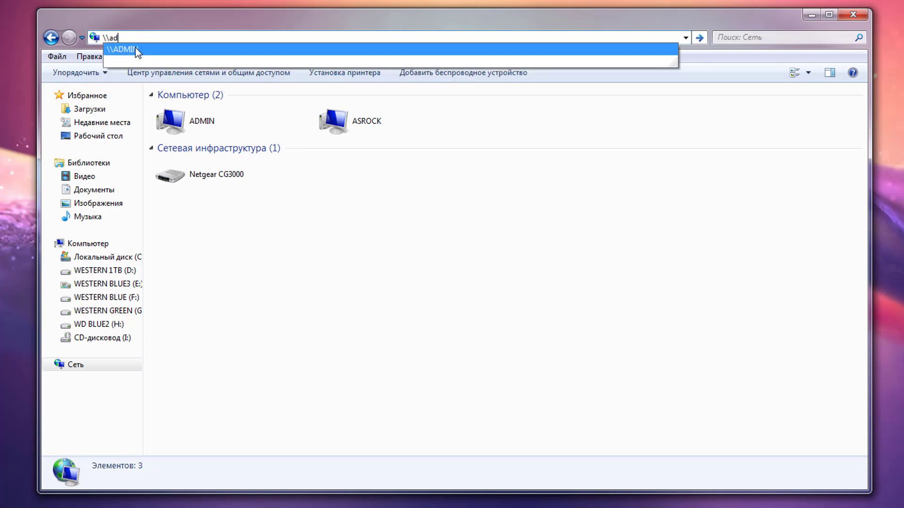
pyautogui.click(124, 49)
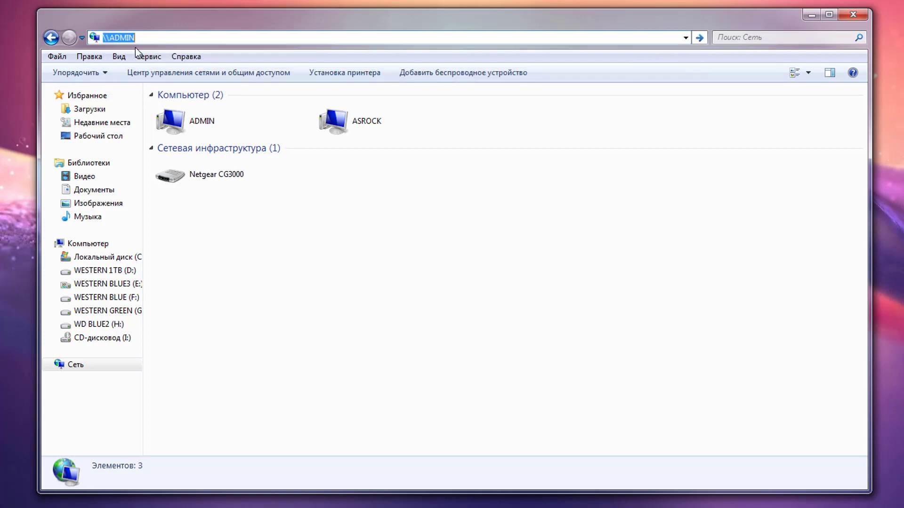
# - Open the ADMIN computer again through the network path \\admin, and return to the network overview
pyautogui.click(55, 41)
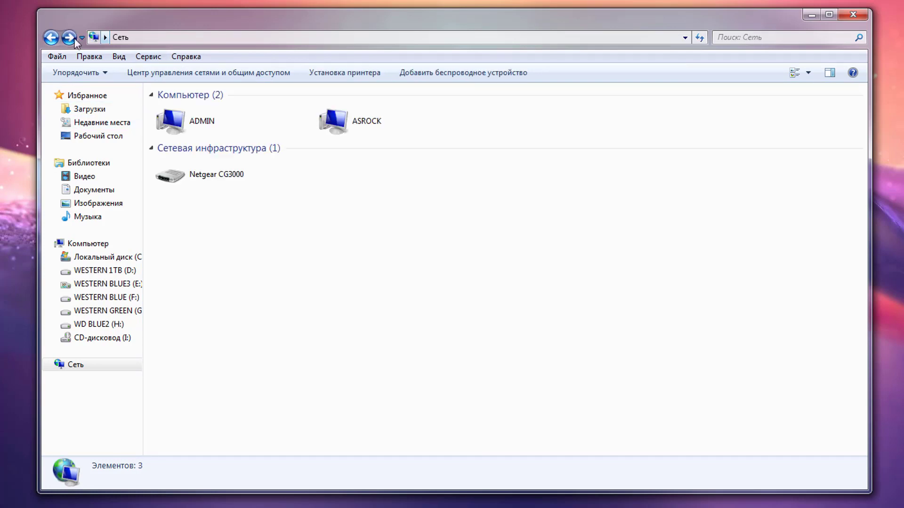
pyautogui.click(153, 41)
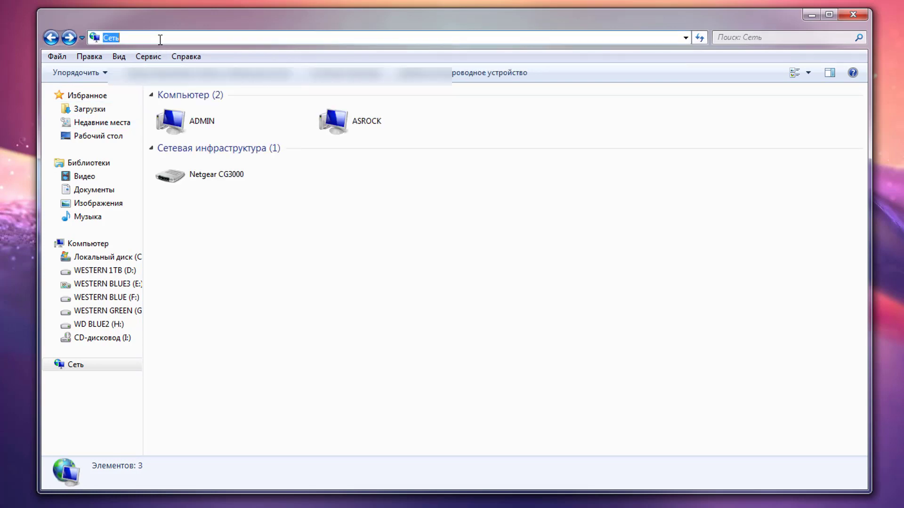
pyautogui.write('\\adm')
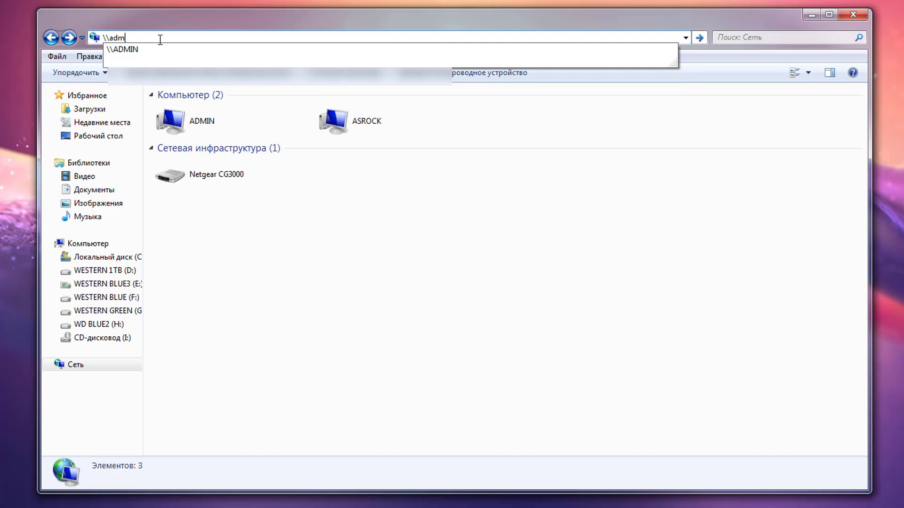
pyautogui.write('in')
pyautogui.press('Return')
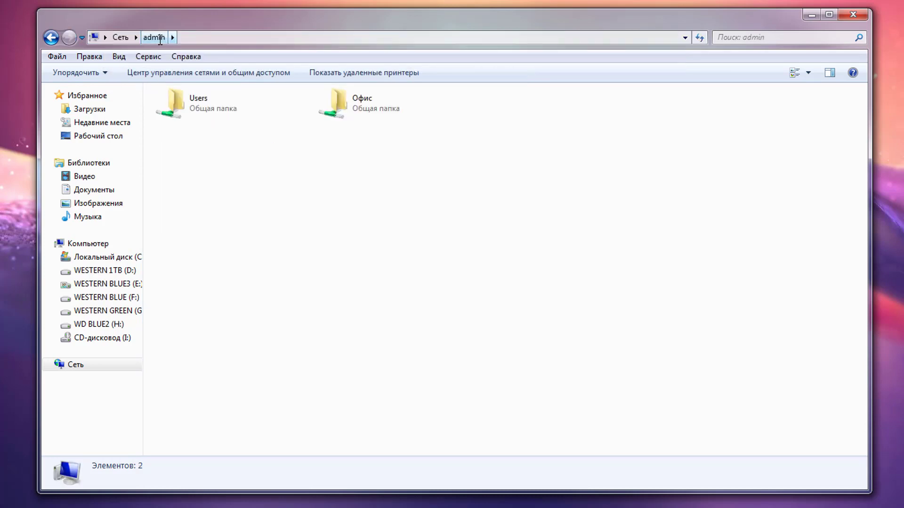
pyautogui.click(50, 39)
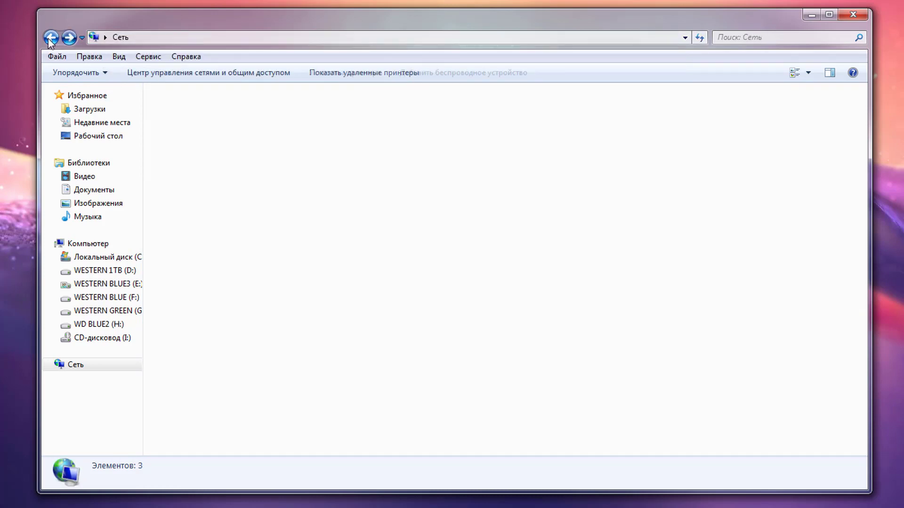
# - Show the desktop, open the ADMIN computer from the Run dialog with the path \\admin, and close its window
pyautogui.press('super+d')
pyautogui.press('super+r')
pyautogui.click(198, 399)
pyautogui.doubleClick(84, 399)
pyautogui.press('BackSpace')
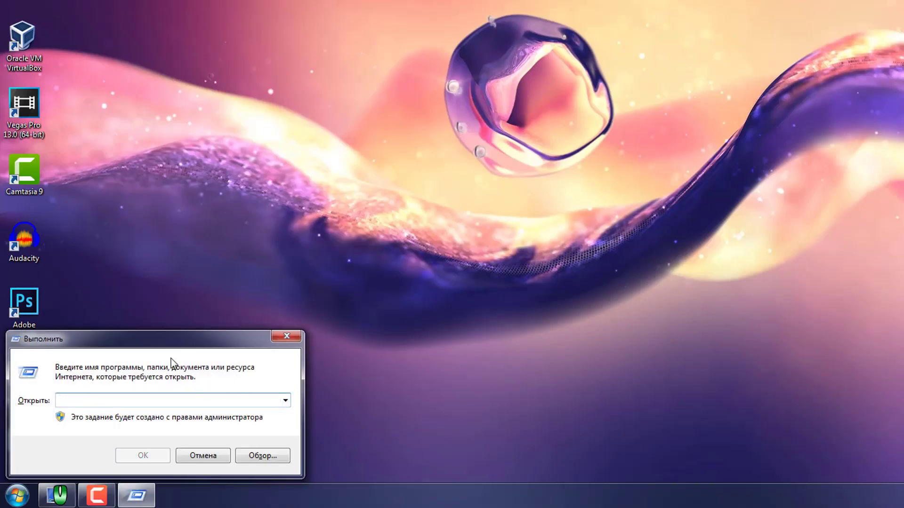
pyautogui.write('\\\\')
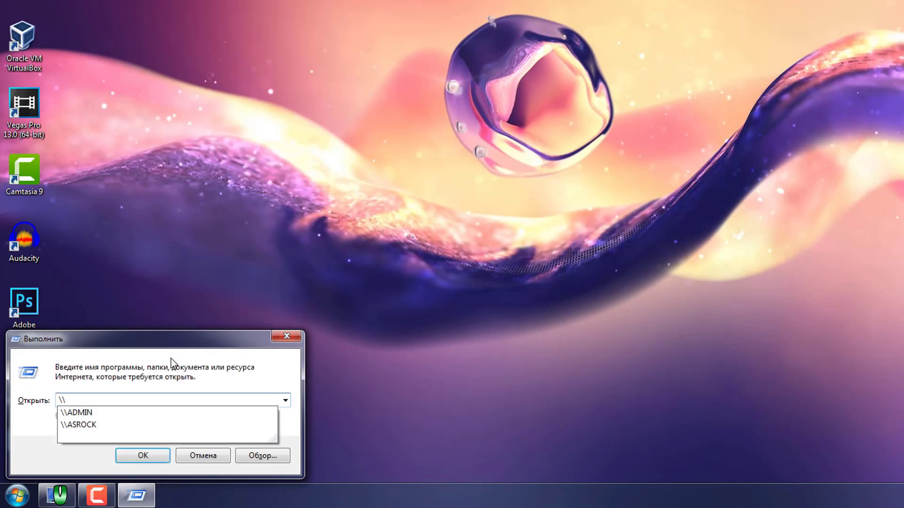
pyautogui.press('BackSpace')
pyautogui.write('\\admin')
pyautogui.press('Return')
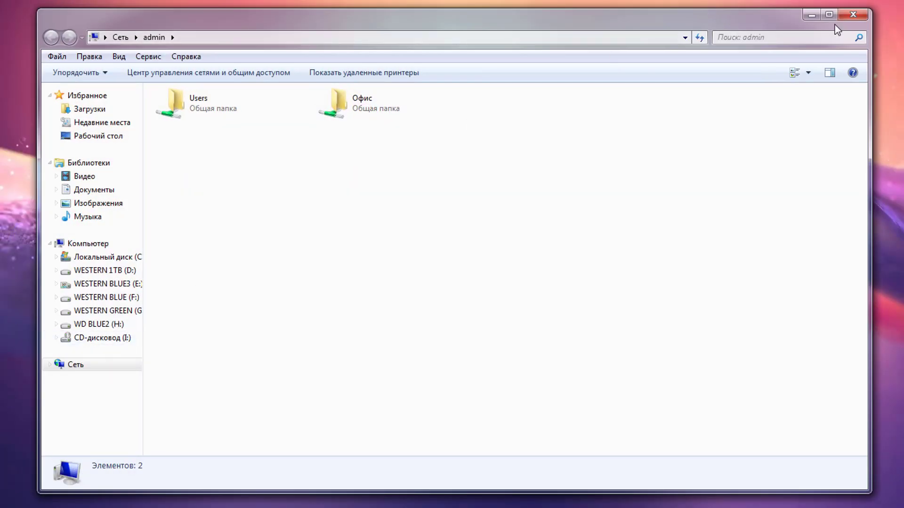
pyautogui.click(838, 19)
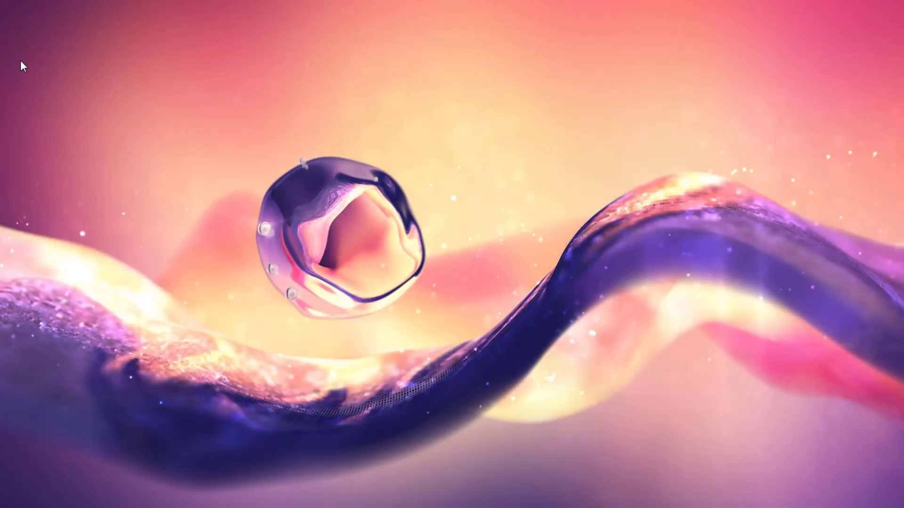
# - Create a desktop shortcut to \\ADMIN with the name ADMIN and place it beside the Google Chrome icon
pyautogui.rightClick(21, 60)
pyautogui.moveTo(94, 186)
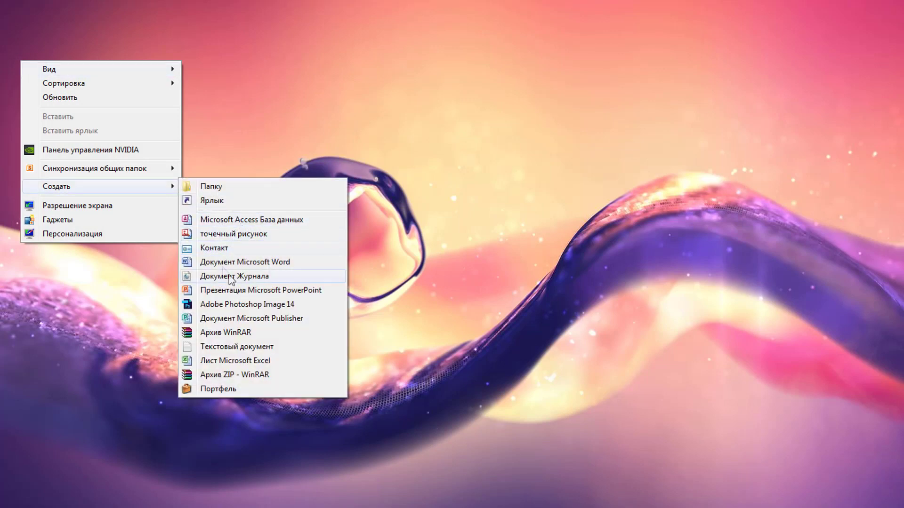
pyautogui.click(211, 201)
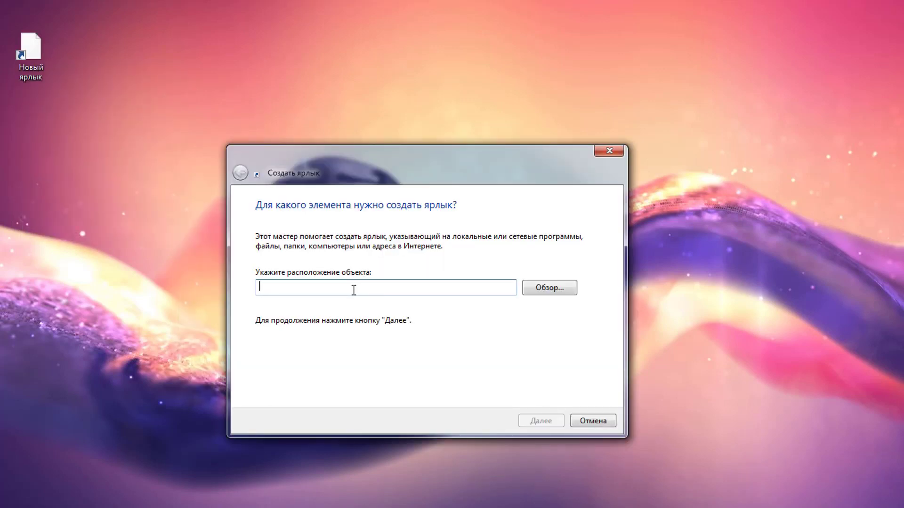
pyautogui.write('\\\\')
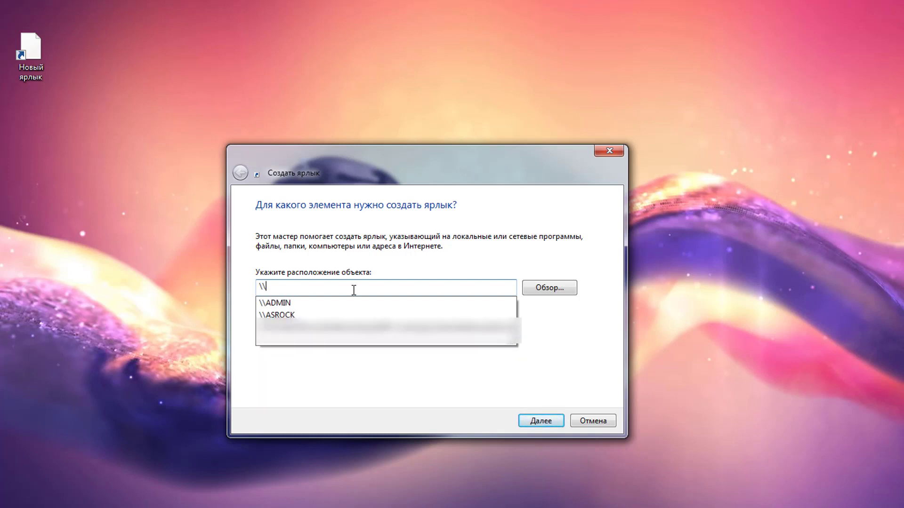
pyautogui.click(311, 304)
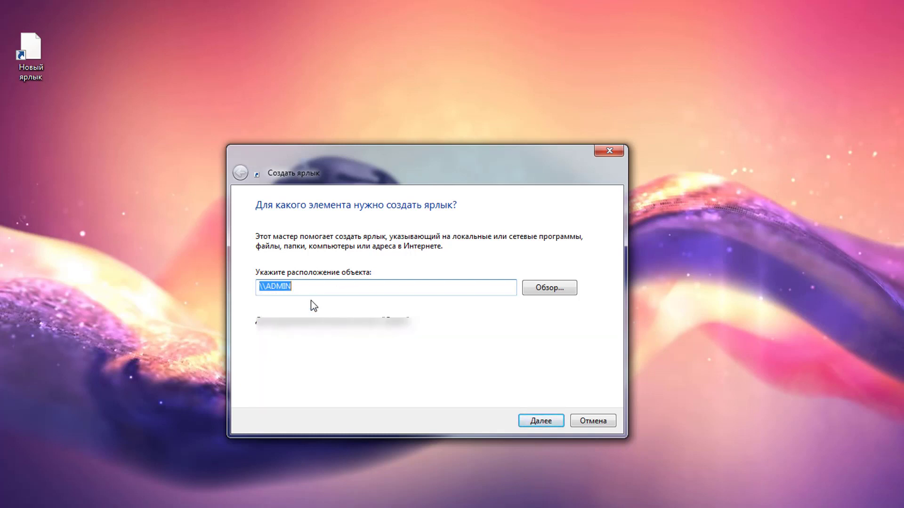
pyautogui.click(541, 421)
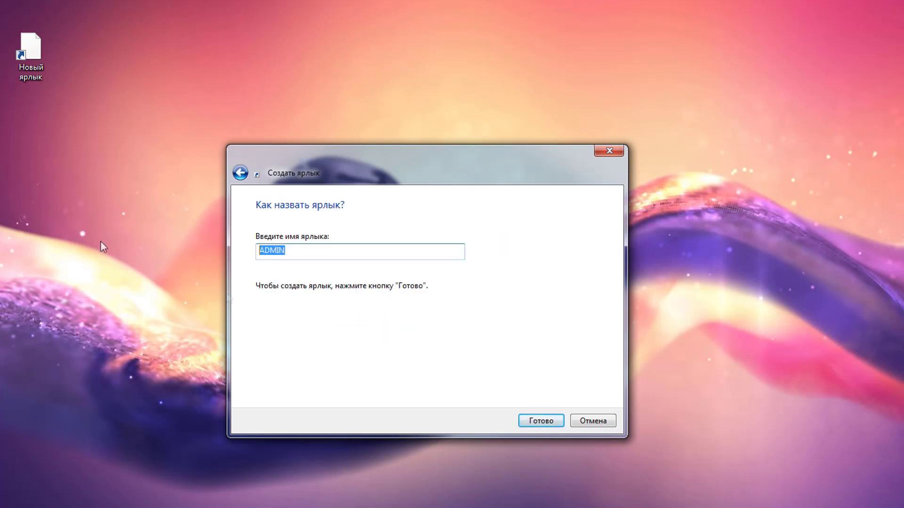
pyautogui.click(541, 416)
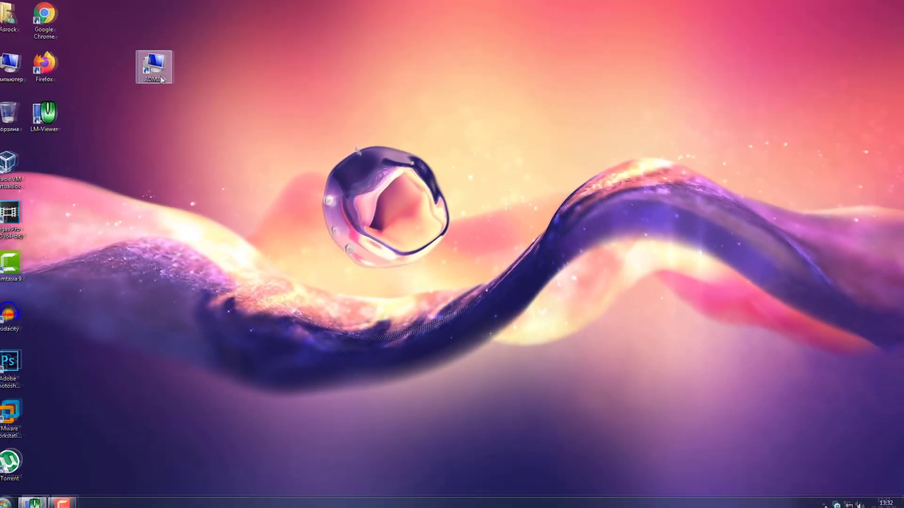
pyautogui.moveTo(166, 72); pyautogui.dragTo(100, 34)
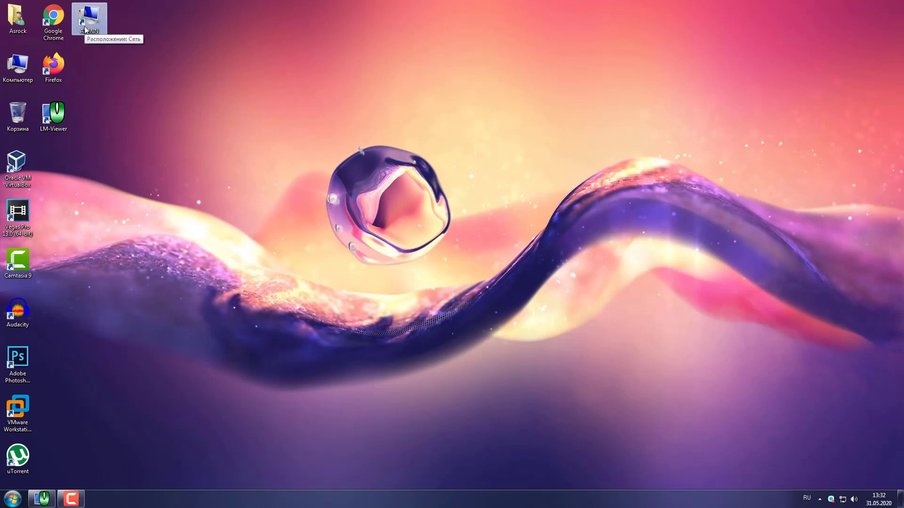
# - Open the ADMIN computer from its desktop shortcut, and open the network overview from the Компьютер window
pyautogui.doubleClick(95, 21)
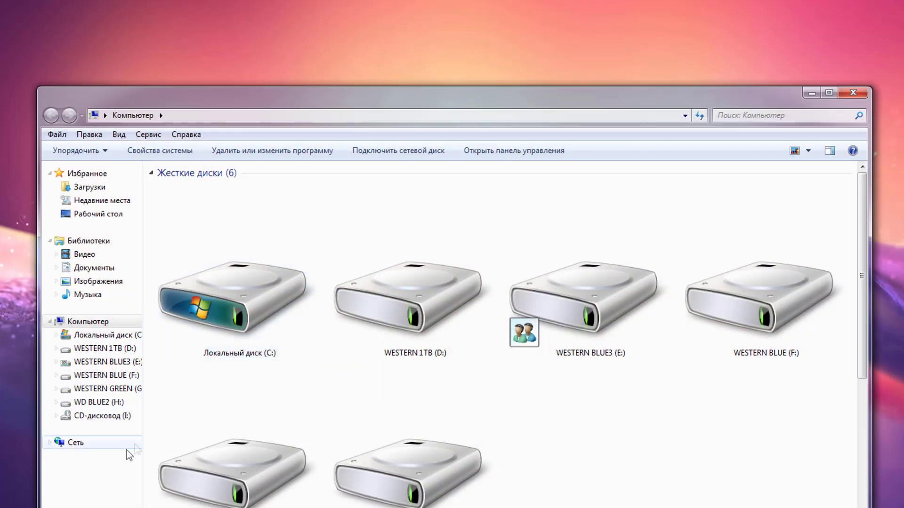
pyautogui.click(98, 446)
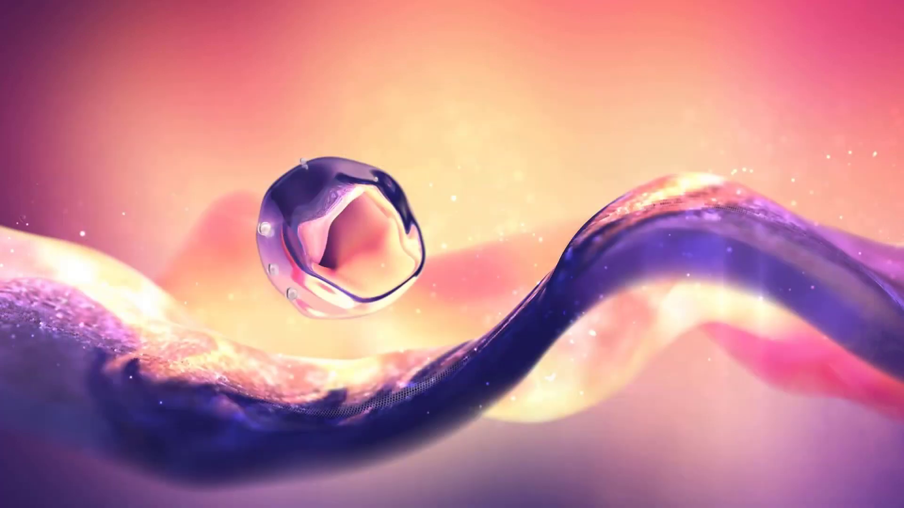